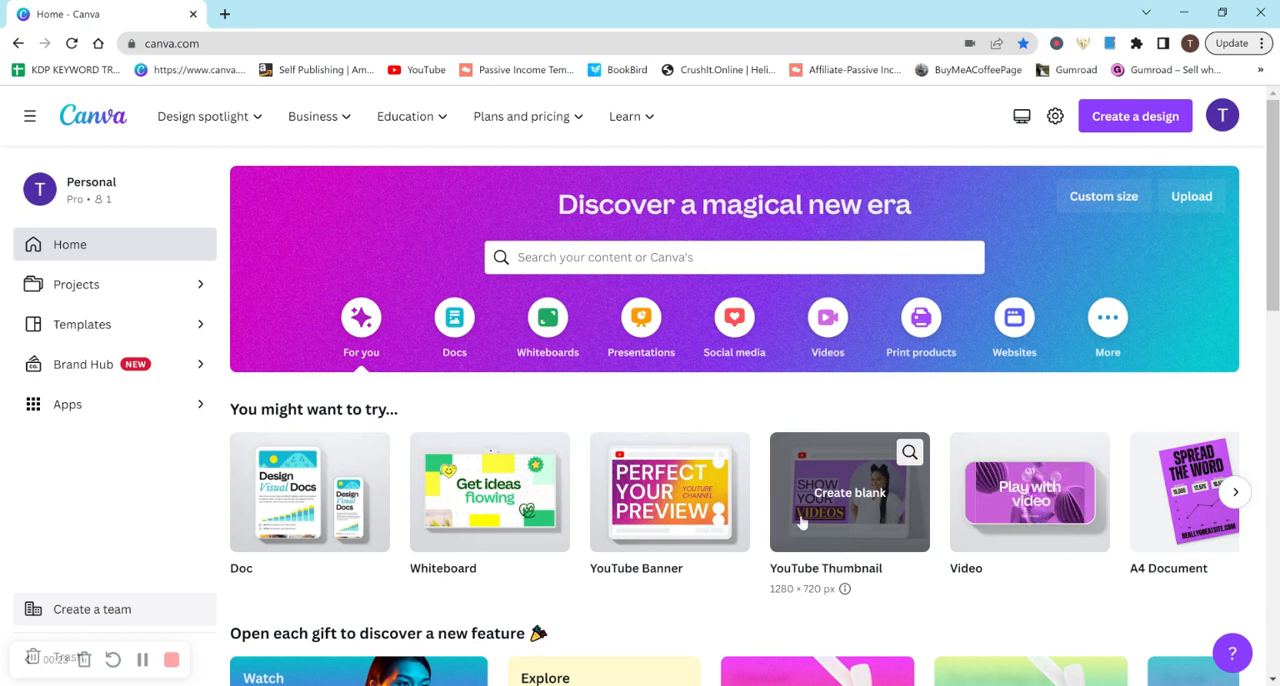
# Create a new YouTube Thumbnail design and apply the blue "SECRETS How to go viral on social media" template
pyautogui.click(1138, 115)
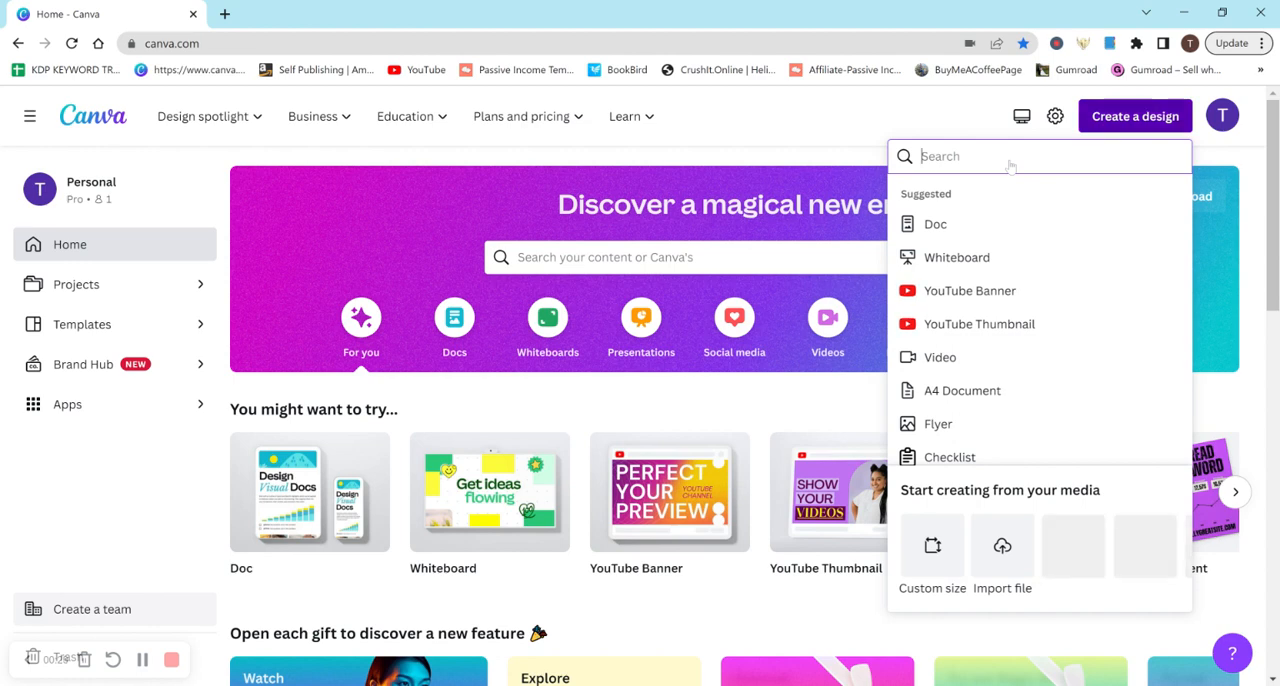
pyautogui.click(970, 338)
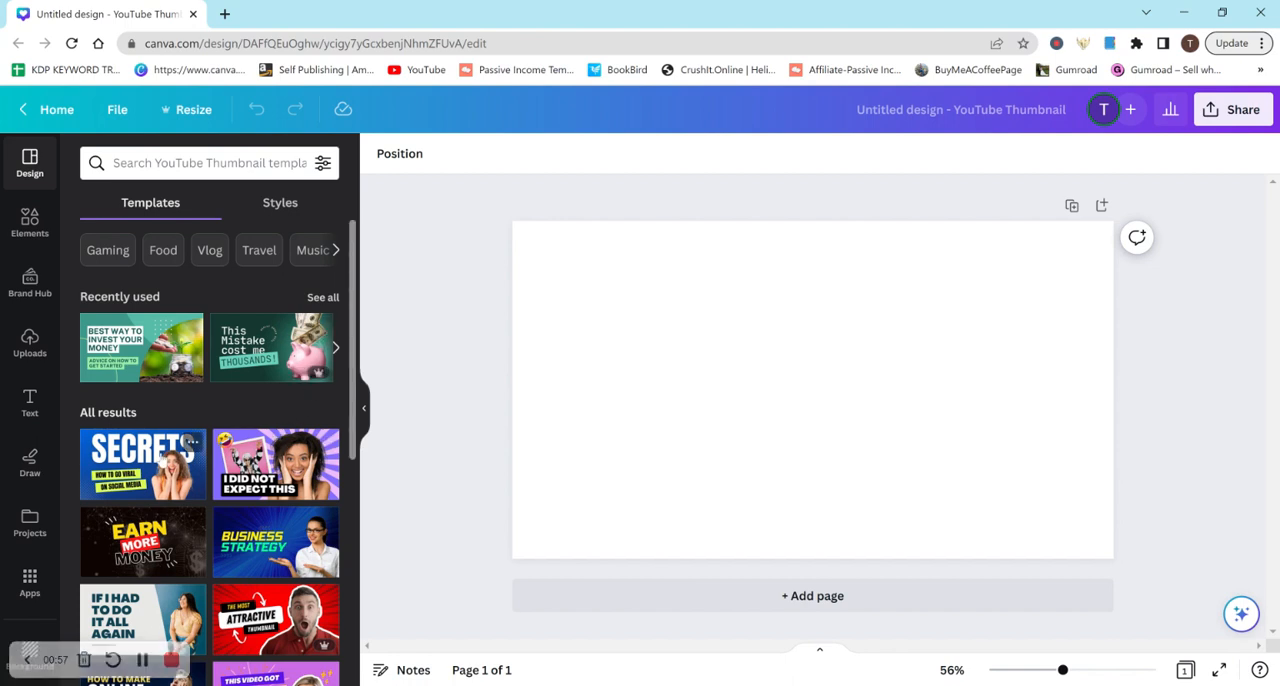
pyautogui.click(162, 457)
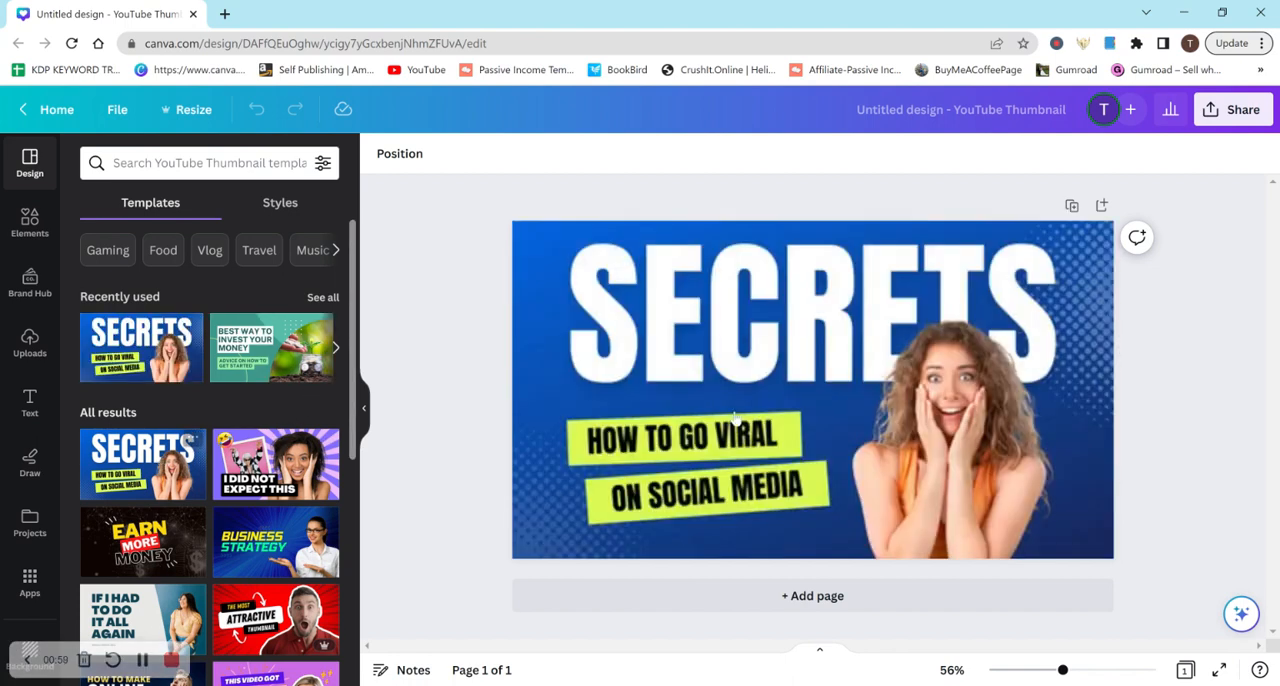
# Look through the other YouTube thumbnail templates
pyautogui.click(1018, 295)
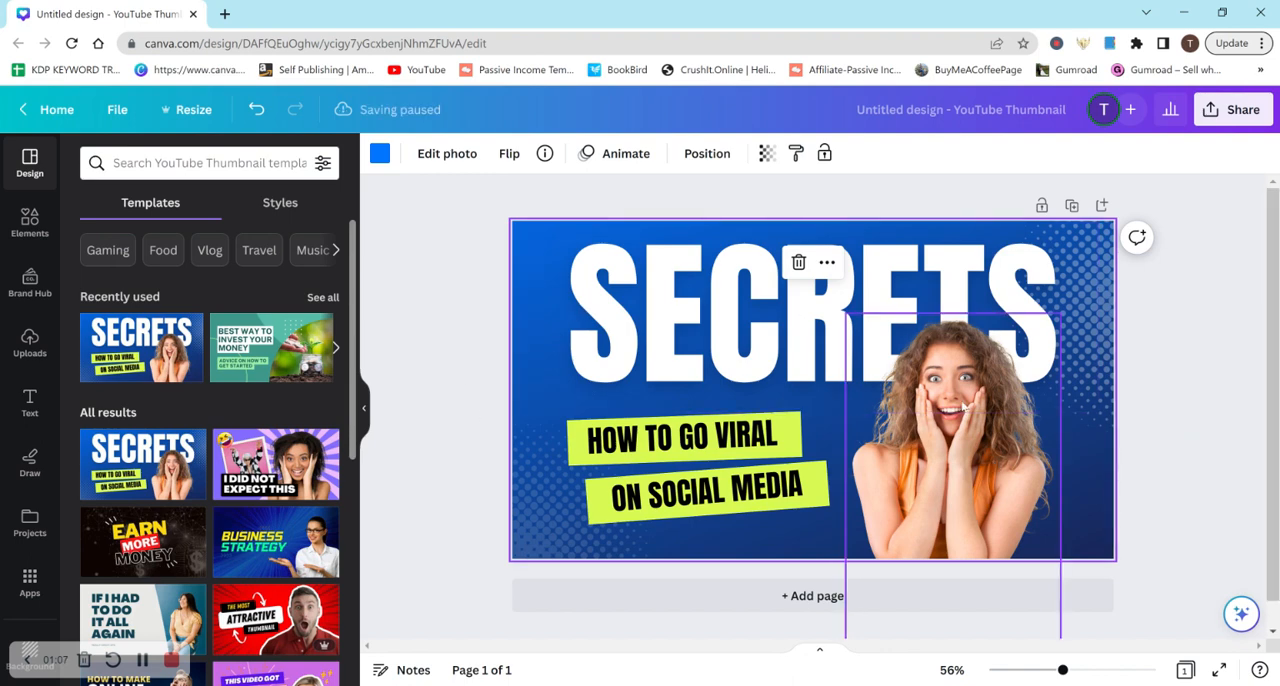
pyautogui.scroll(-5, 339, 400)
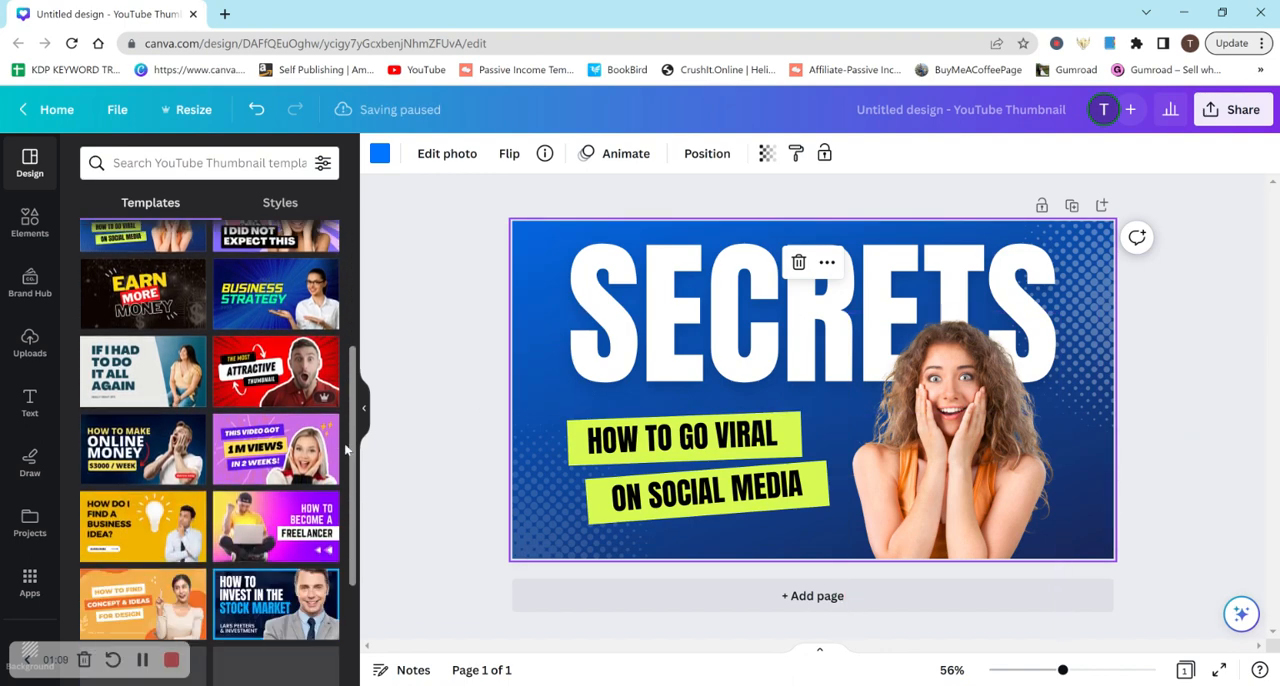
pyautogui.scroll(-3, 342, 500)
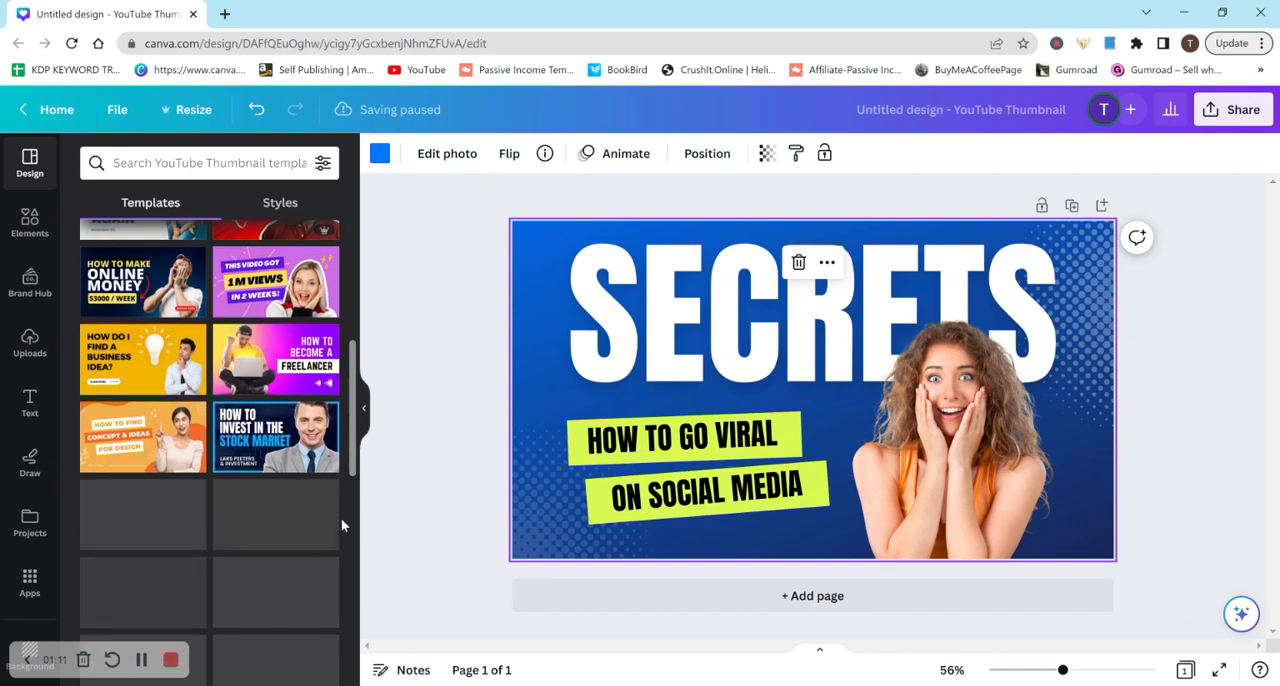
pyautogui.scroll(-3, 341, 518)
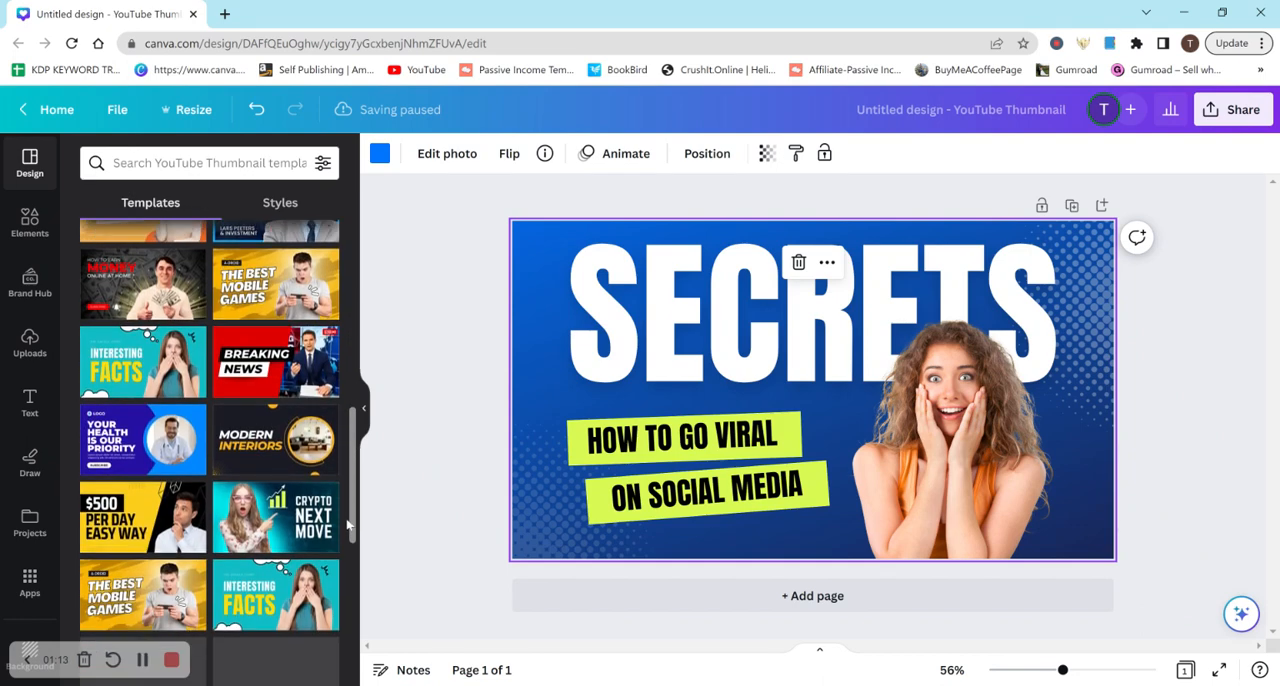
pyautogui.moveTo(347, 524); pyautogui.dragTo(349, 669)
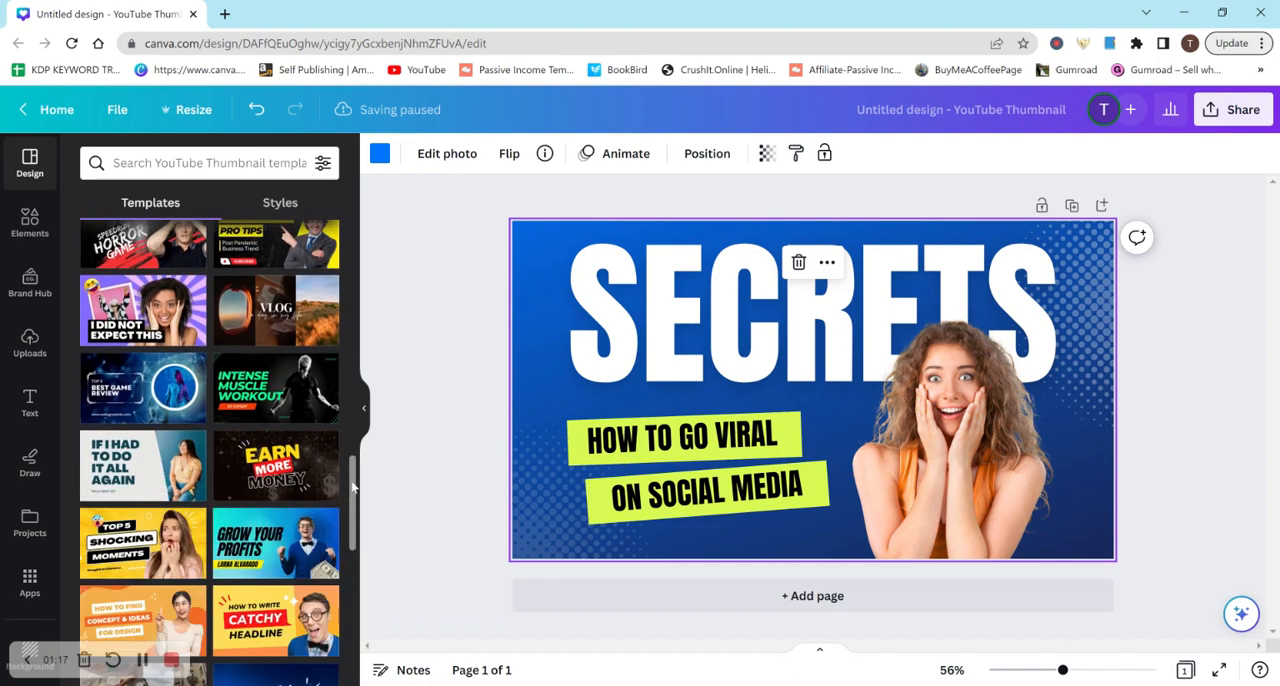
pyautogui.moveTo(352, 486); pyautogui.dragTo(342, 232)
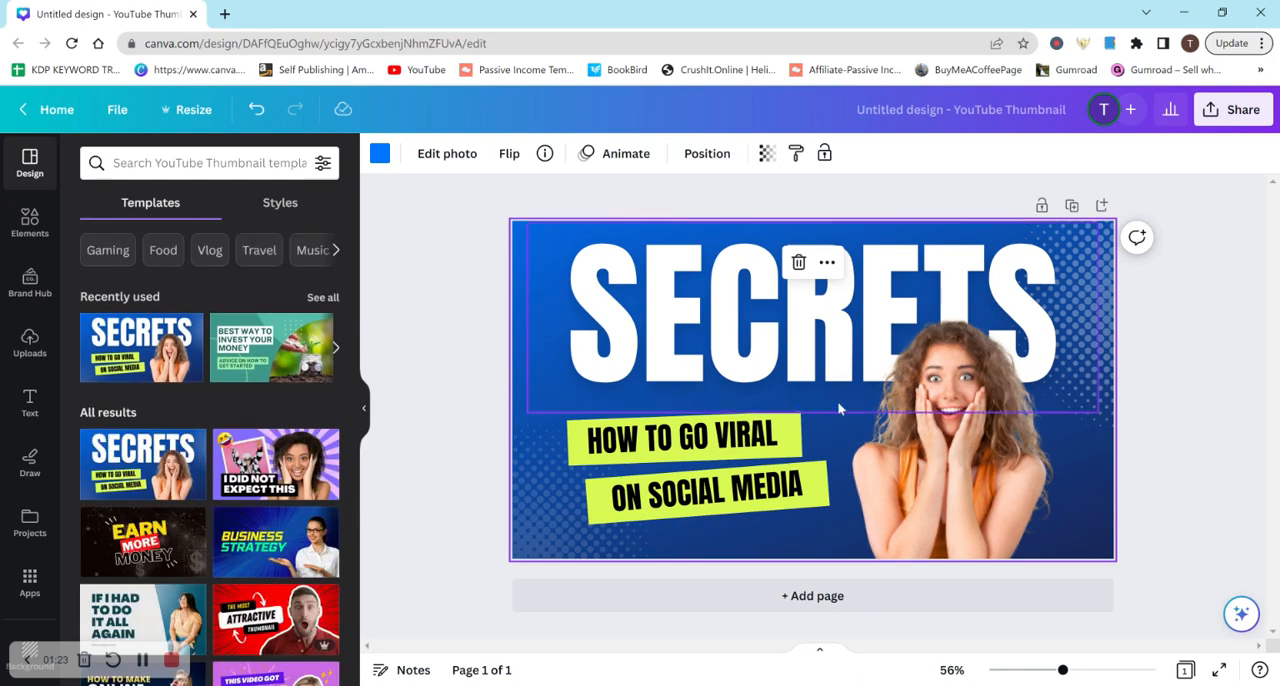
# Replace the template's photo of the surprised woman with the uploaded photo of the woman in the pink shirt
pyautogui.press('Delete')
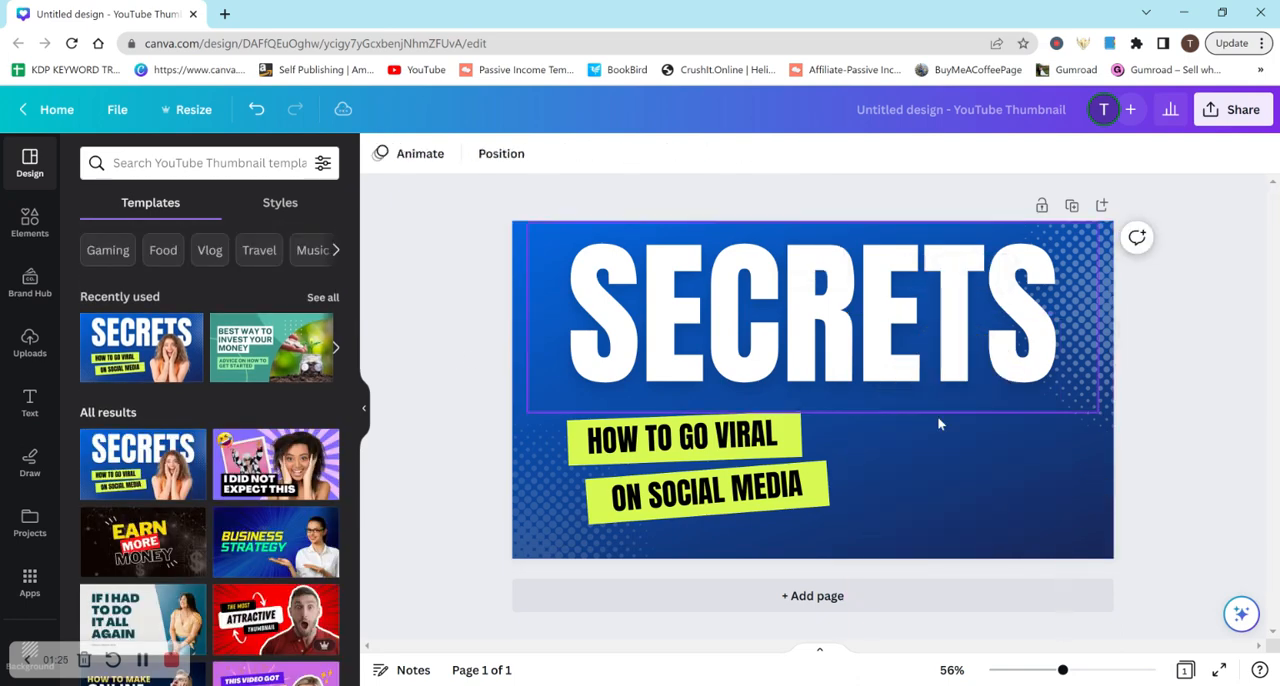
pyautogui.click(33, 228)
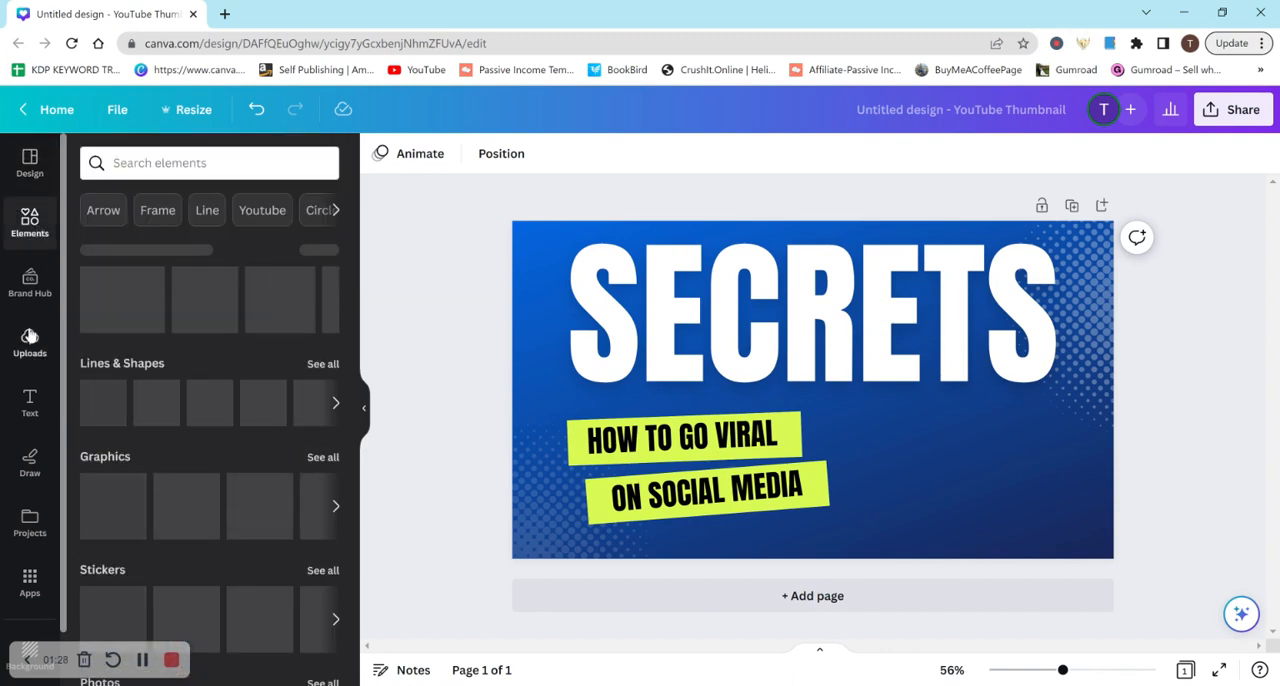
pyautogui.click(30, 338)
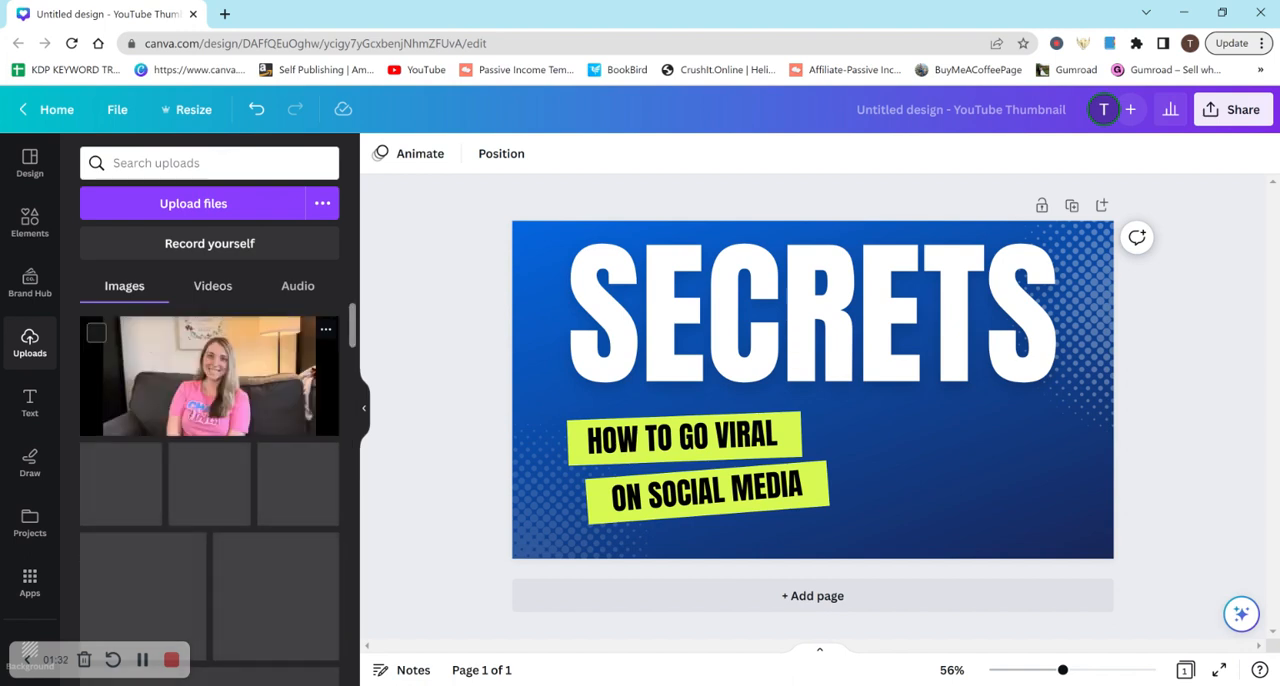
pyautogui.click(256, 388)
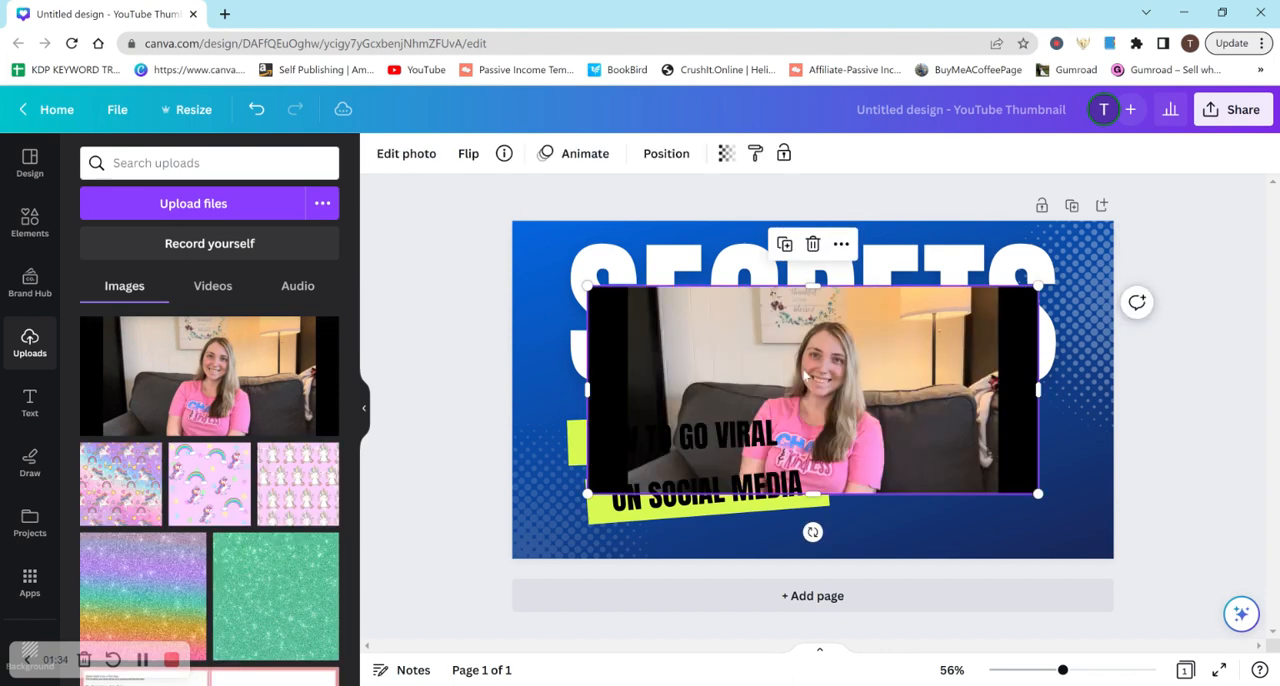
pyautogui.moveTo(887, 349); pyautogui.dragTo(916, 343)
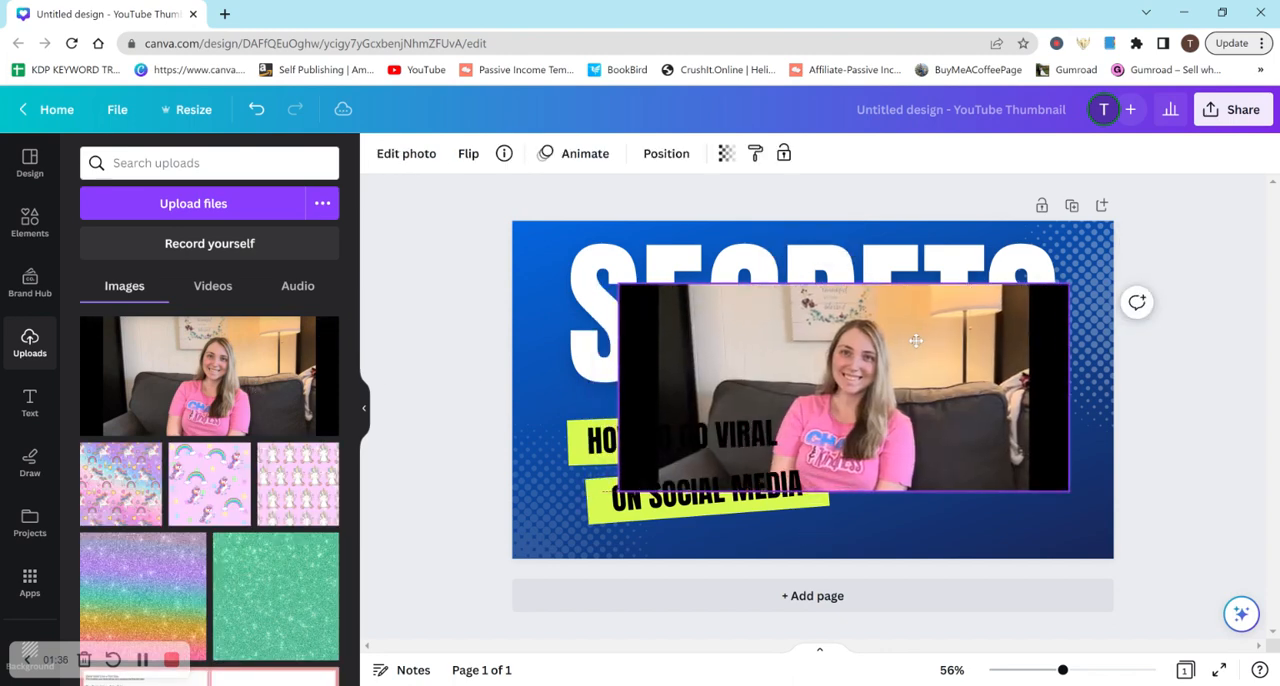
# Remove the uploaded photo's background with BG Remover and enlarge the cut-out into the thumbnail's lower-right area
pyautogui.click(430, 154)
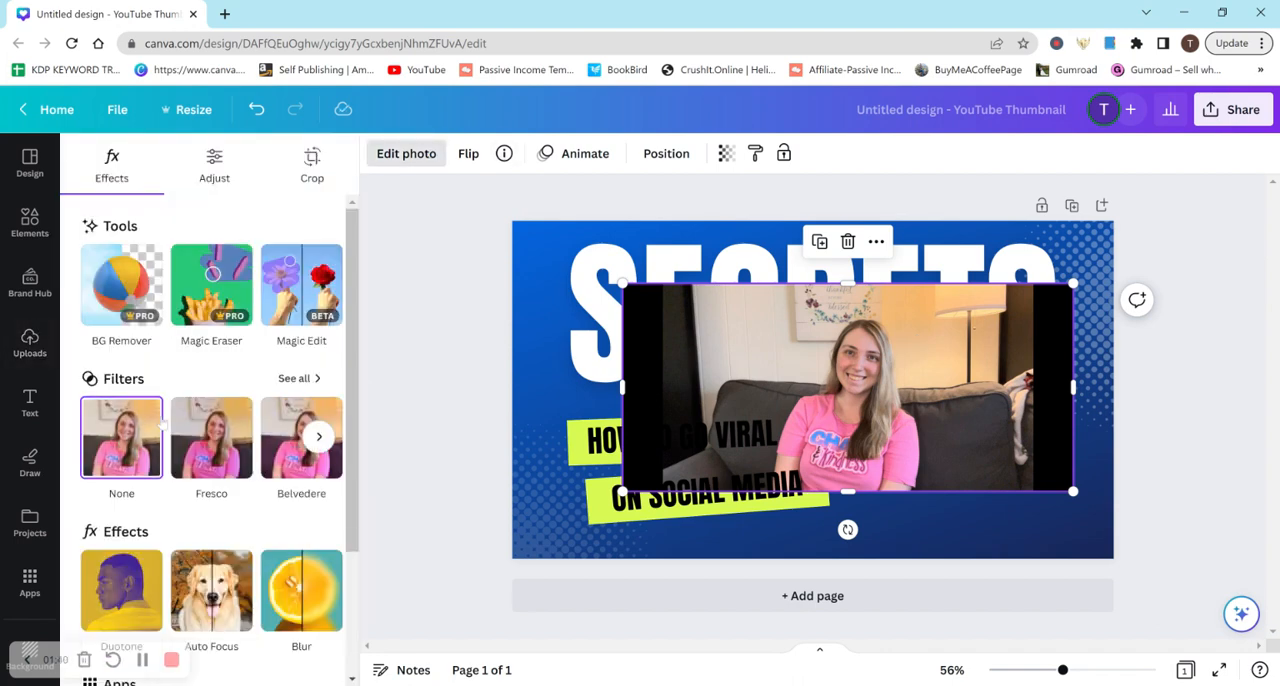
pyautogui.click(129, 289)
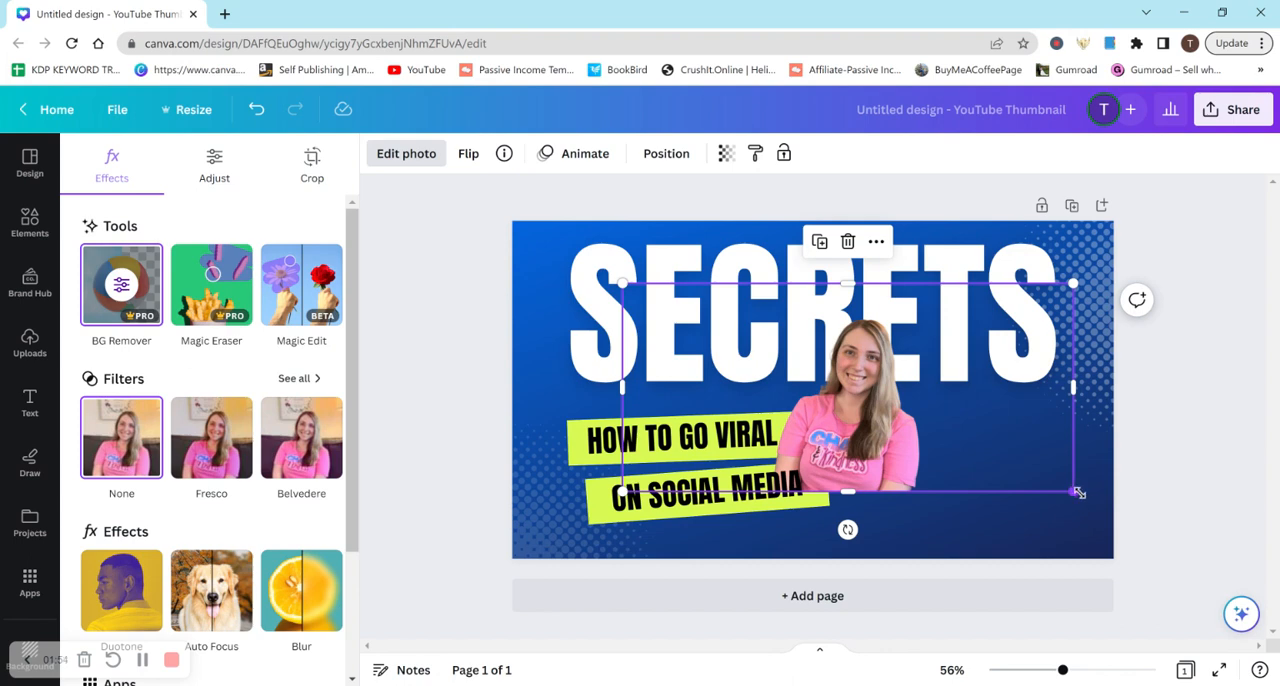
pyautogui.moveTo(1078, 492); pyautogui.dragTo(1161, 536)
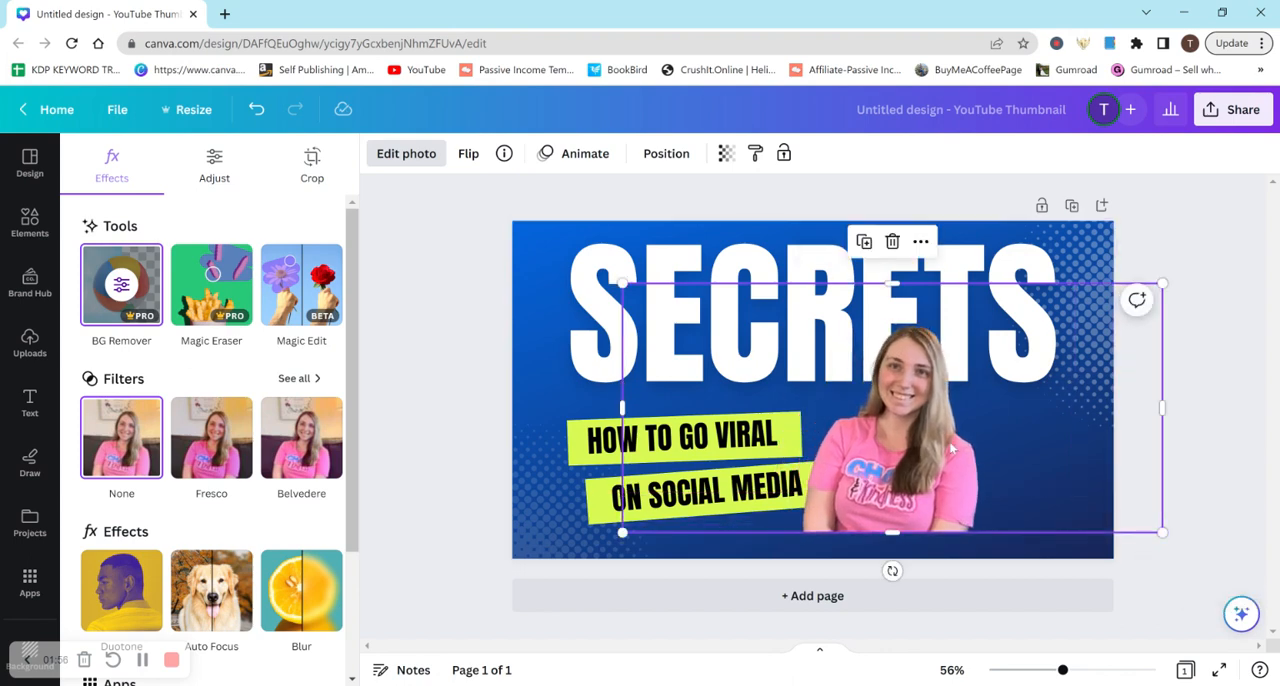
pyautogui.moveTo(952, 447); pyautogui.dragTo(984, 450)
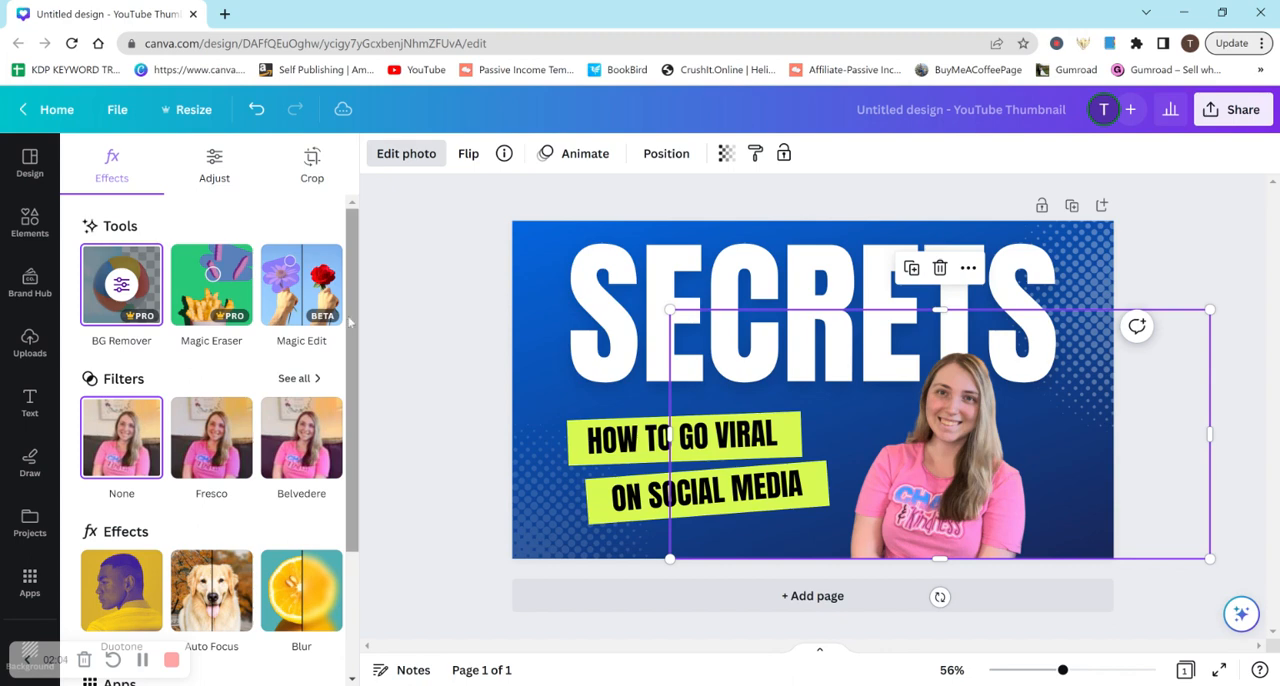
# Check the photo's effects and adjustments, and revert the design to the old photo editor
pyautogui.scroll(-3, 350, 320)
pyautogui.scroll(3, 350, 320)
pyautogui.click(216, 168)
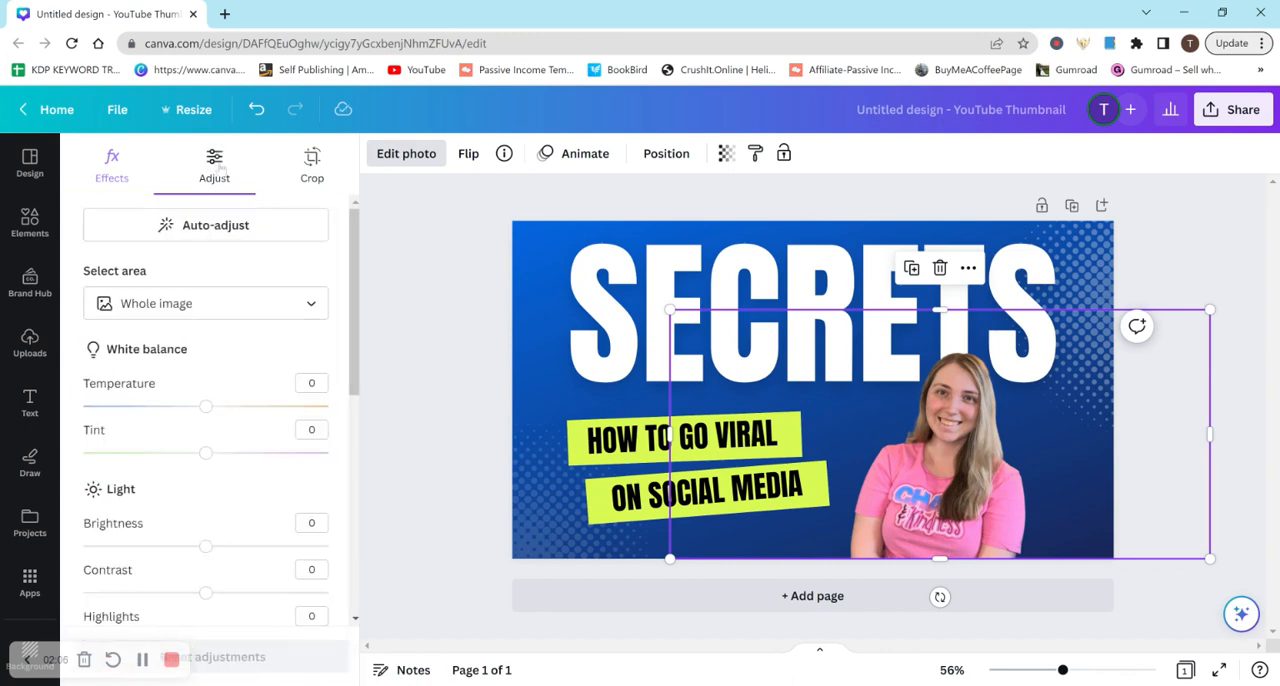
pyautogui.click(135, 178)
pyautogui.scroll(-3, 330, 425)
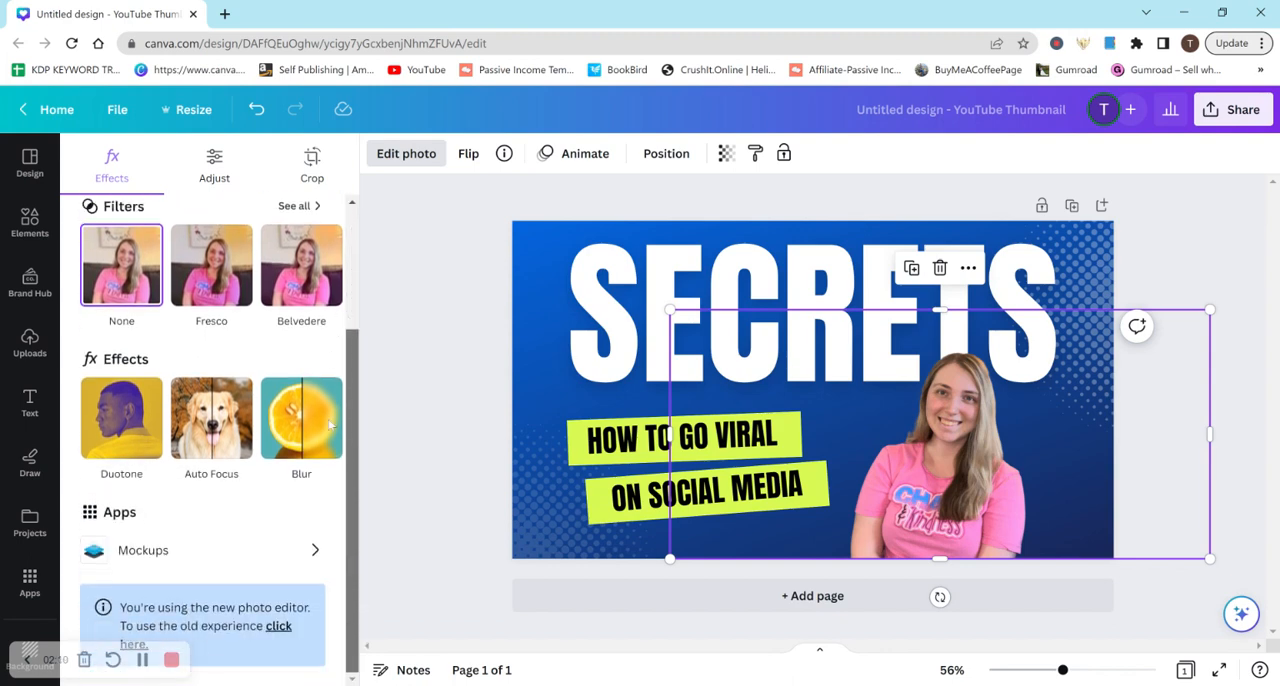
pyautogui.click(274, 630)
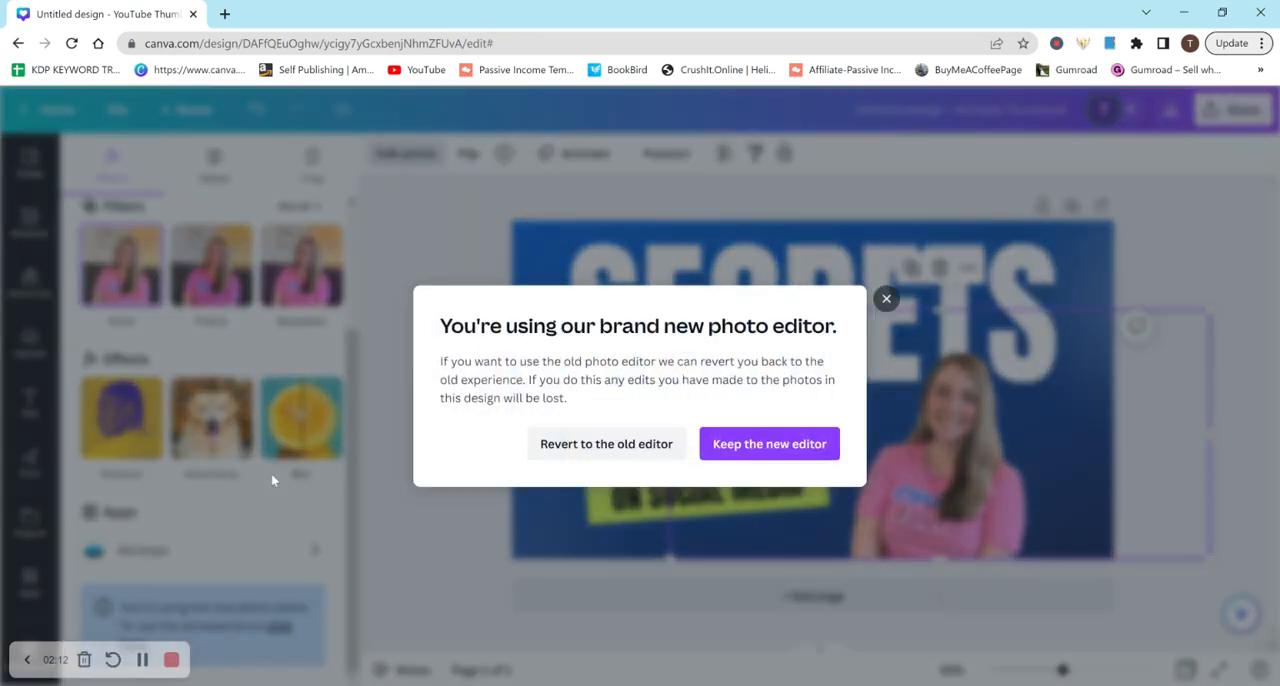
pyautogui.click(632, 446)
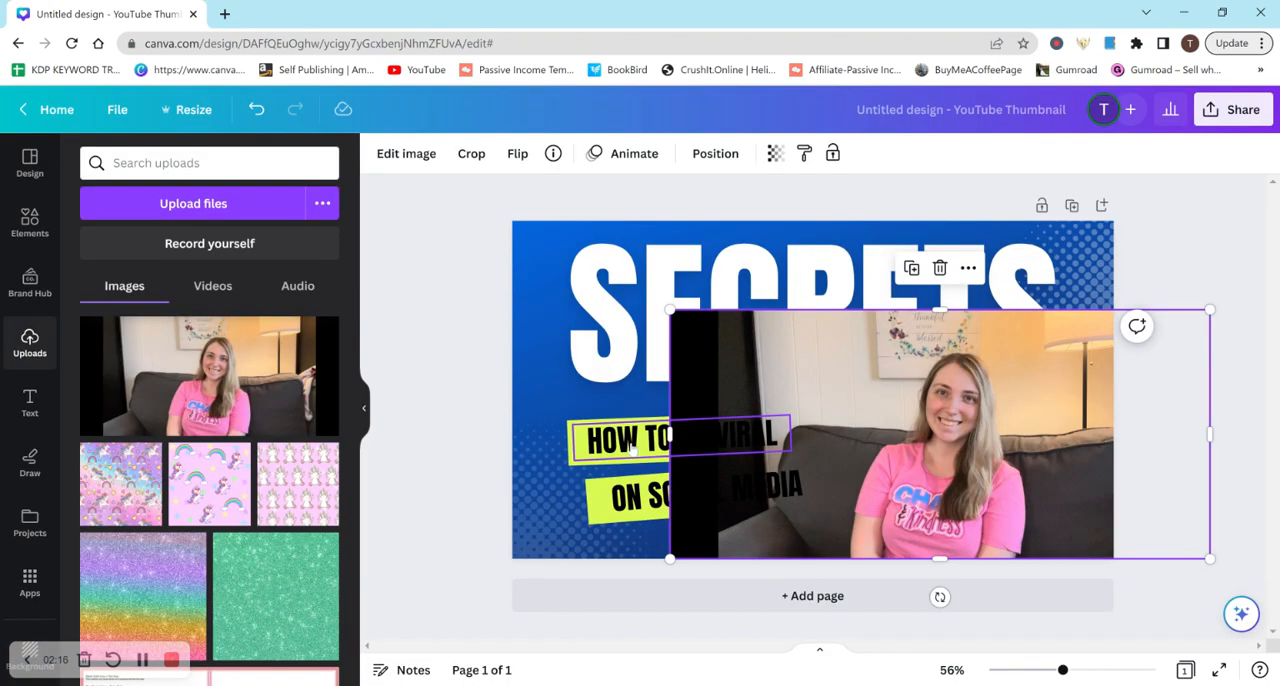
# Remove the background of the uploaded photo with the Background Remover and apply it
pyautogui.click(410, 153)
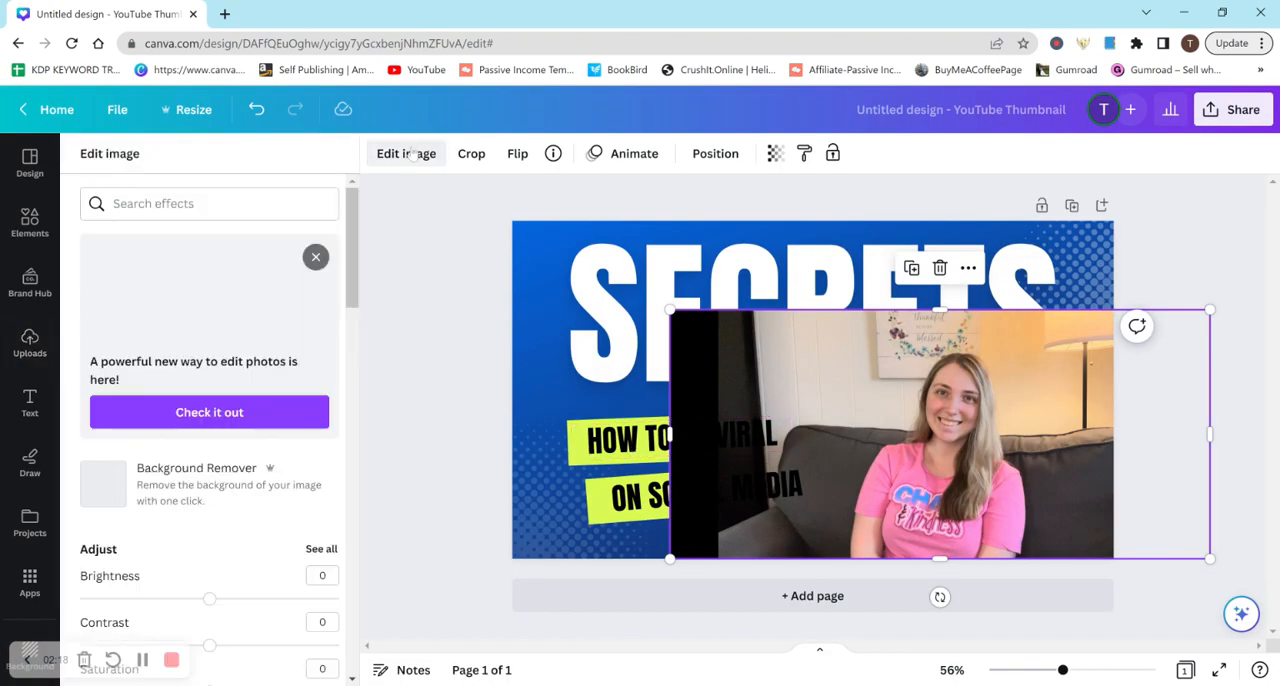
pyautogui.click(210, 495)
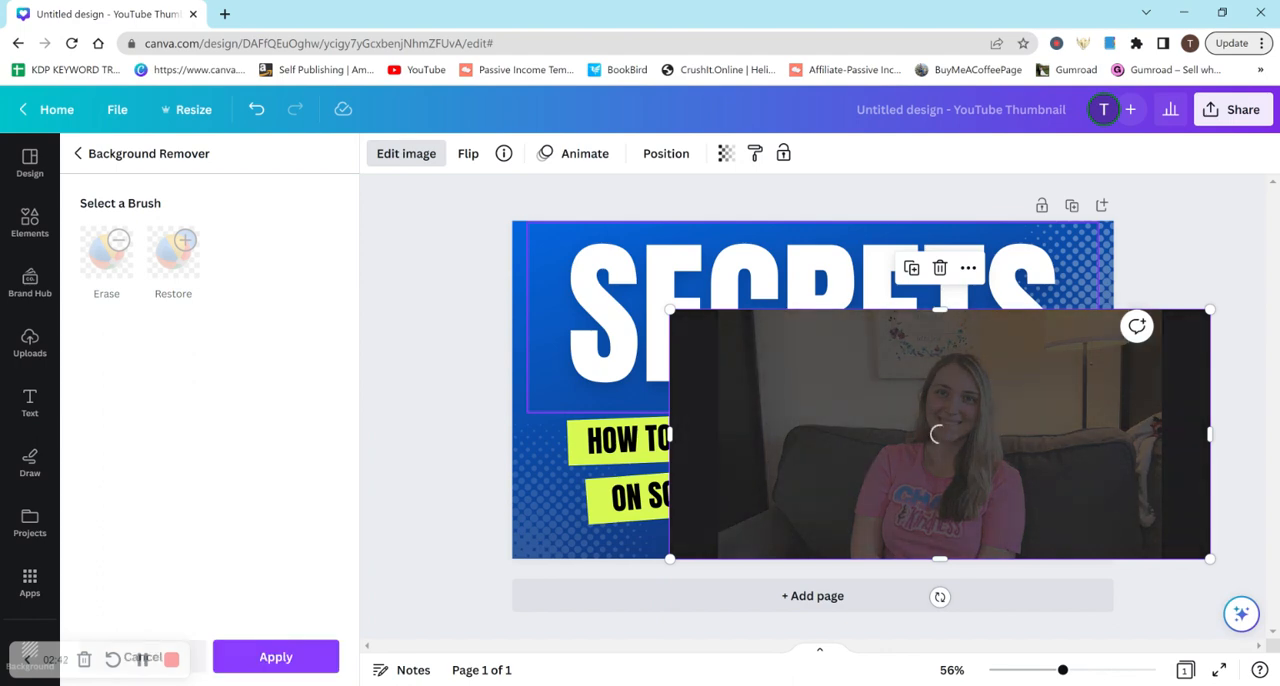
pyautogui.click(283, 659)
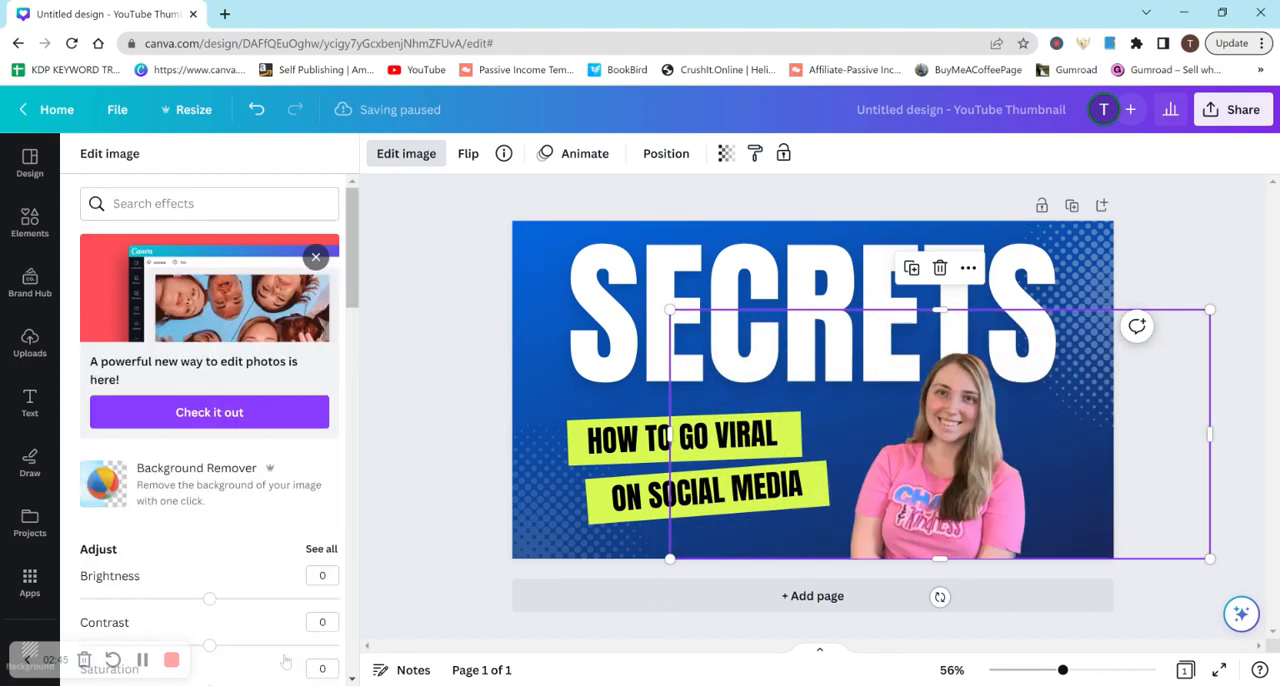
# Add a Glow shadow to the cut-out photo and open its settings
pyautogui.moveTo(352, 233); pyautogui.dragTo(355, 418)
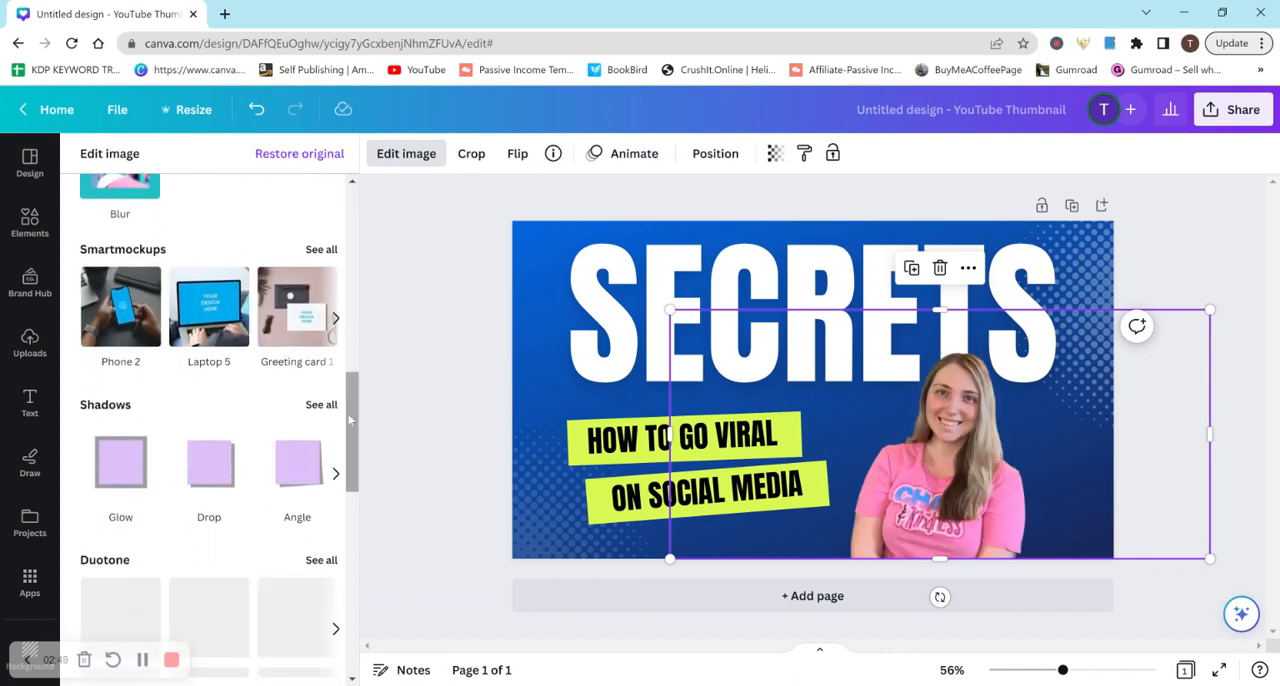
pyautogui.click(120, 474)
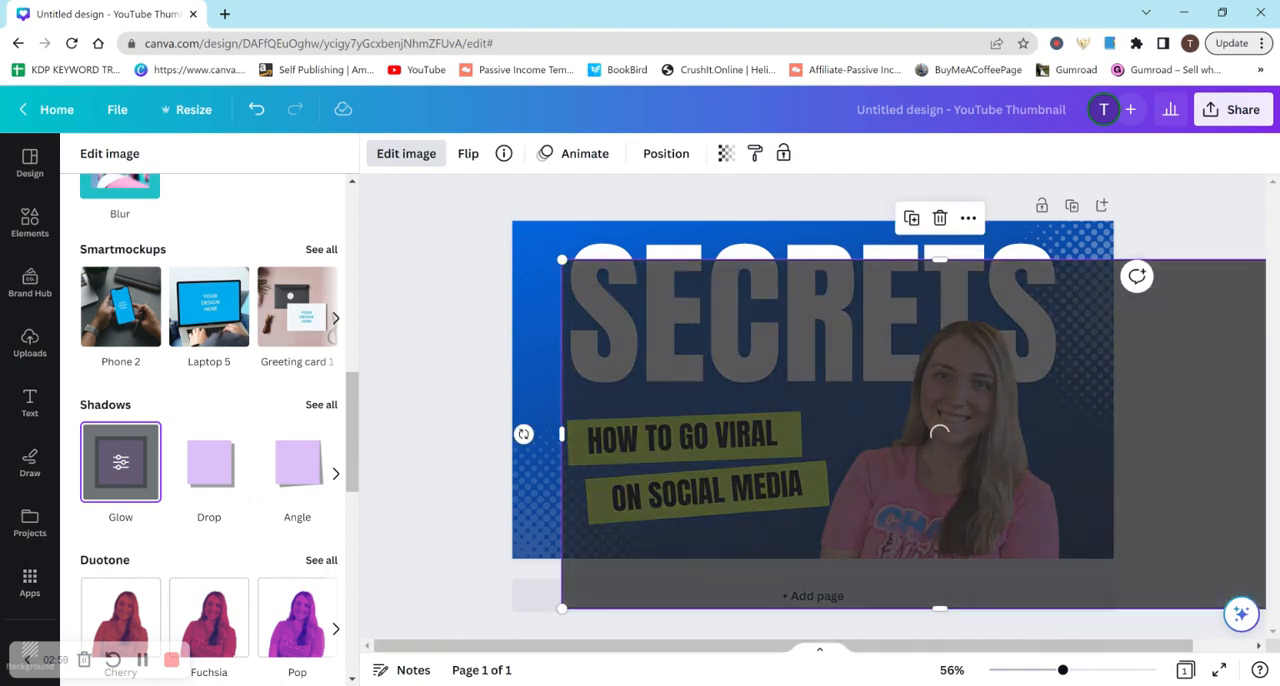
pyautogui.click(120, 461)
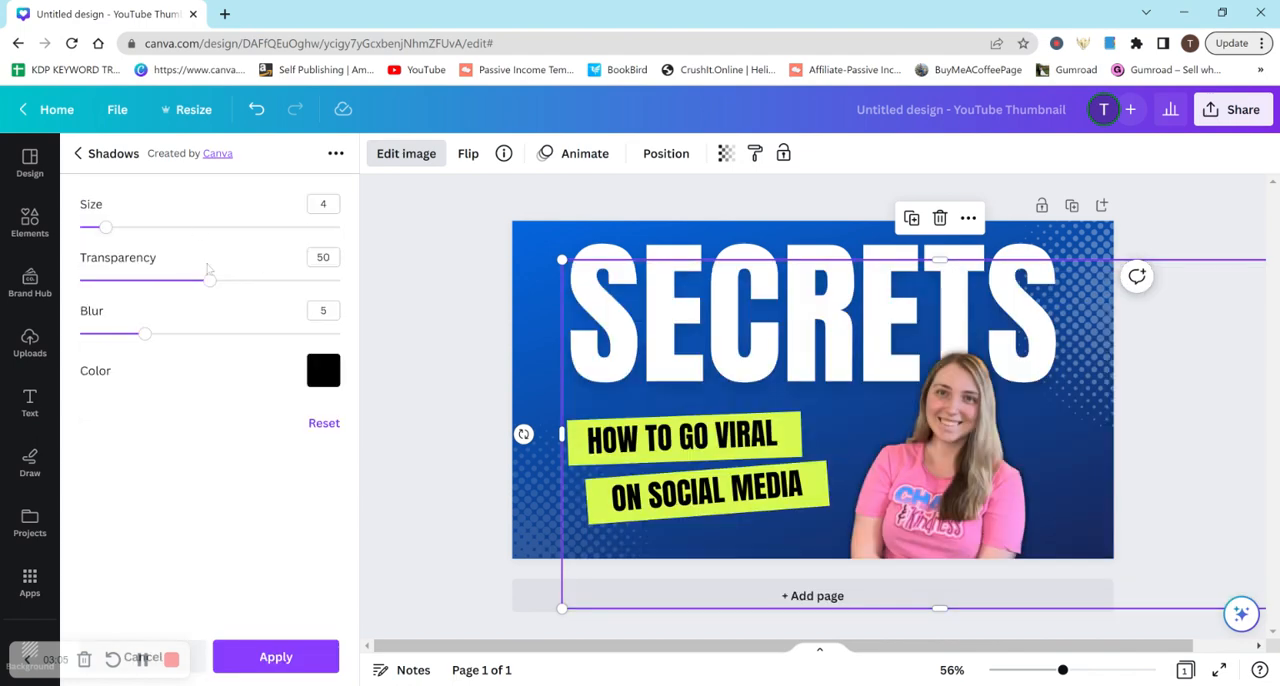
# Set the glow's transparency to 100, blur to 0, colour to white and size to 10, and apply it
pyautogui.moveTo(209, 283); pyautogui.dragTo(372, 313)
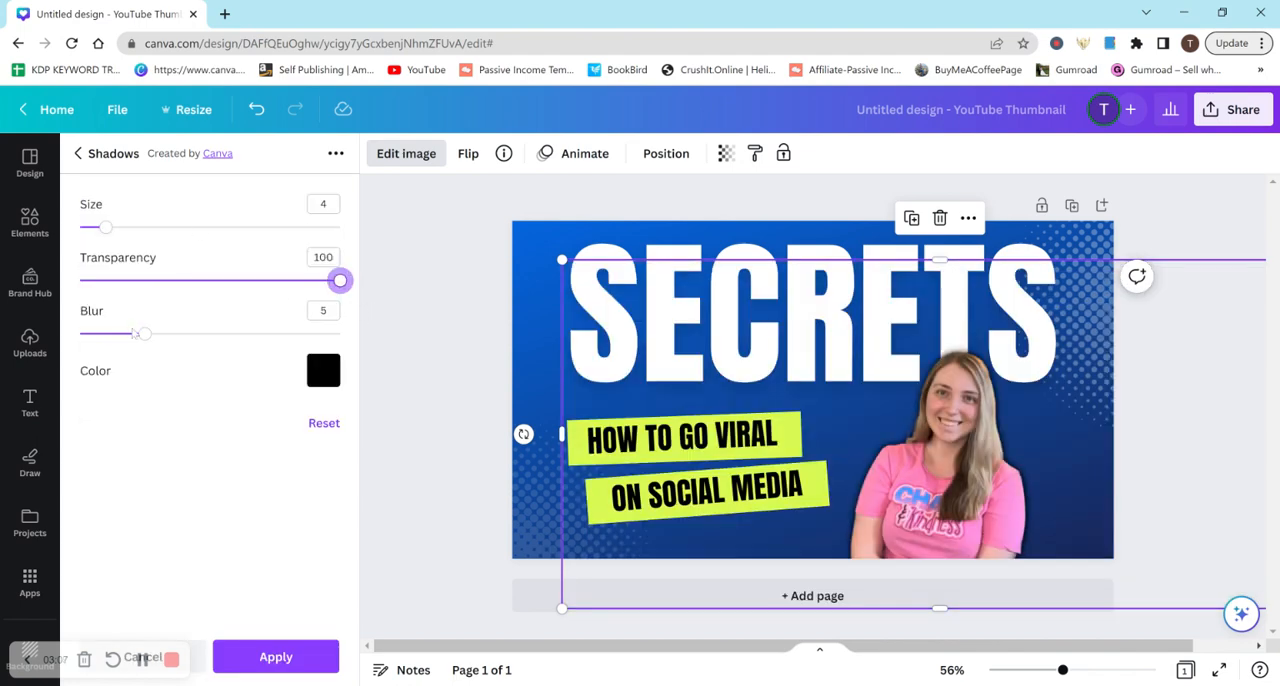
pyautogui.moveTo(145, 333); pyautogui.dragTo(80, 334)
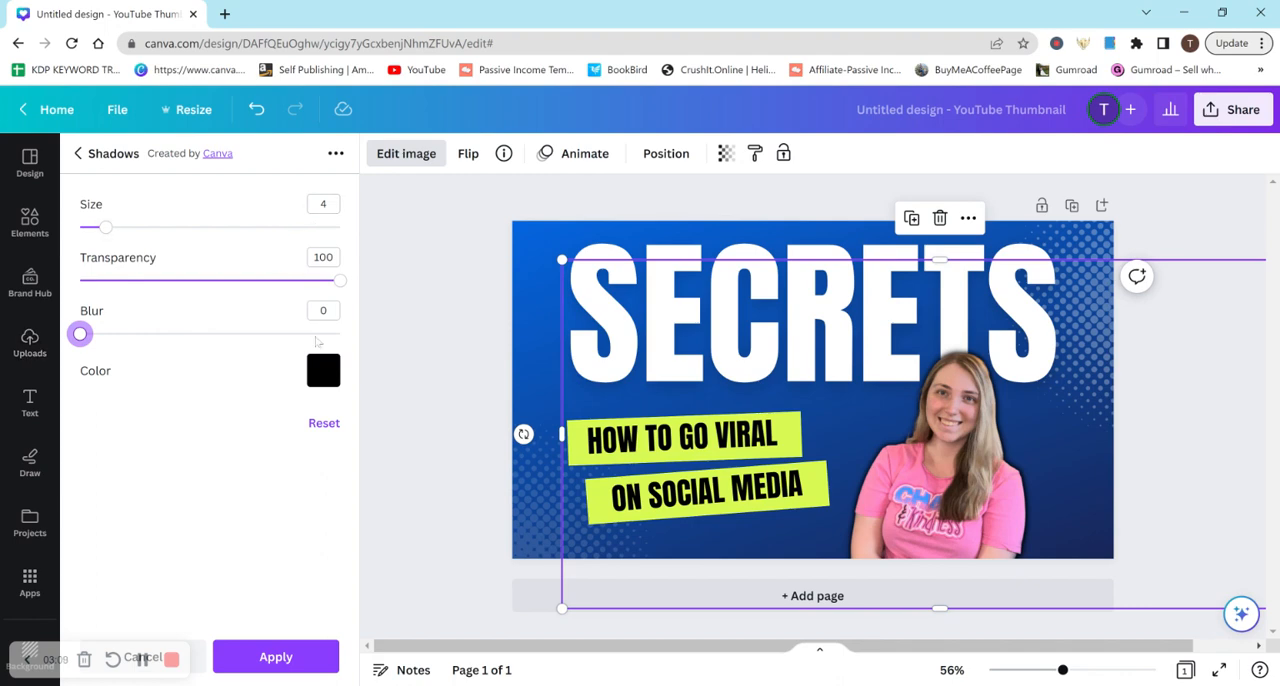
pyautogui.click(323, 372)
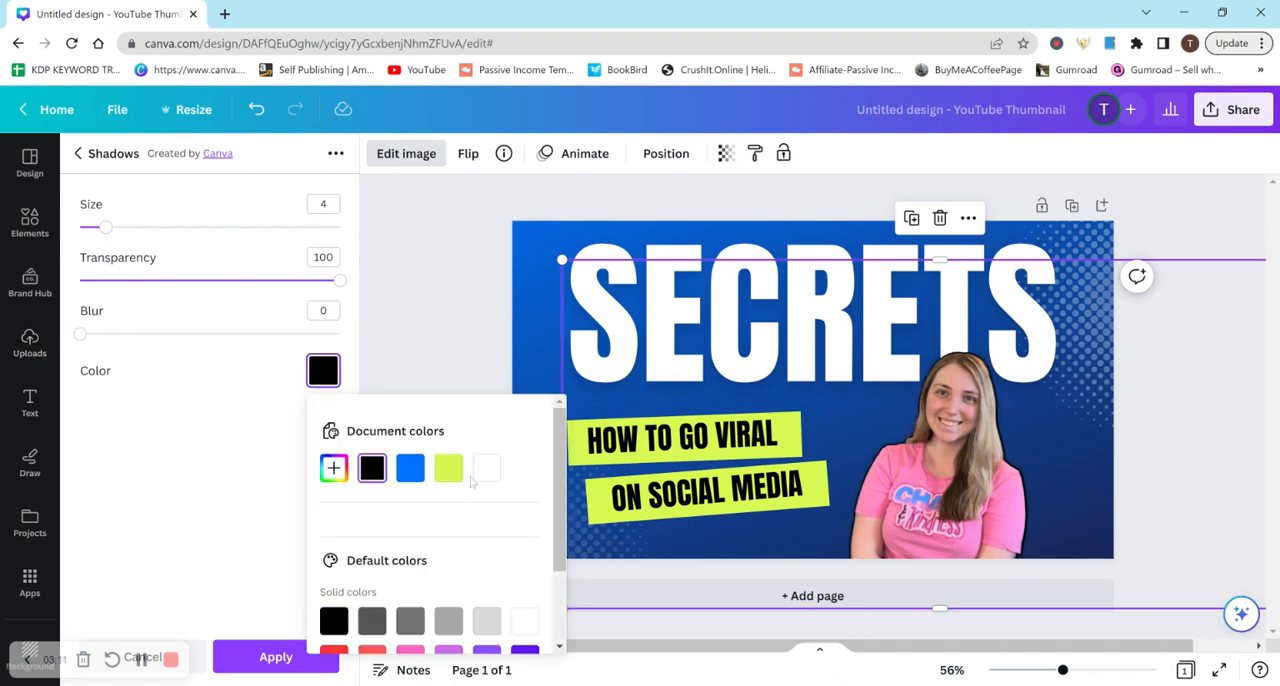
pyautogui.click(486, 468)
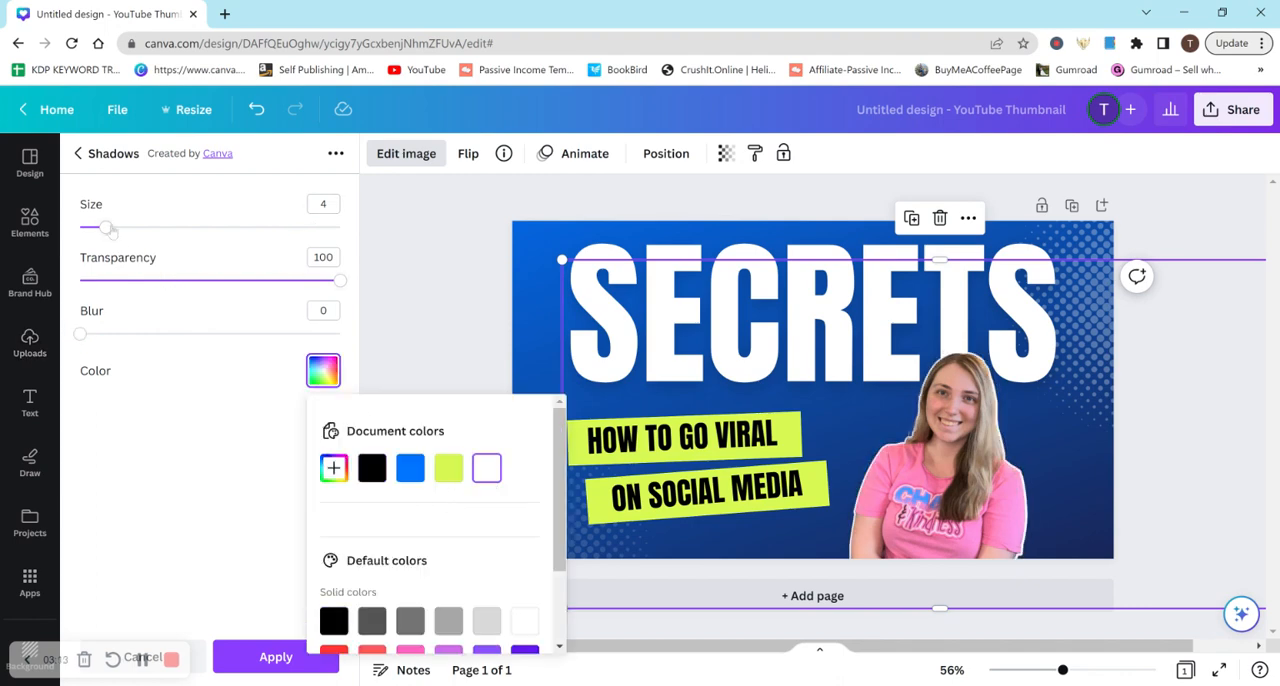
pyautogui.moveTo(108, 229); pyautogui.dragTo(144, 205)
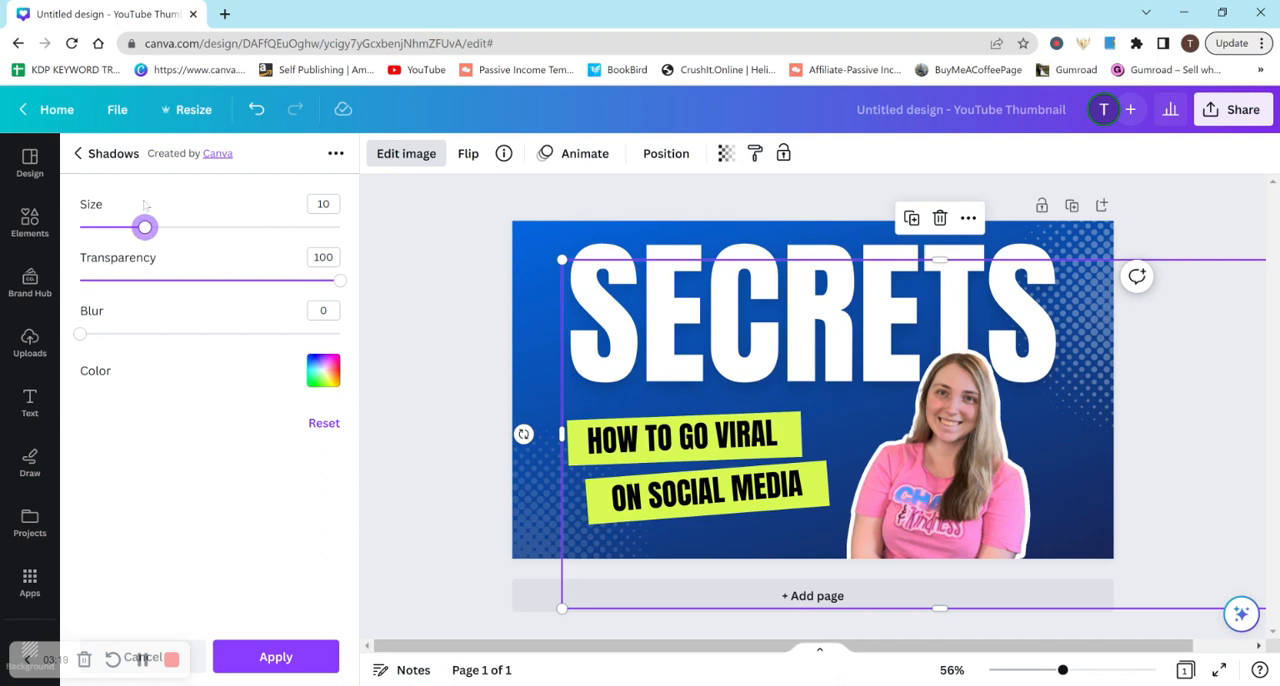
pyautogui.click(268, 656)
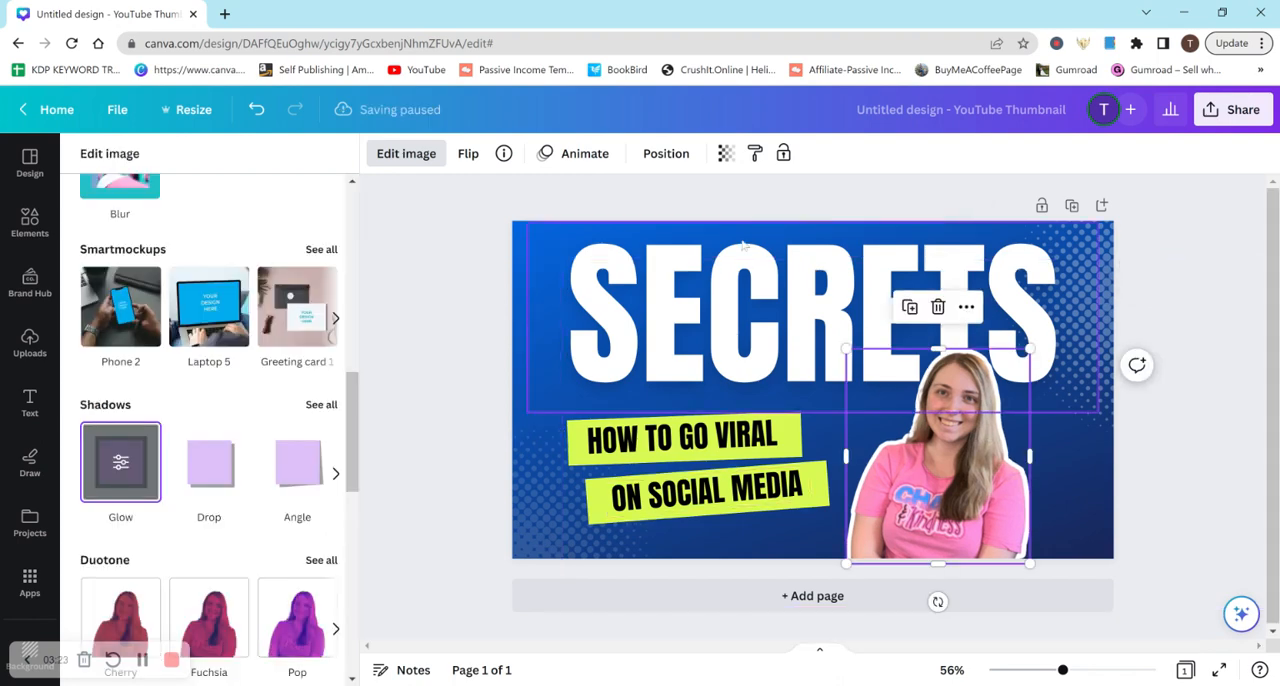
# Shift the SECRETS heading slightly to the left on the thumbnail and select the cut-out photo
pyautogui.click(818, 268)
pyautogui.moveTo(798, 270); pyautogui.dragTo(770, 271)
pyautogui.click(871, 412)
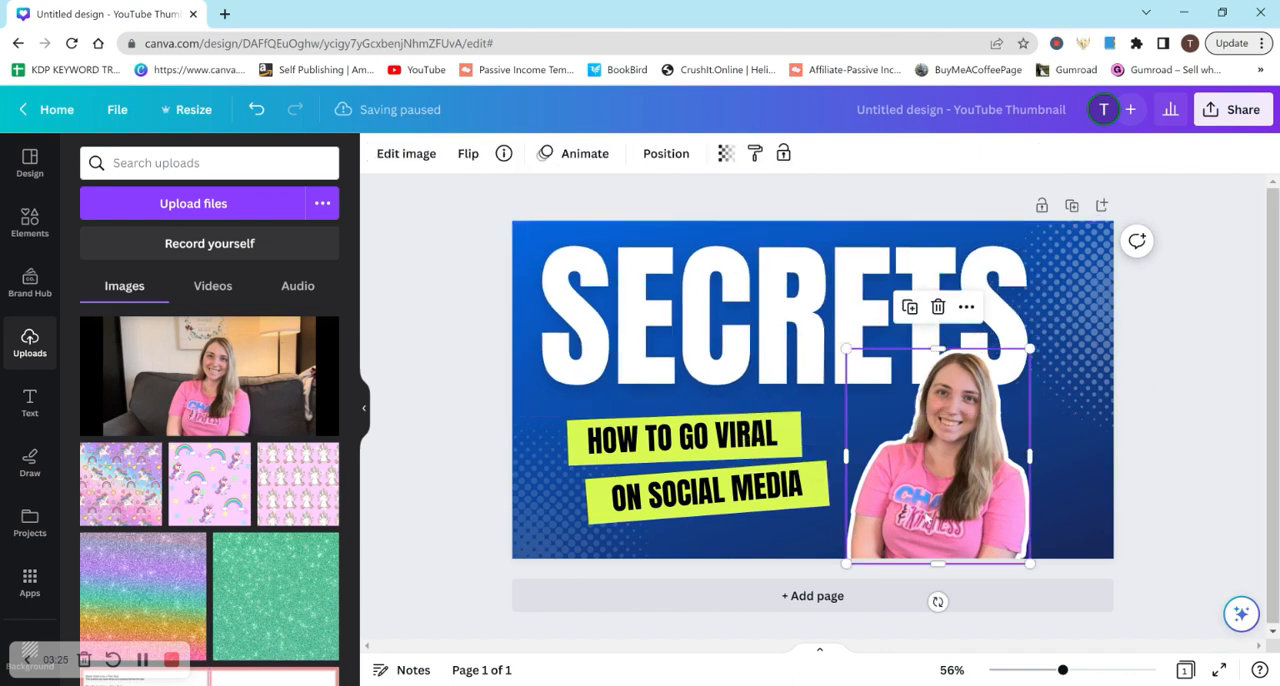
# Enlarge the cut-out photo and move it to the right edge of the thumbnail
pyautogui.moveTo(779, 254); pyautogui.dragTo(814, 278)
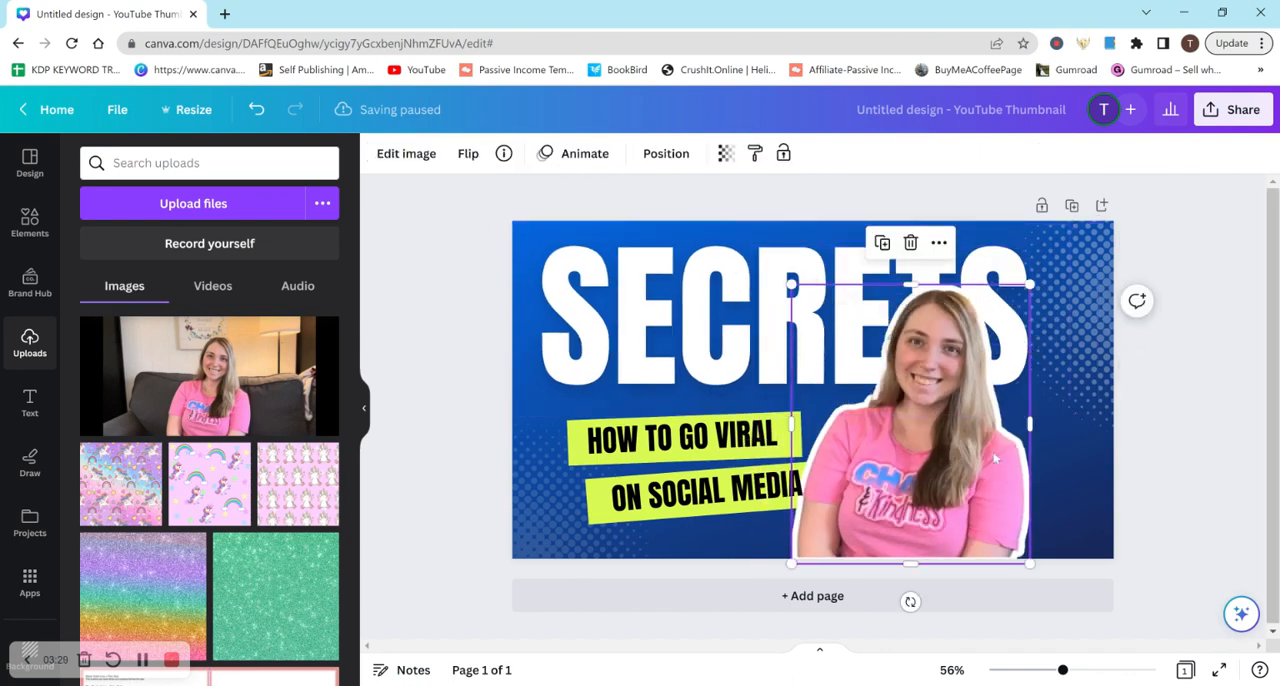
pyautogui.moveTo(950, 458); pyautogui.dragTo(1018, 457)
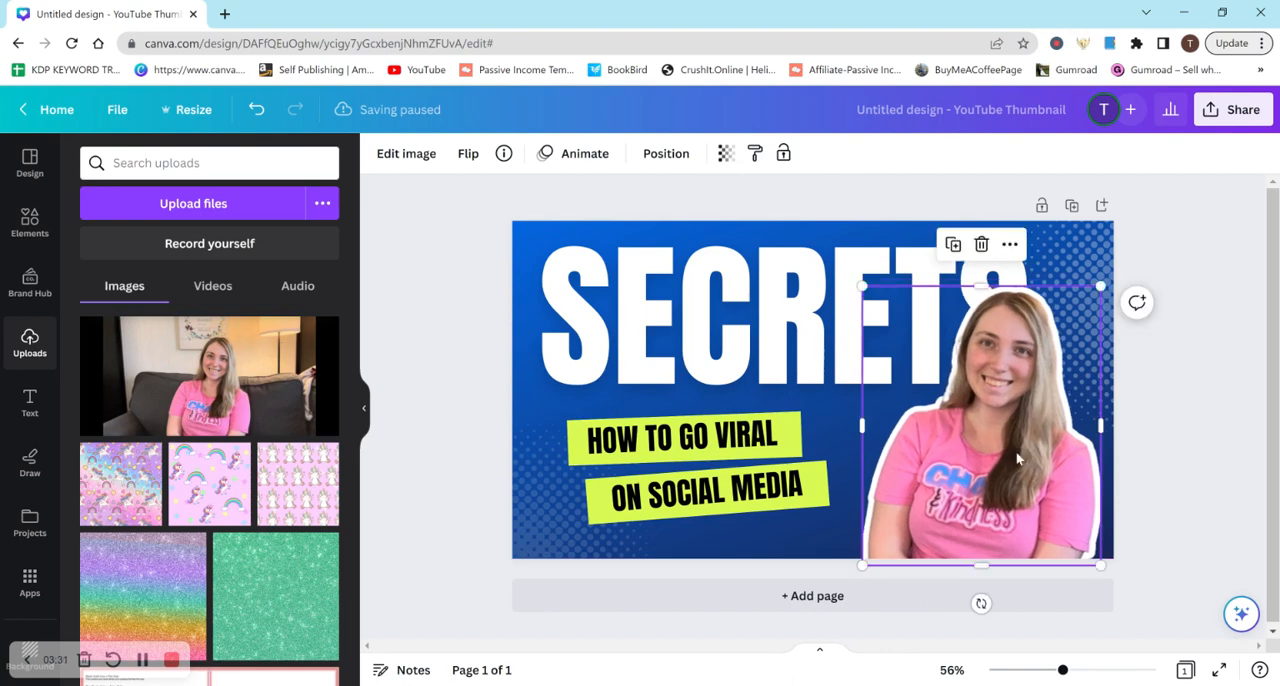
pyautogui.click(1230, 418)
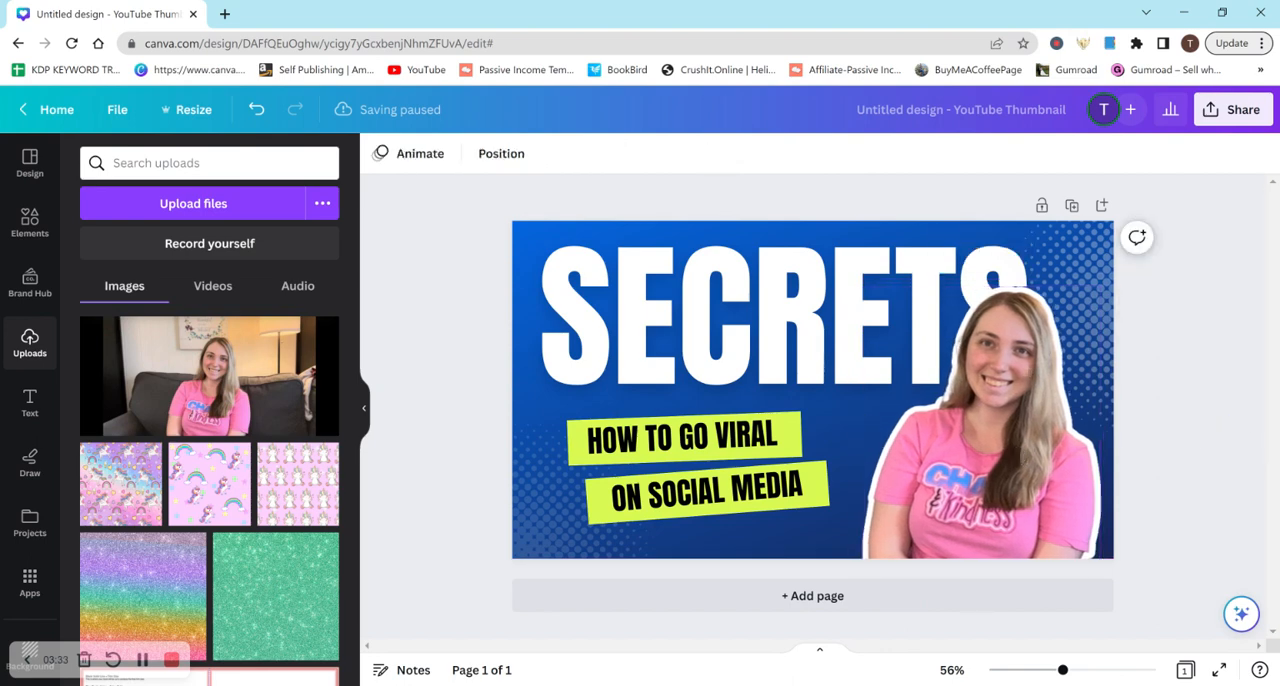
# Shrink the SECRETS heading to font size 169 and replace its text with CREATE A THUMBNAIL
pyautogui.click(817, 280)
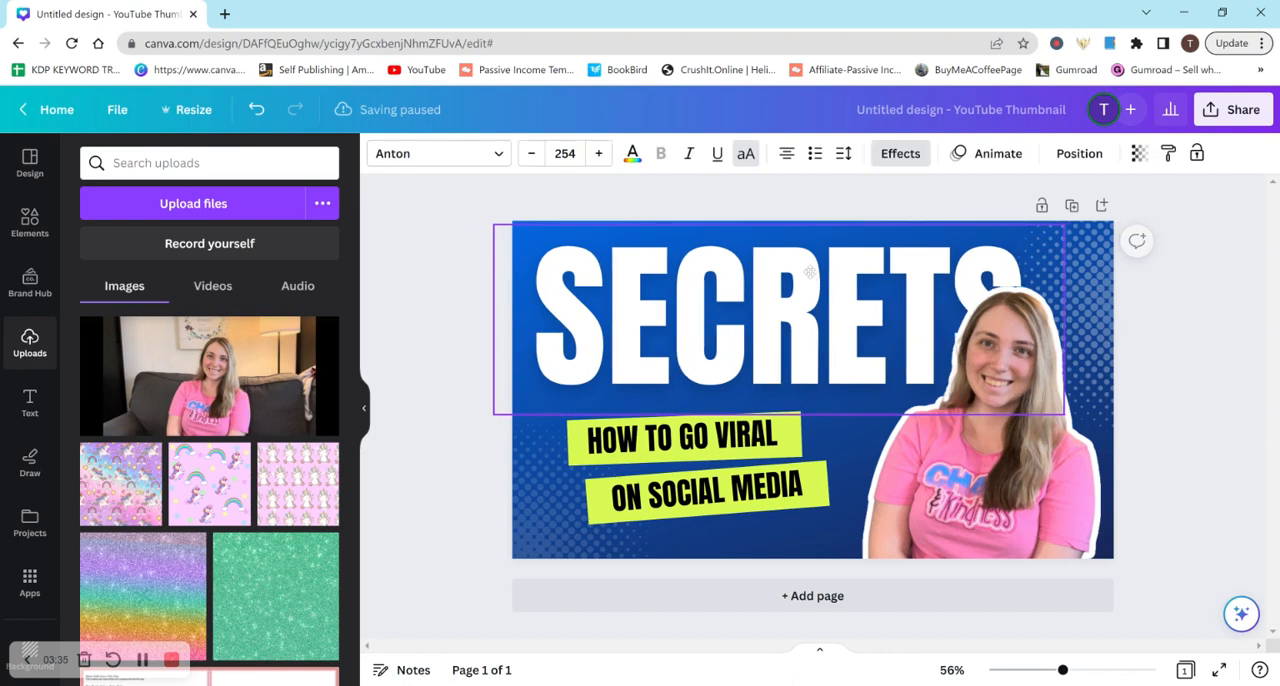
pyautogui.moveTo(1064, 413); pyautogui.dragTo(874, 351)
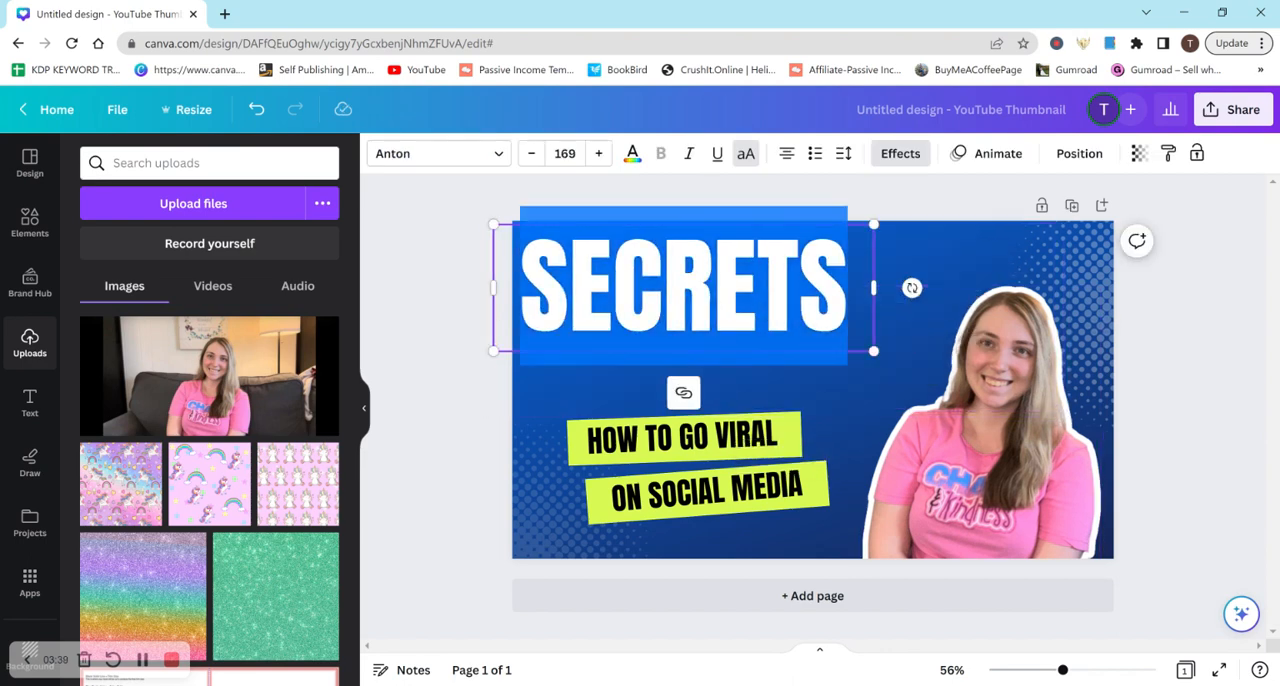
pyautogui.write('CREATE')
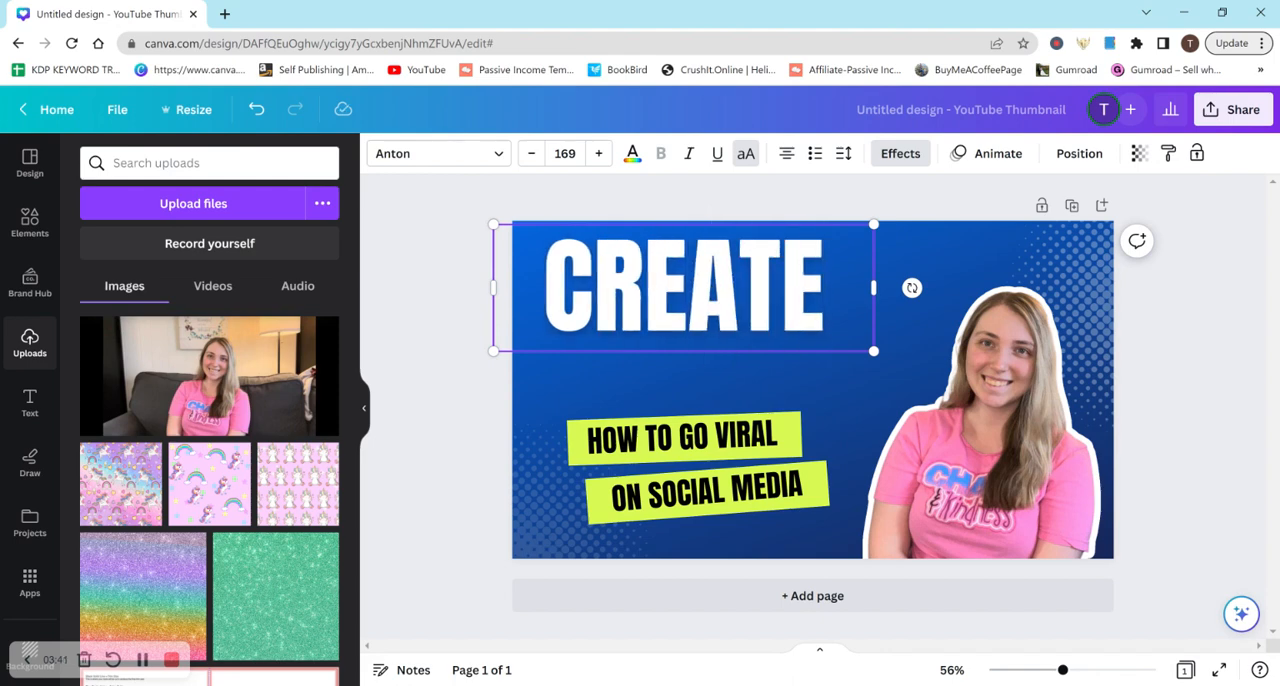
pyautogui.write(' A THUM')
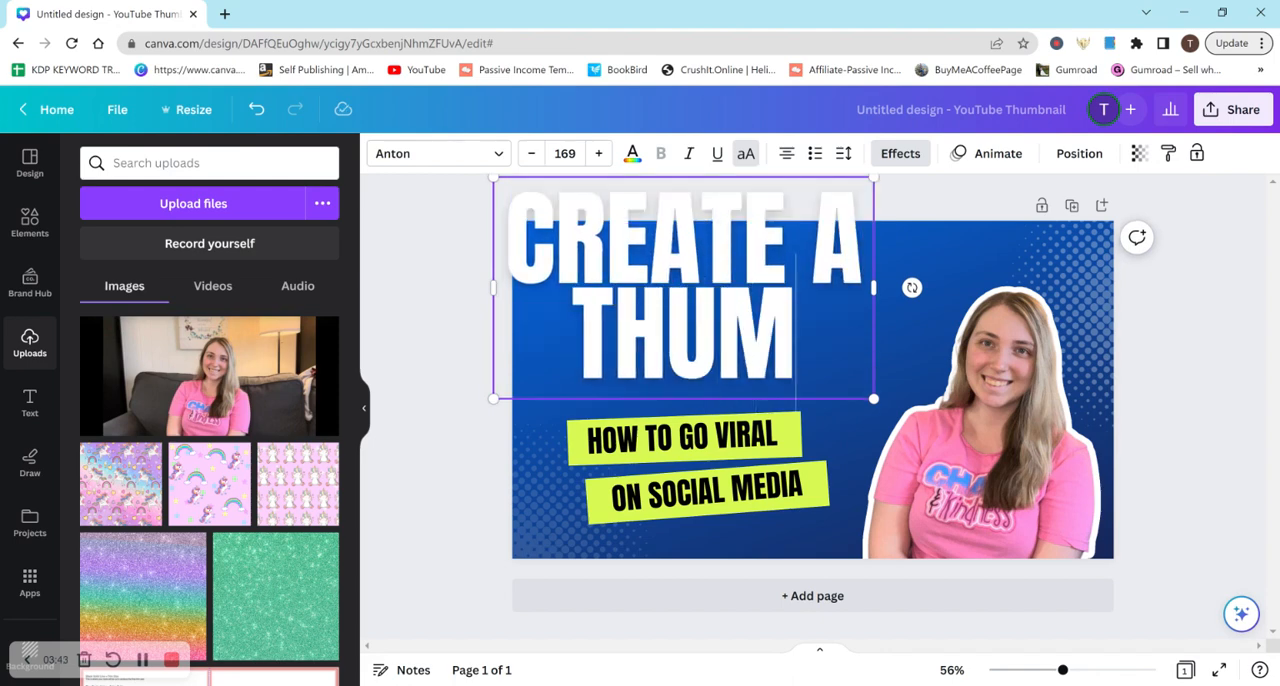
pyautogui.write('BNAIL')
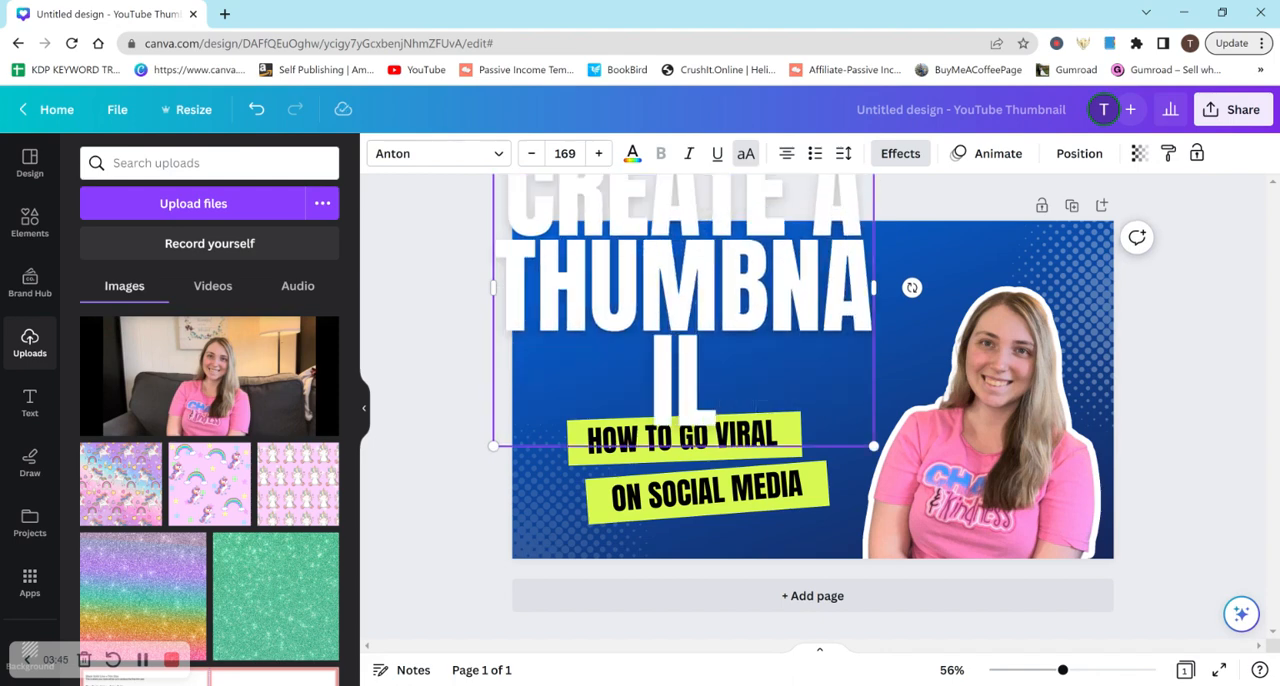
# Widen the heading's text box so THUMBNAIL fits on one line, scale it to font size 135 and place it above the green banners
pyautogui.moveTo(876, 290); pyautogui.dragTo(954, 289)
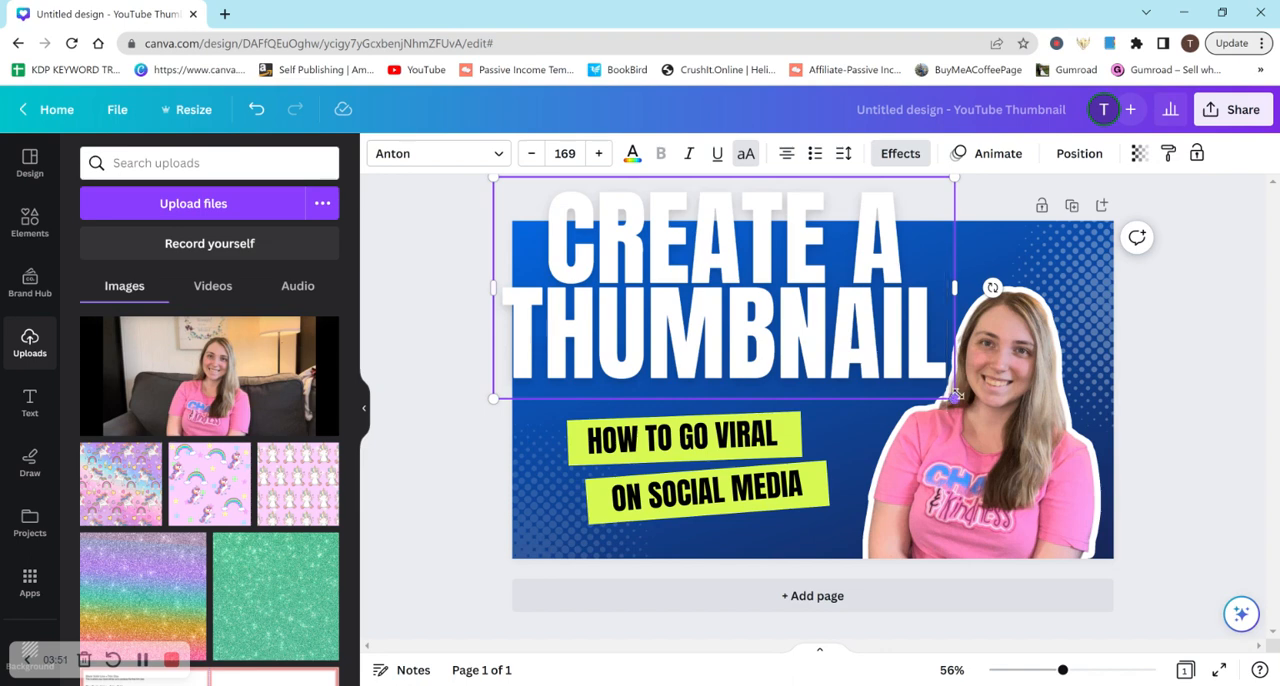
pyautogui.moveTo(933, 381); pyautogui.dragTo(864, 352)
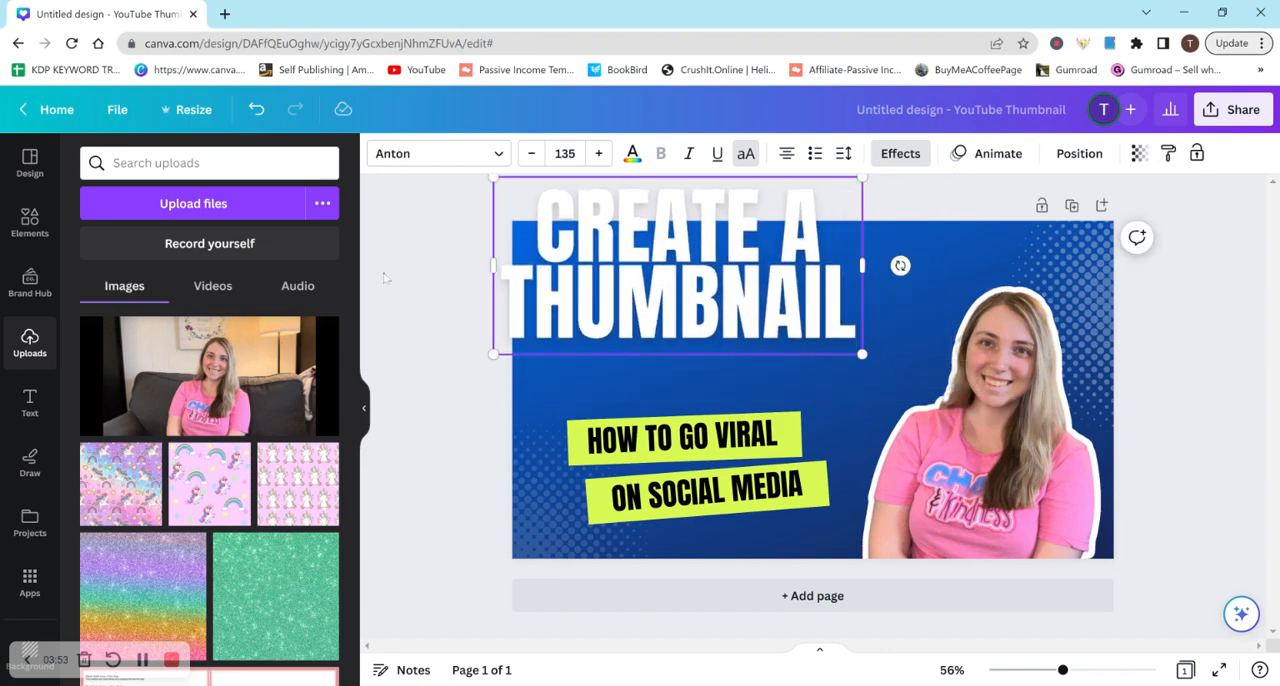
pyautogui.moveTo(782, 305); pyautogui.dragTo(811, 357)
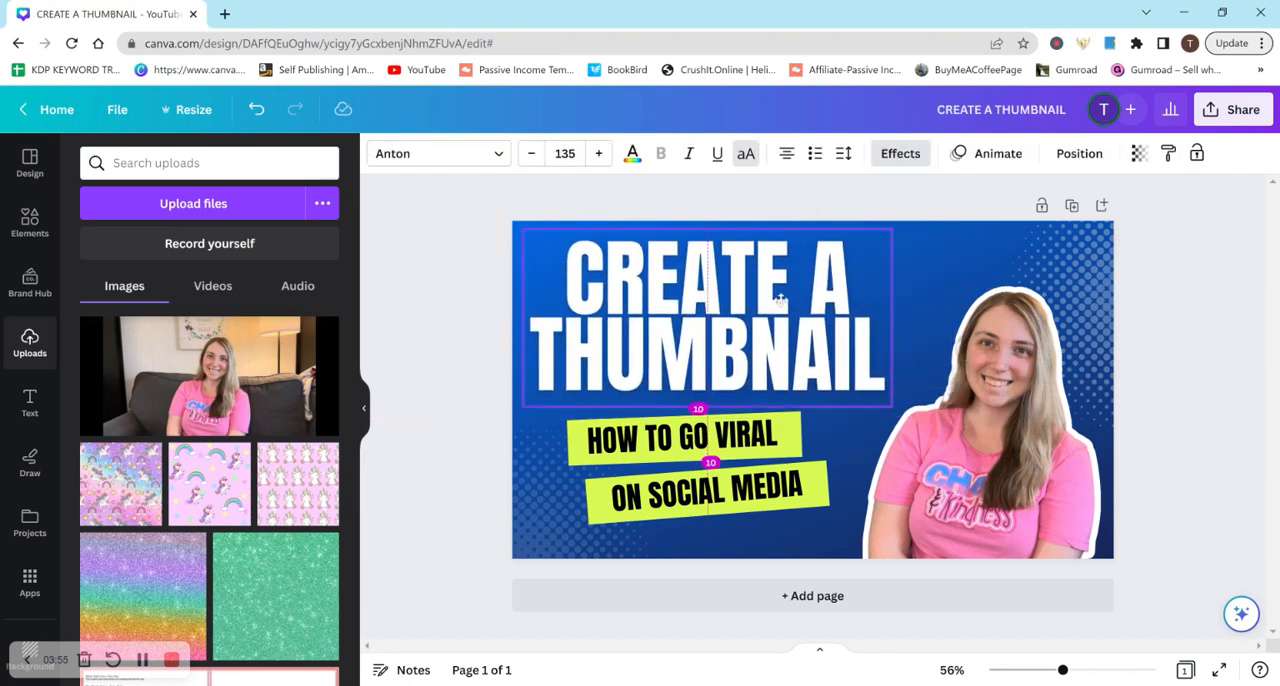
# Replace the HOW TO GO VIRAL text on the upper green banner with CANVA TUTTORIAL
pyautogui.doubleClick(772, 447)
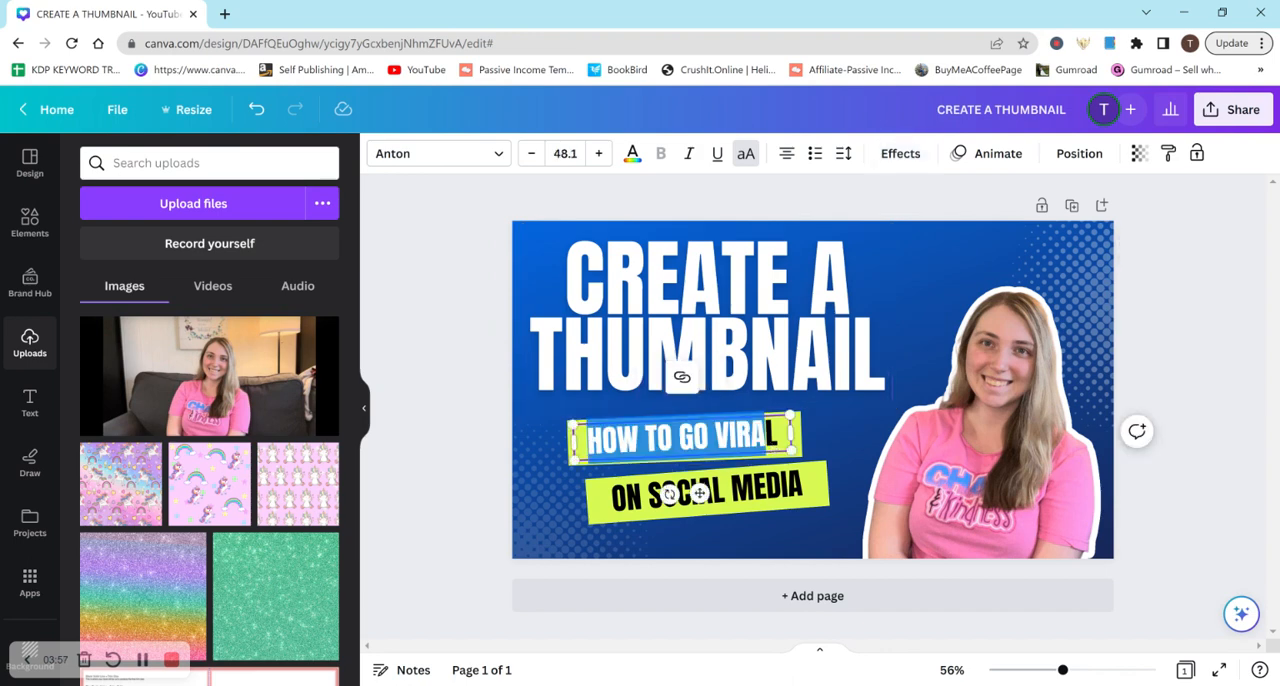
pyautogui.write('C')
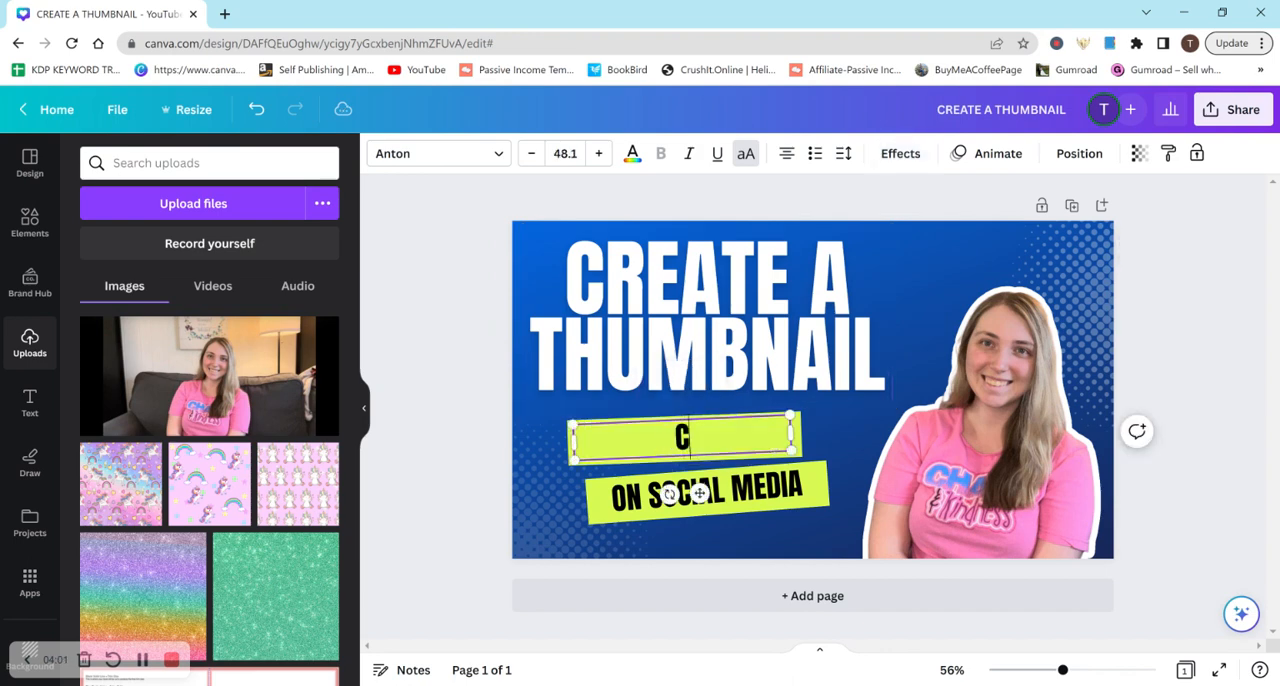
pyautogui.write('ANVA TUTTO')
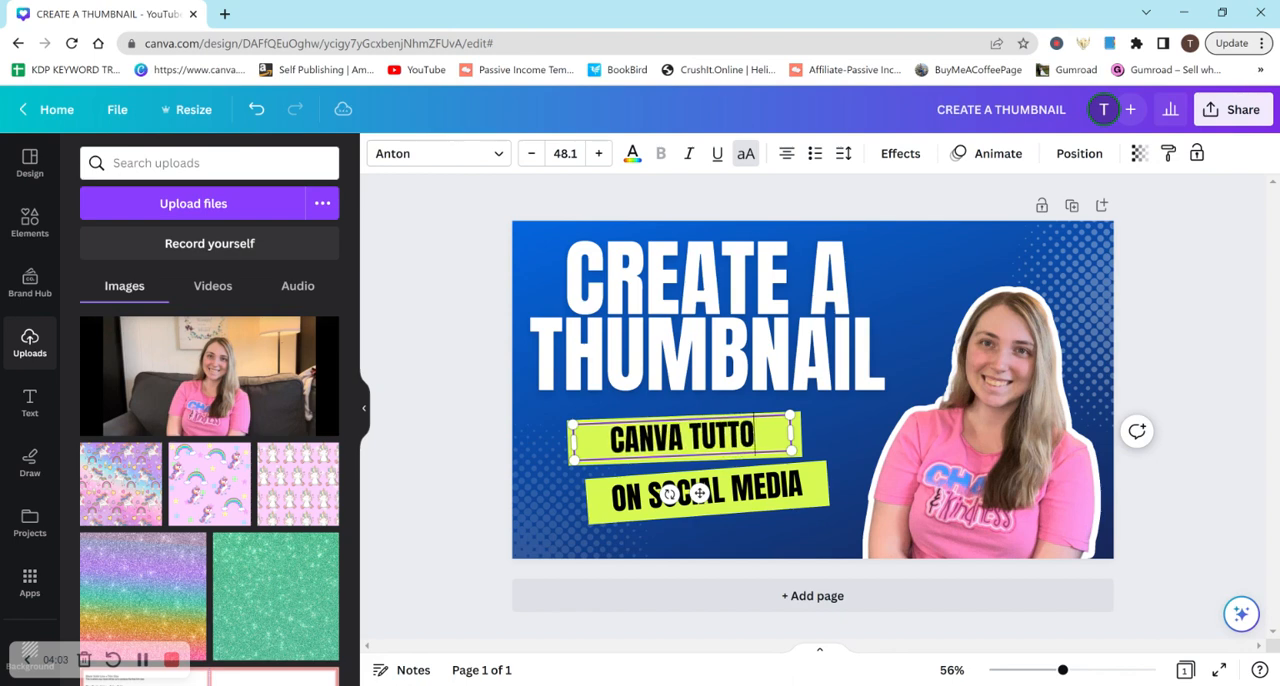
pyautogui.press('BackSpace')
pyautogui.press('BackSpace')
pyautogui.write('ORIAL')
# Delete the ON SOCIAL MEDIA text with its banner and move the CANVA TUTTORIAL banner down beneath the heading
pyautogui.click(776, 538)
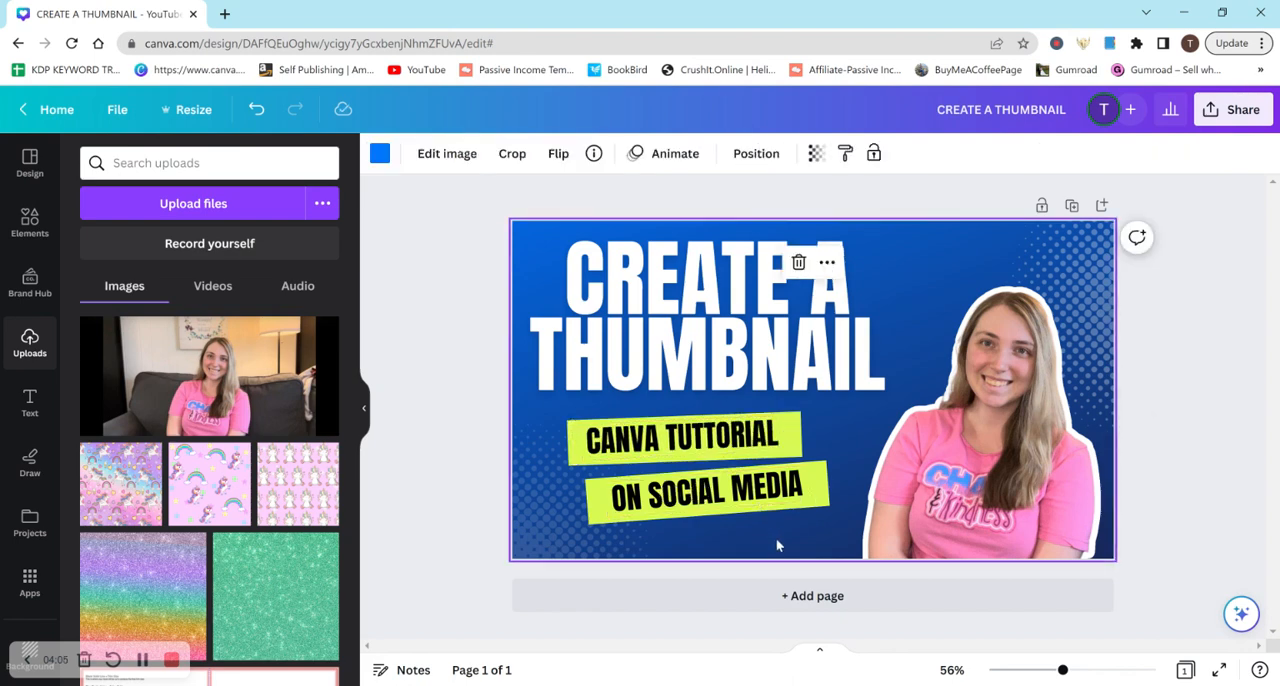
pyautogui.moveTo(776, 538); pyautogui.dragTo(760, 505)
pyautogui.press('Delete')
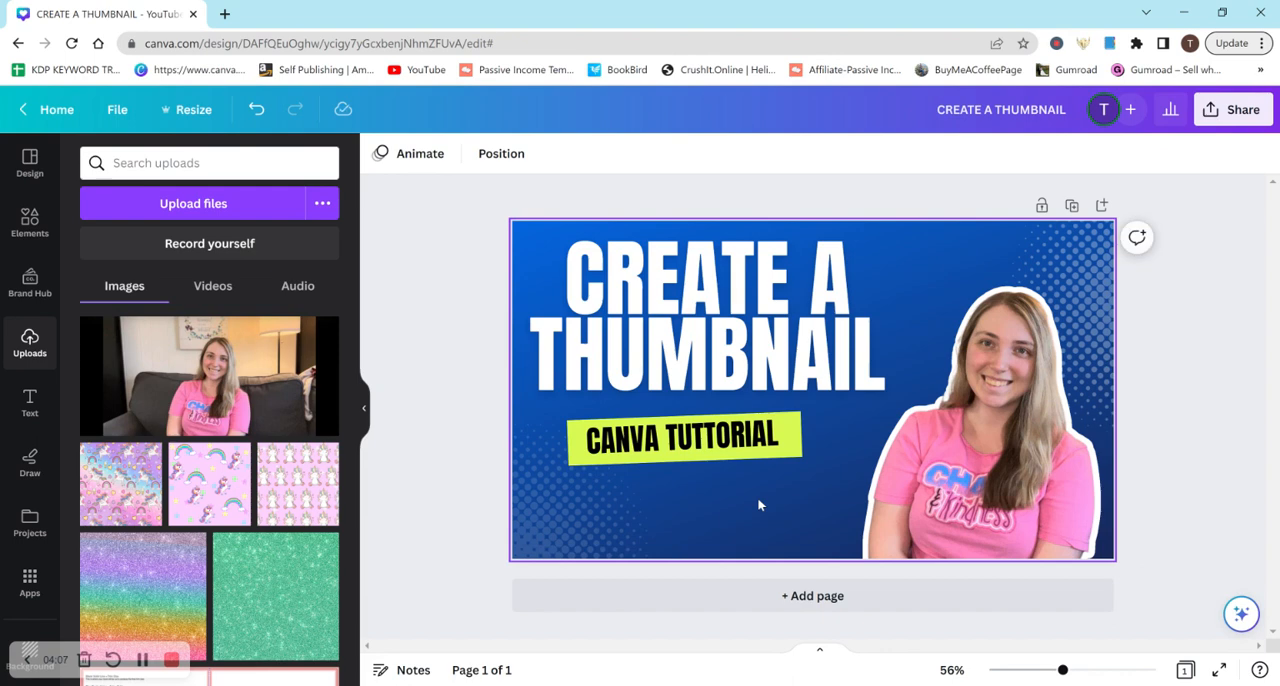
pyautogui.moveTo(709, 447); pyautogui.dragTo(729, 474)
# Enlarge the CREATE A THUMBNAIL heading to font size 148 and align it with the thumbnail's left edge
pyautogui.click(888, 403)
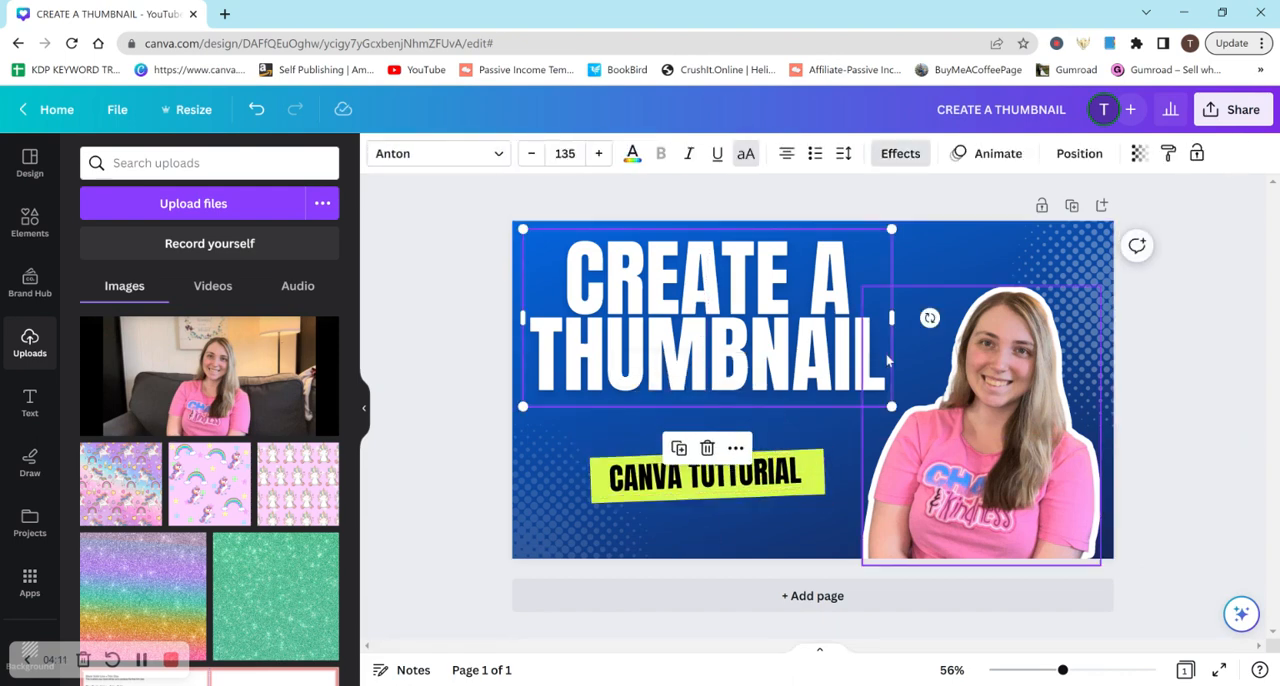
pyautogui.moveTo(892, 407); pyautogui.dragTo(925, 422)
pyautogui.moveTo(828, 347)
pyautogui.mouseDown()
pyautogui.moveTo(812, 356)
pyautogui.moveTo(818, 341)
pyautogui.mouseUp()
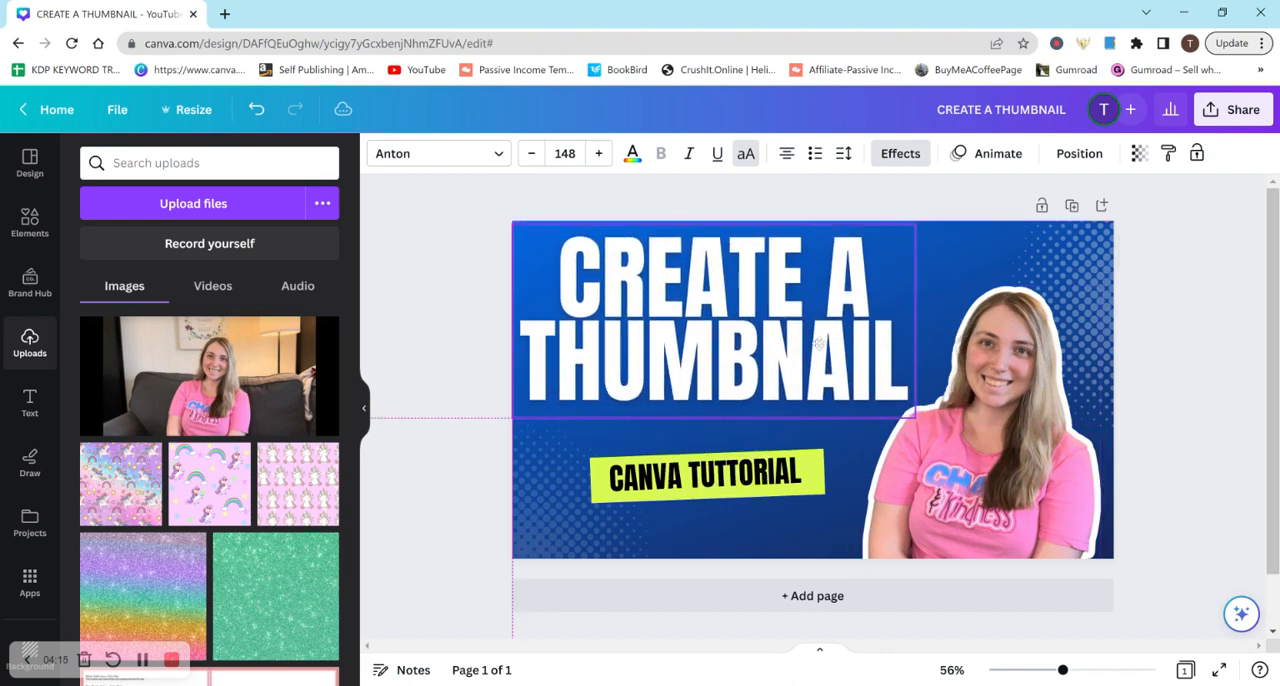
pyautogui.click(1147, 358)
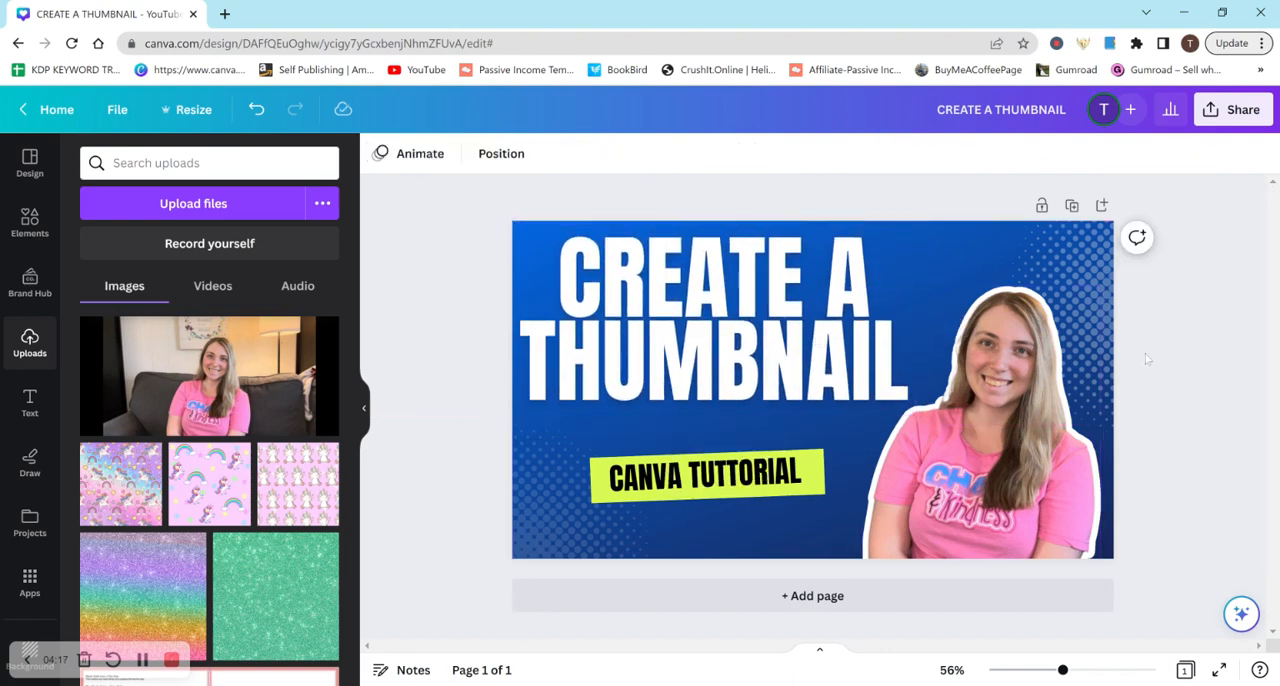
# Undo the accidental shift of the banner text and correct its spelling to CANVA TUTORIAL
pyautogui.click(727, 480)
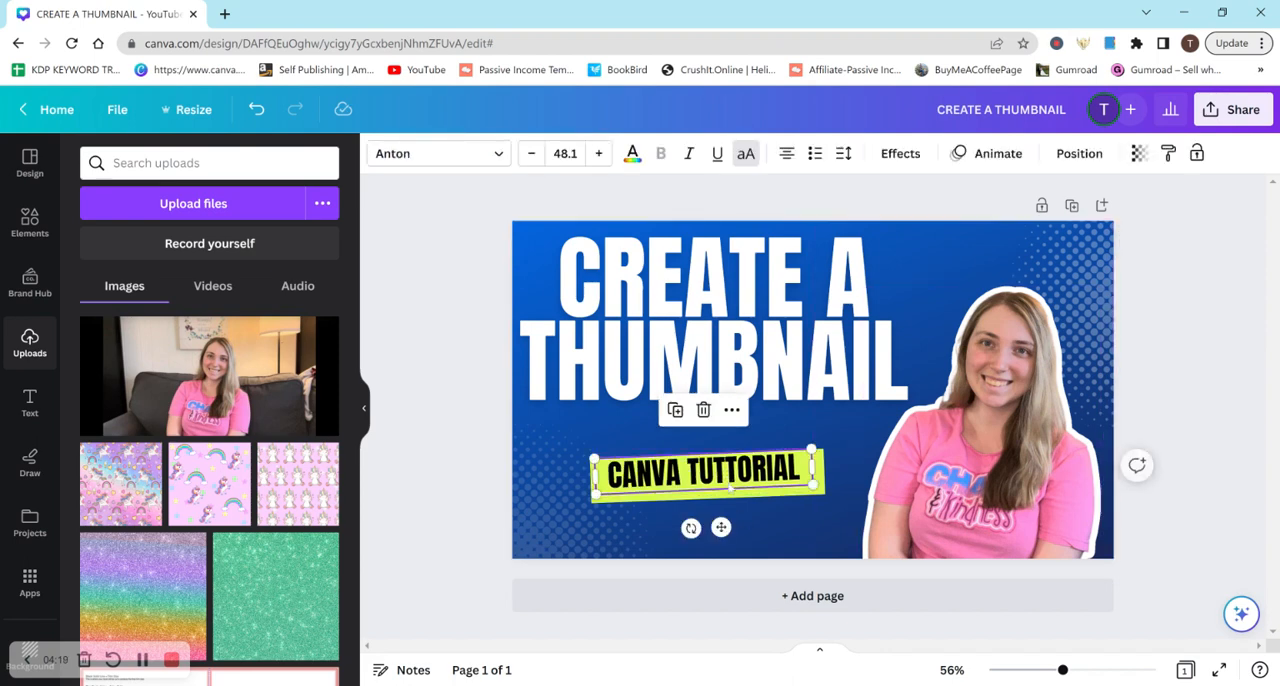
pyautogui.hotkey('ctrl', 'z')
pyautogui.click(730, 489)
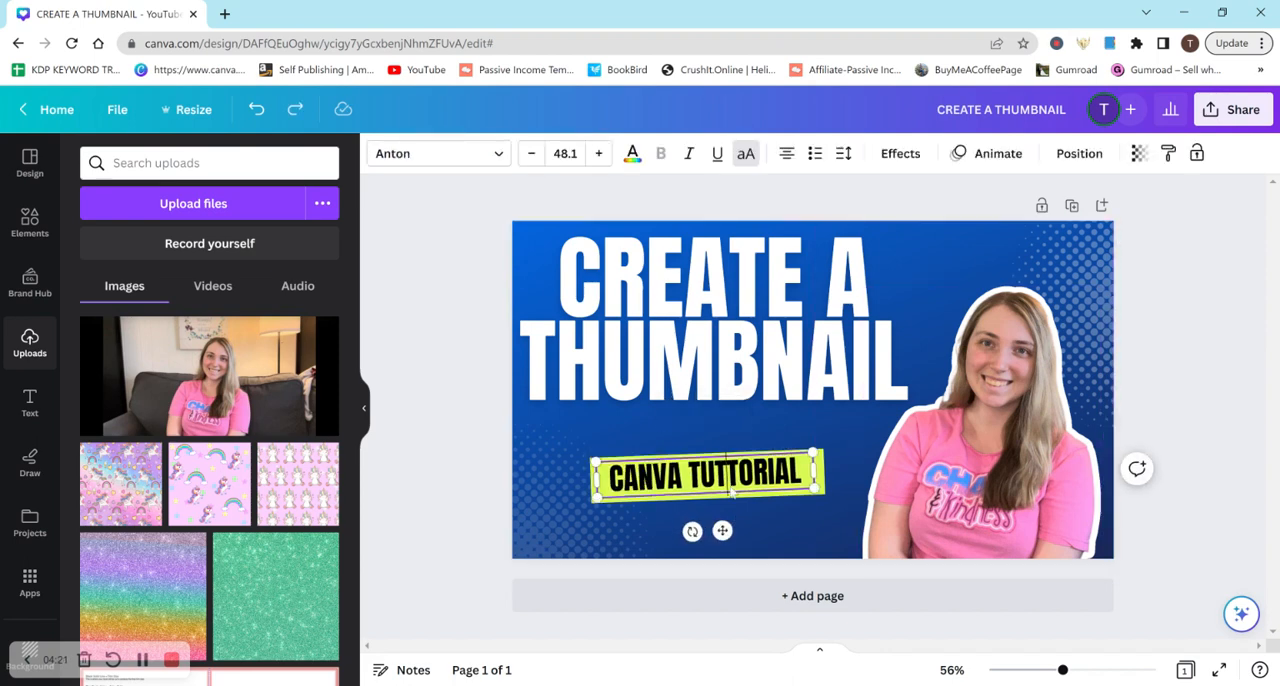
pyautogui.press('BackSpace')
pyautogui.click(762, 505)
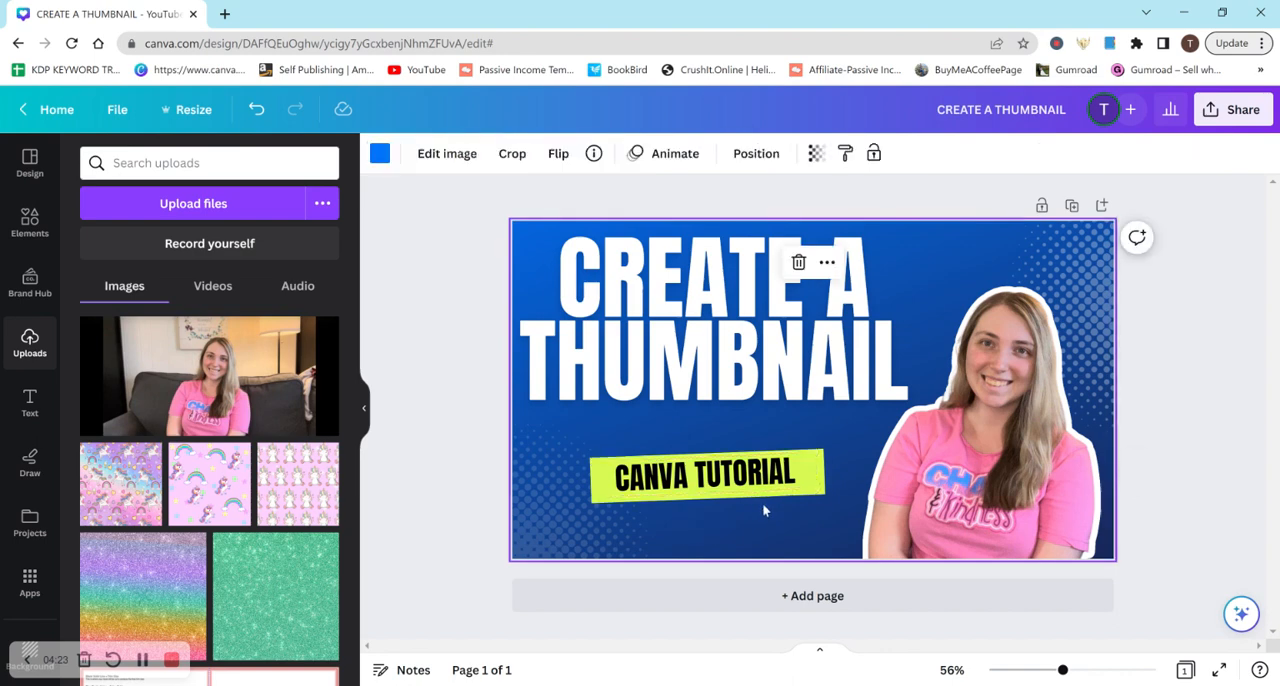
# Select the CANVA TUTORIAL text together with its green banner and group them
pyautogui.moveTo(763, 508); pyautogui.dragTo(756, 482)
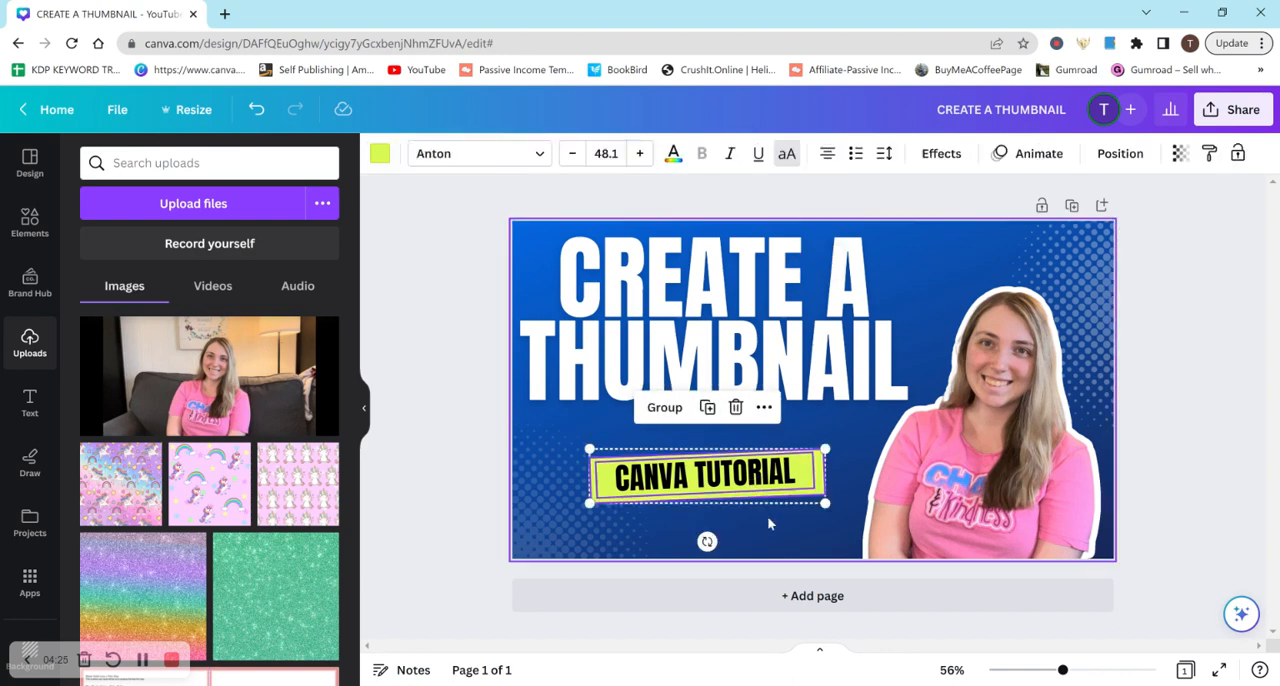
pyautogui.hotkey('ctrl', 'g')
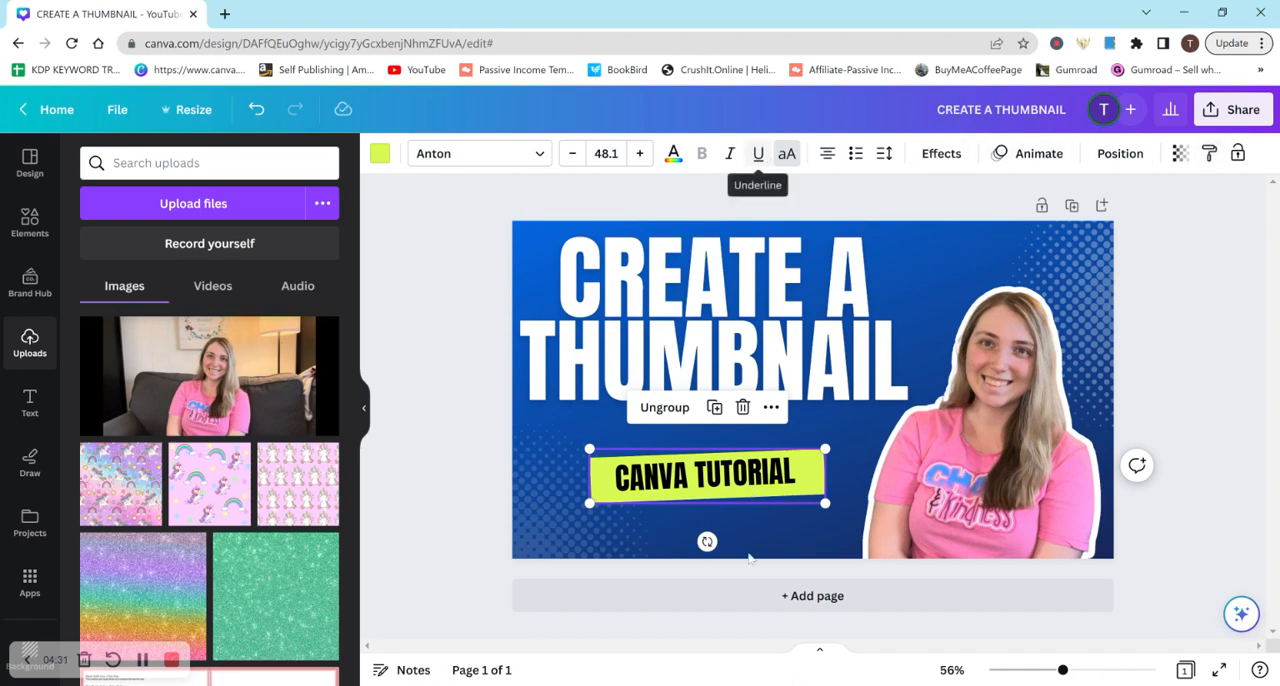
pyautogui.click(779, 520)
# Try aligning the CANVA TUTORIAL group to the middle of the page, and undo that alignment
pyautogui.click(762, 479)
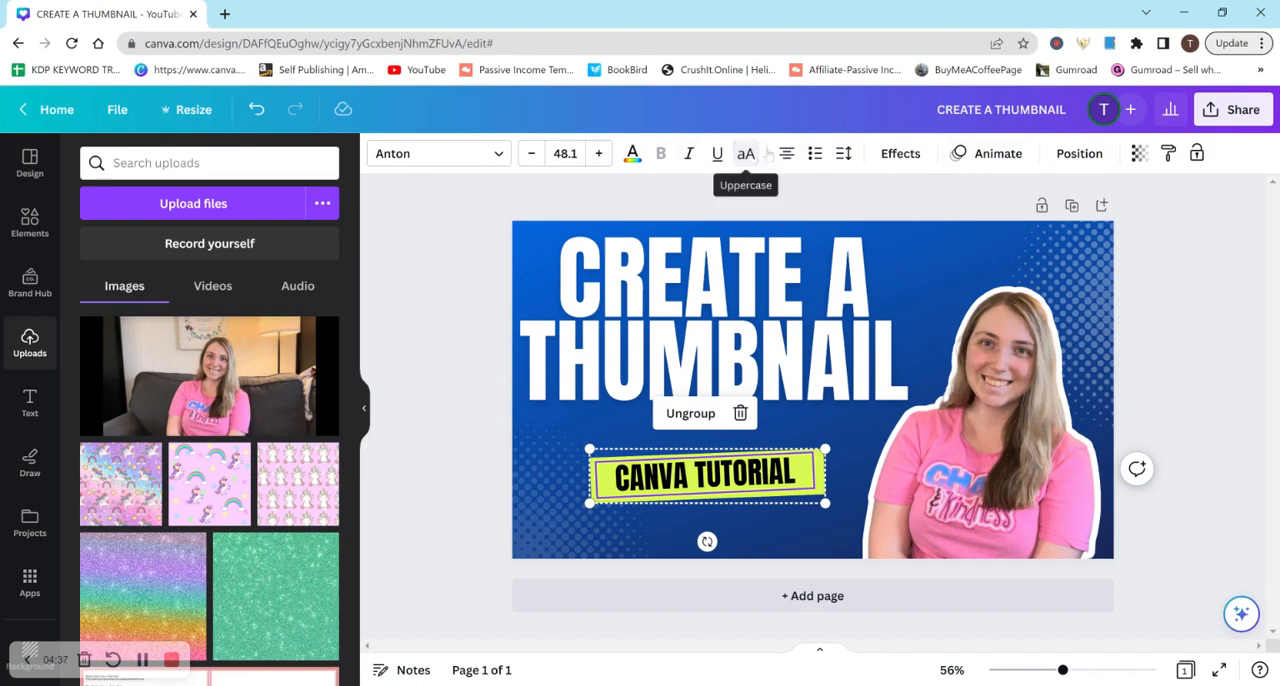
pyautogui.click(1066, 152)
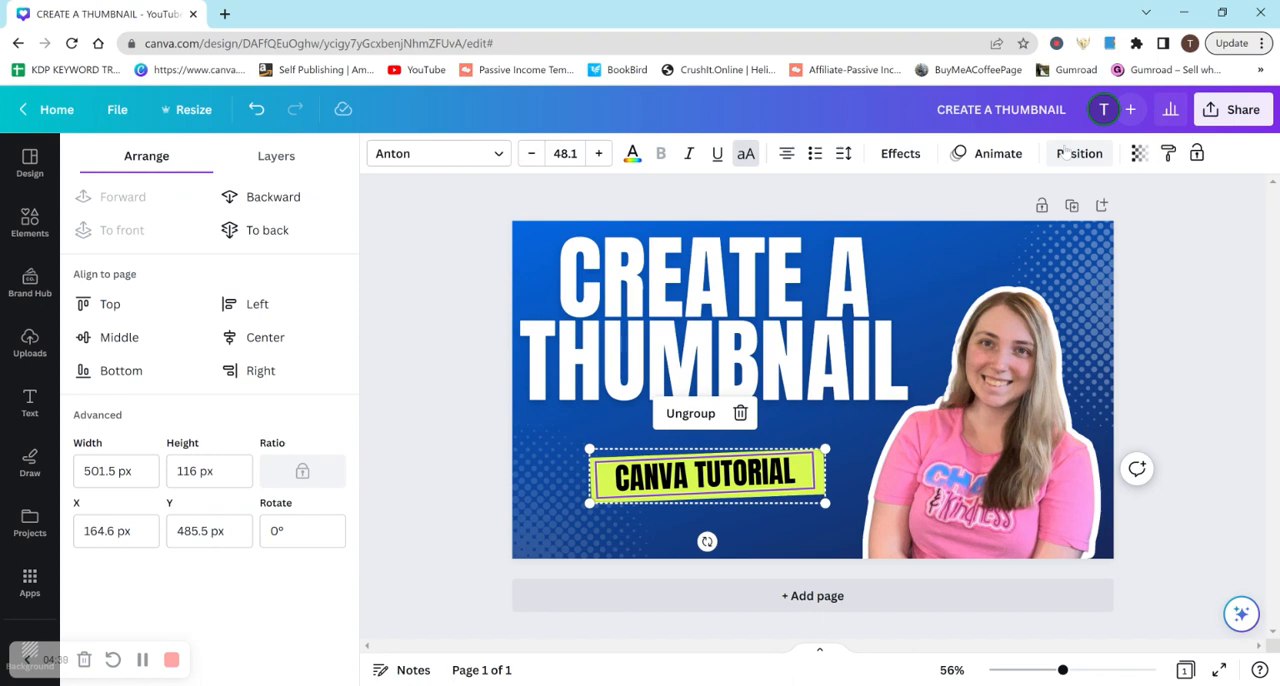
pyautogui.click(1066, 151)
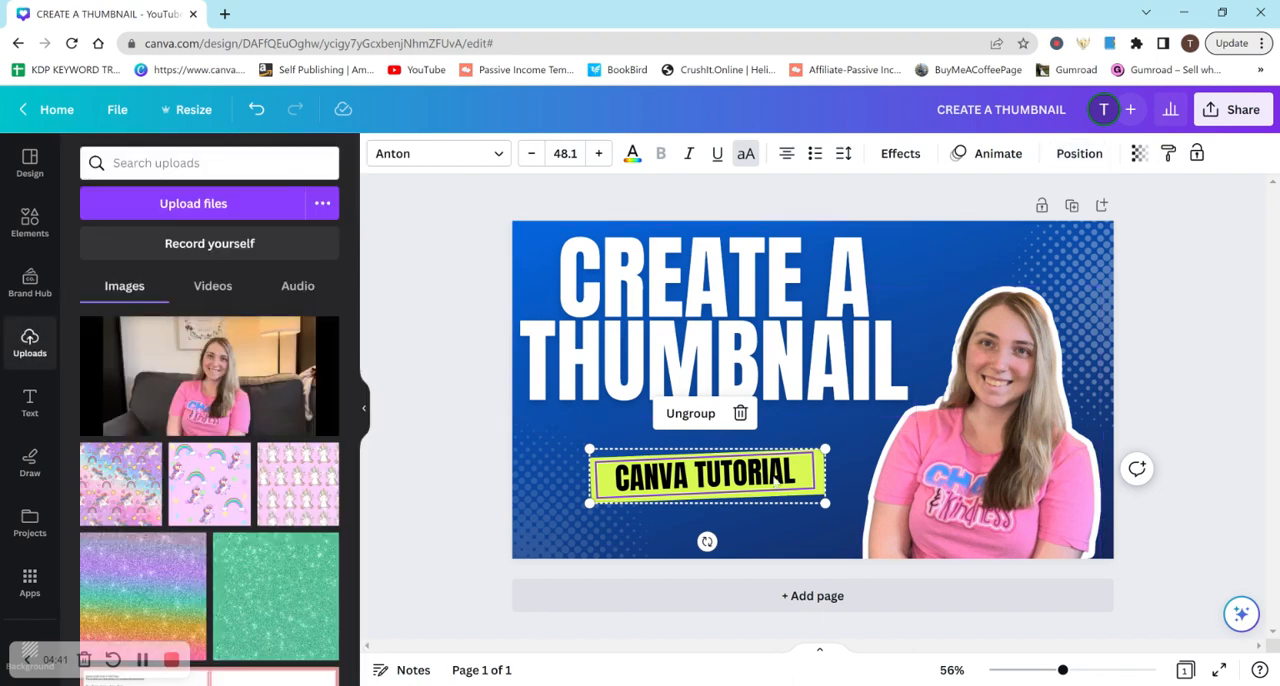
pyautogui.click(1085, 153)
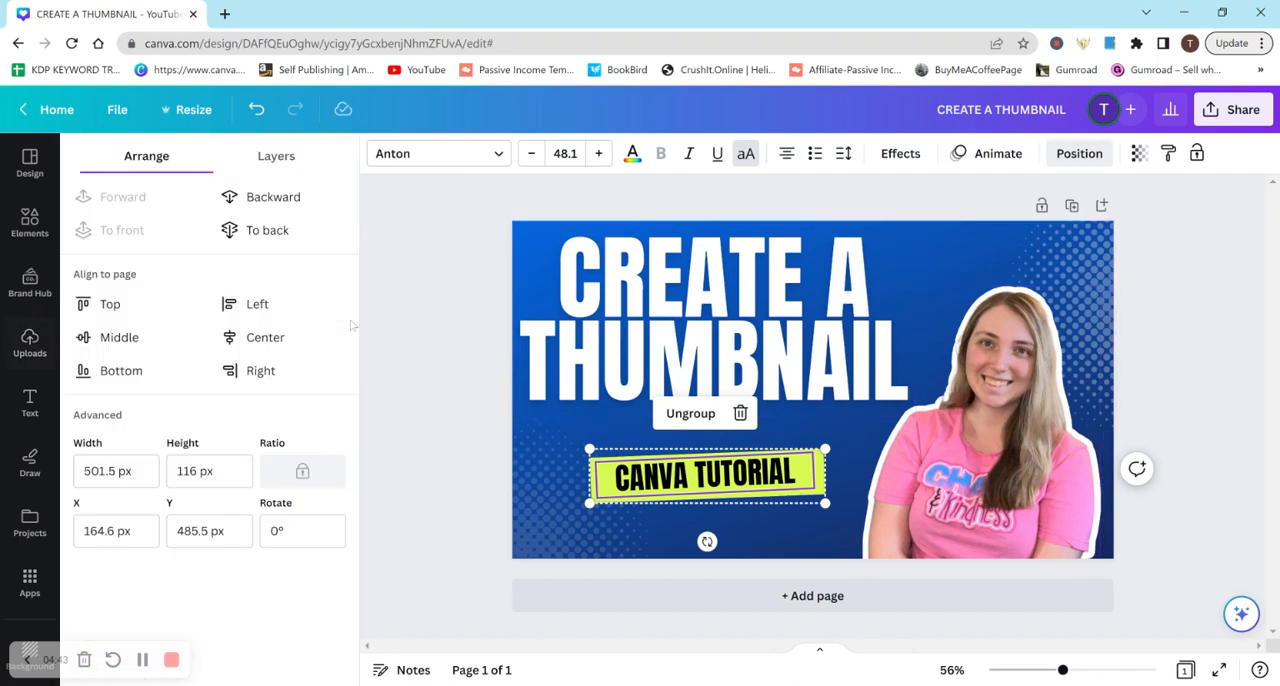
pyautogui.click(176, 337)
pyautogui.click(791, 490)
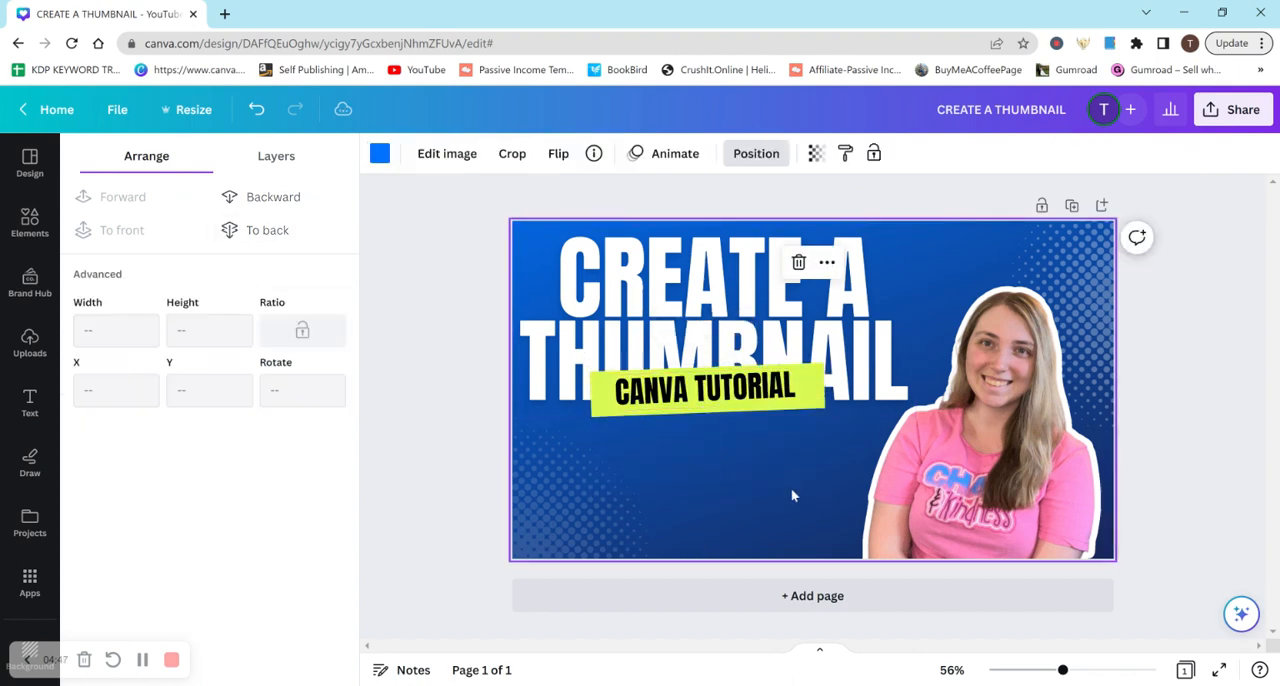
pyautogui.hotkey('ctrl', 'z')
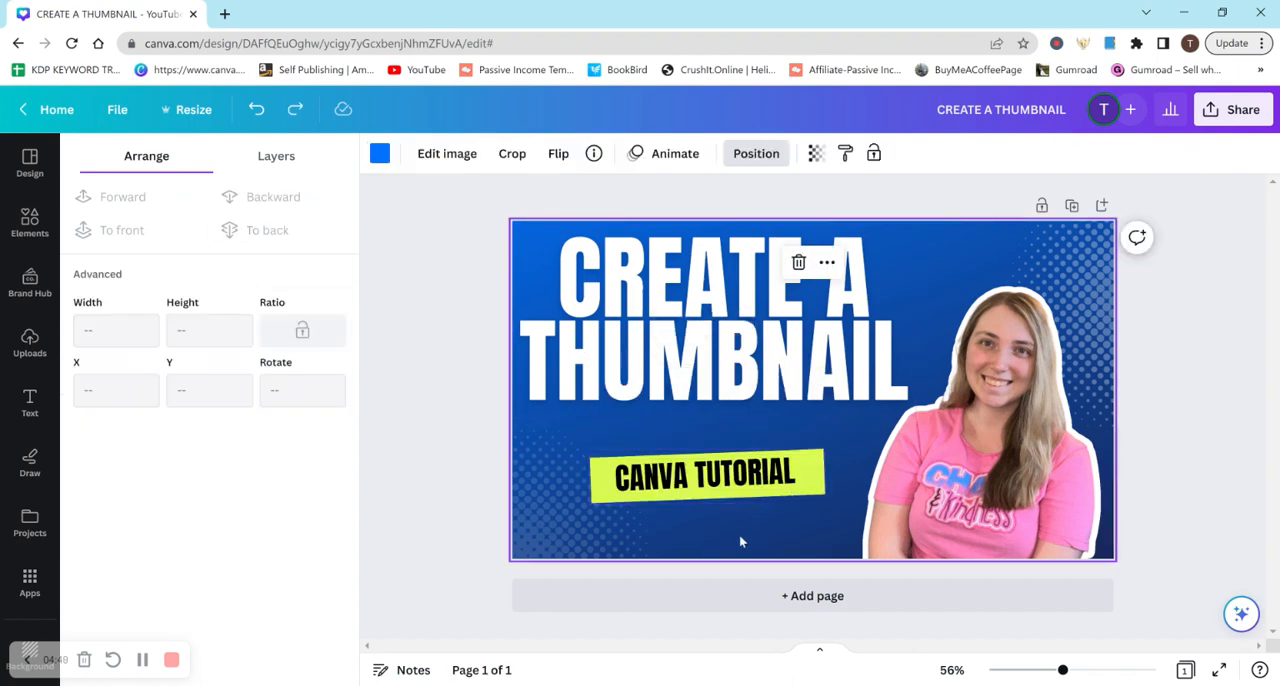
pyautogui.click(684, 476)
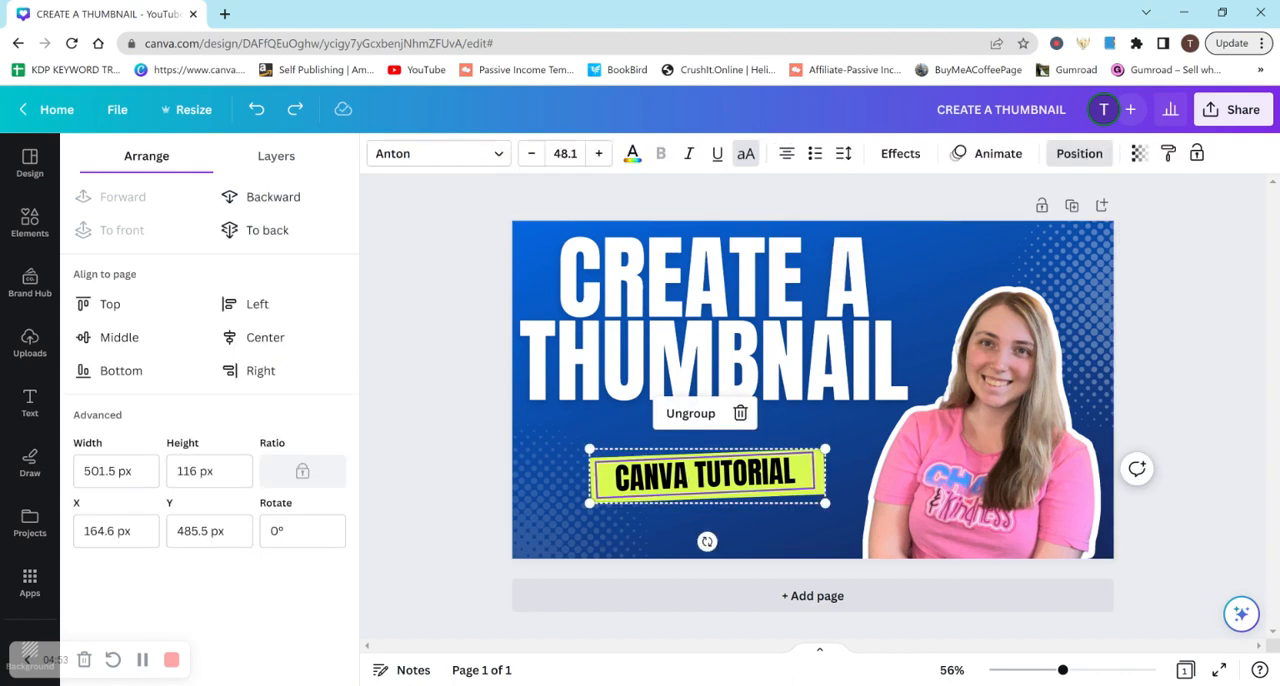
pyautogui.click(752, 527)
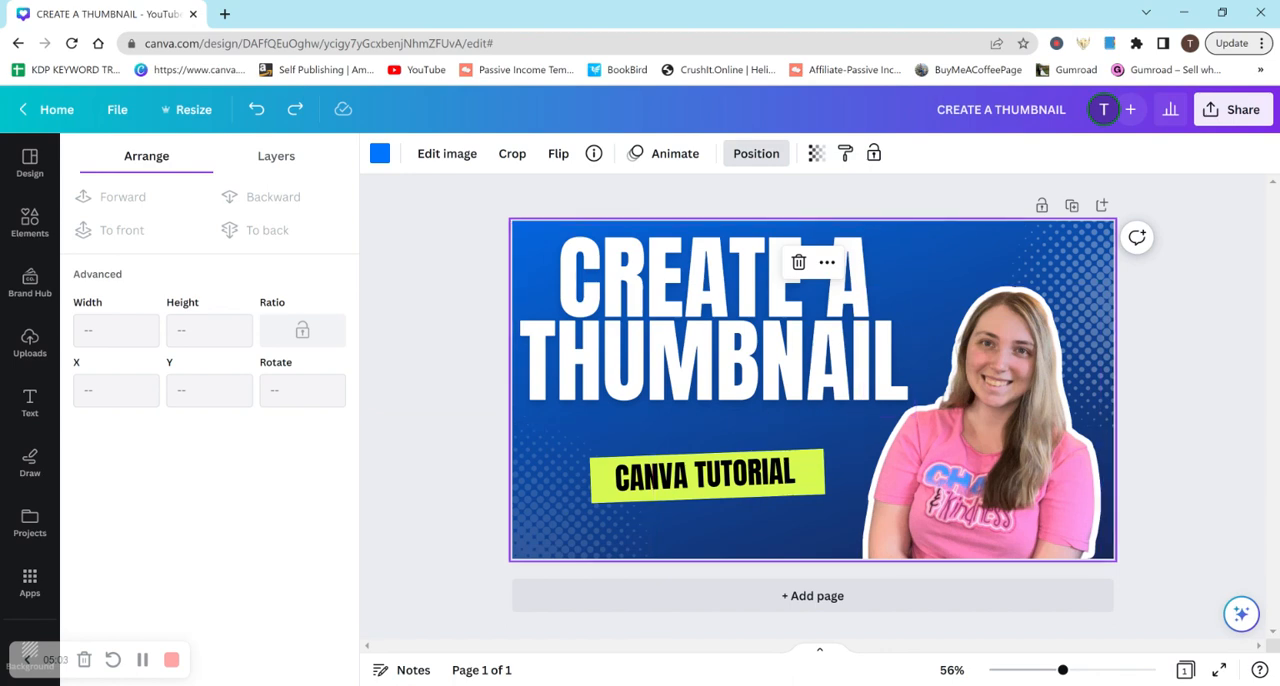
# Add a second page, delete its blue background and fill the page with the light turquoise default color
pyautogui.click(815, 598)
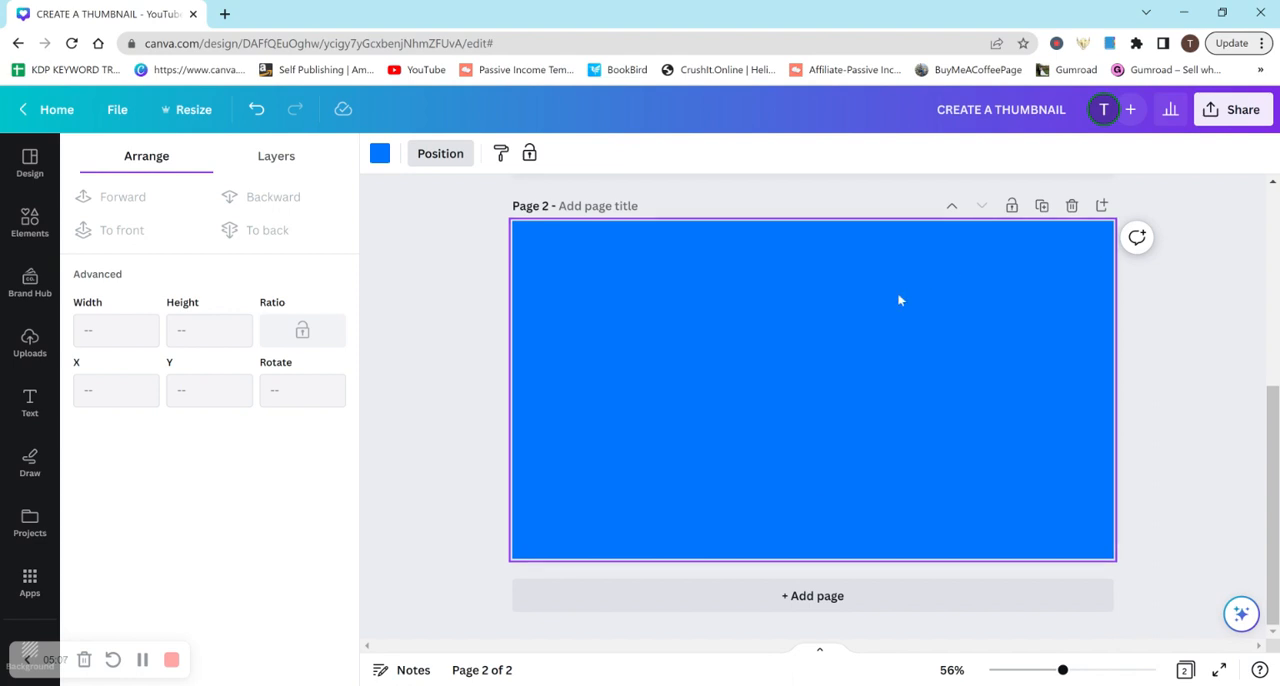
pyautogui.press('Delete')
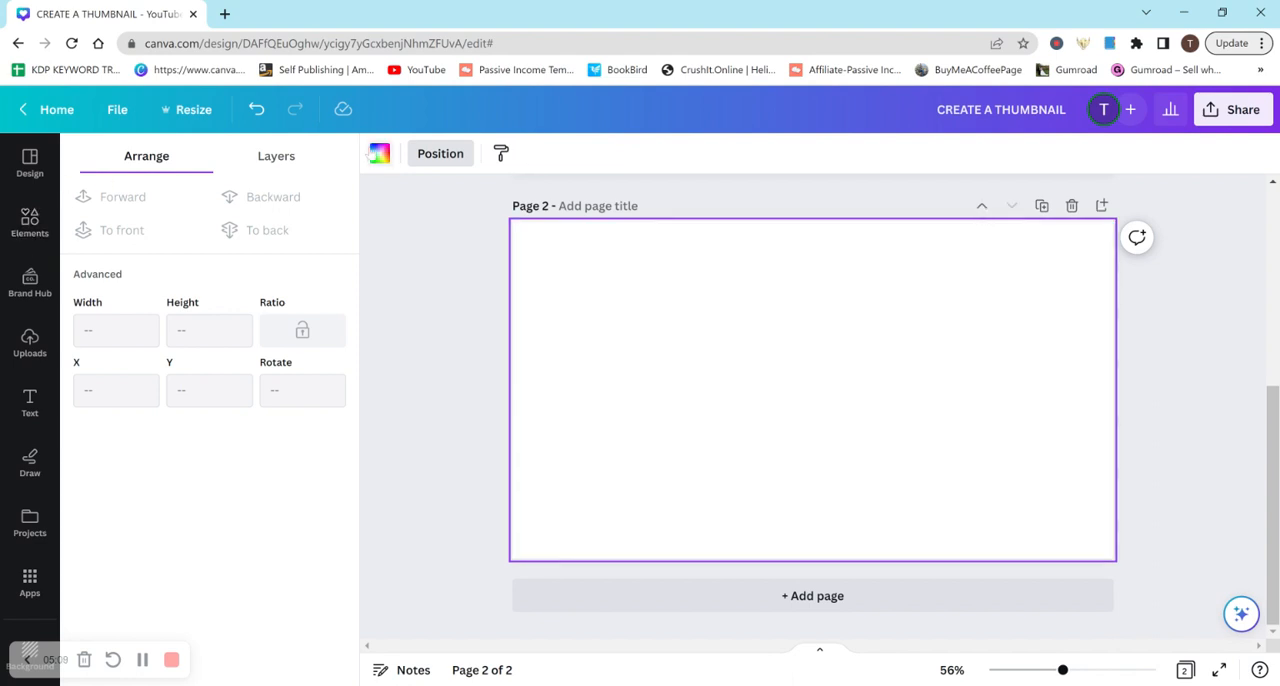
pyautogui.click(378, 153)
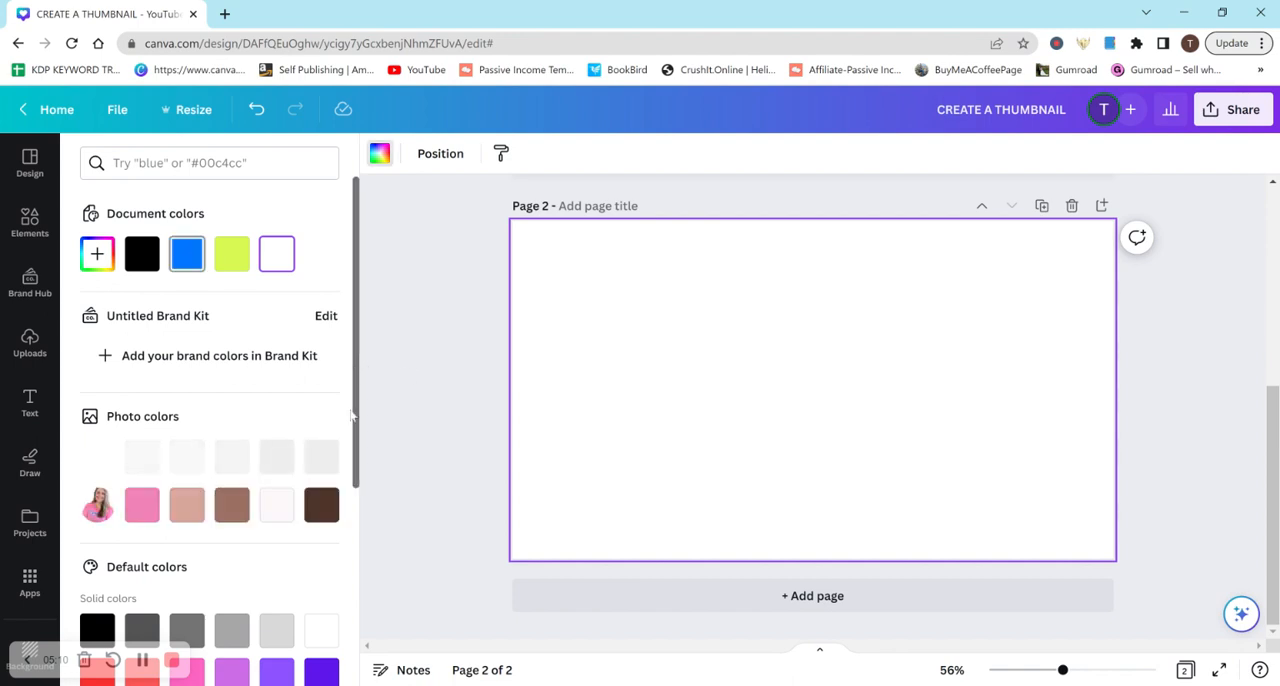
pyautogui.scroll(-2, 320, 480)
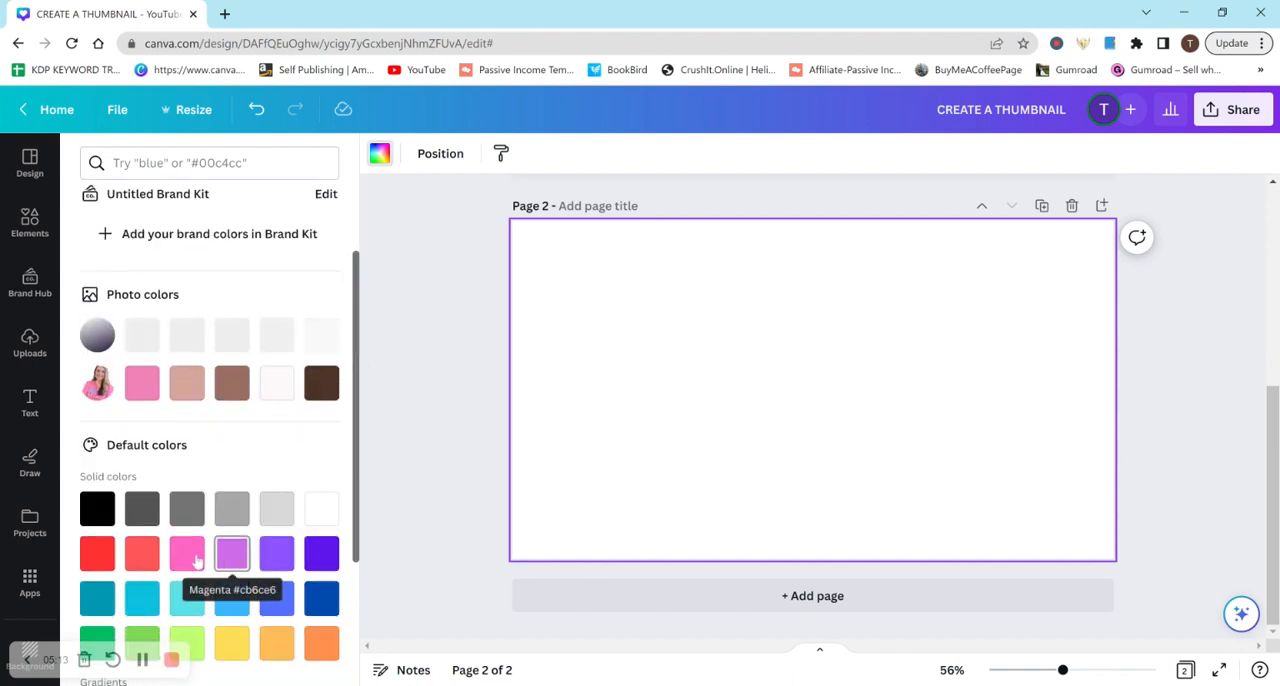
pyautogui.click(189, 605)
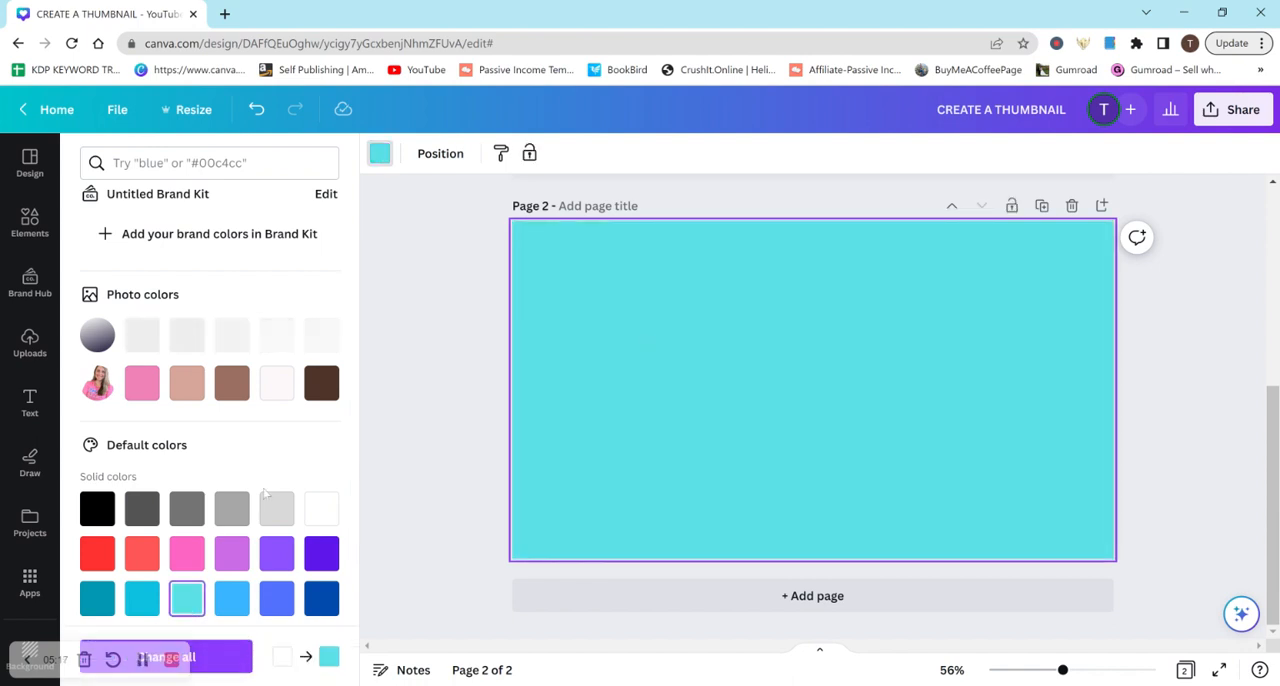
# Add a heading reading CREATE A THUMBNAIL to page 2, with THUMBNAIL on its own second line
pyautogui.click(30, 403)
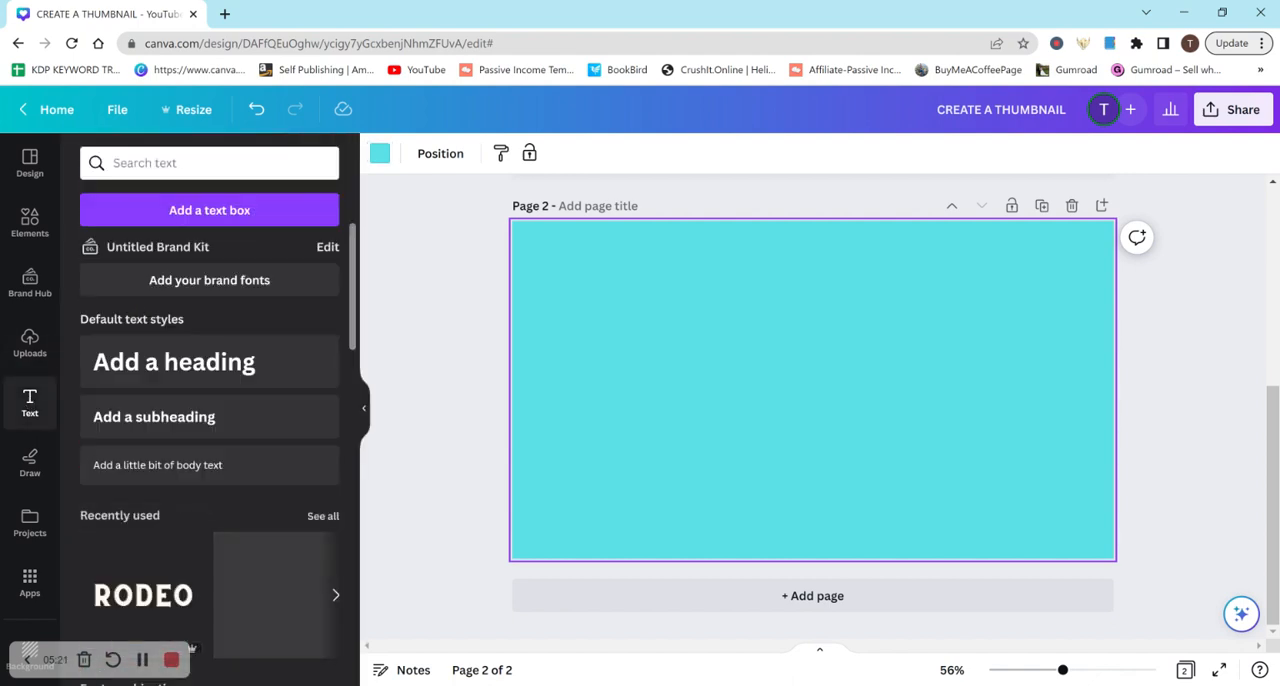
pyautogui.moveTo(352, 262)
pyautogui.mouseDown()
pyautogui.moveTo(337, 432)
pyautogui.moveTo(339, 248)
pyautogui.mouseUp()
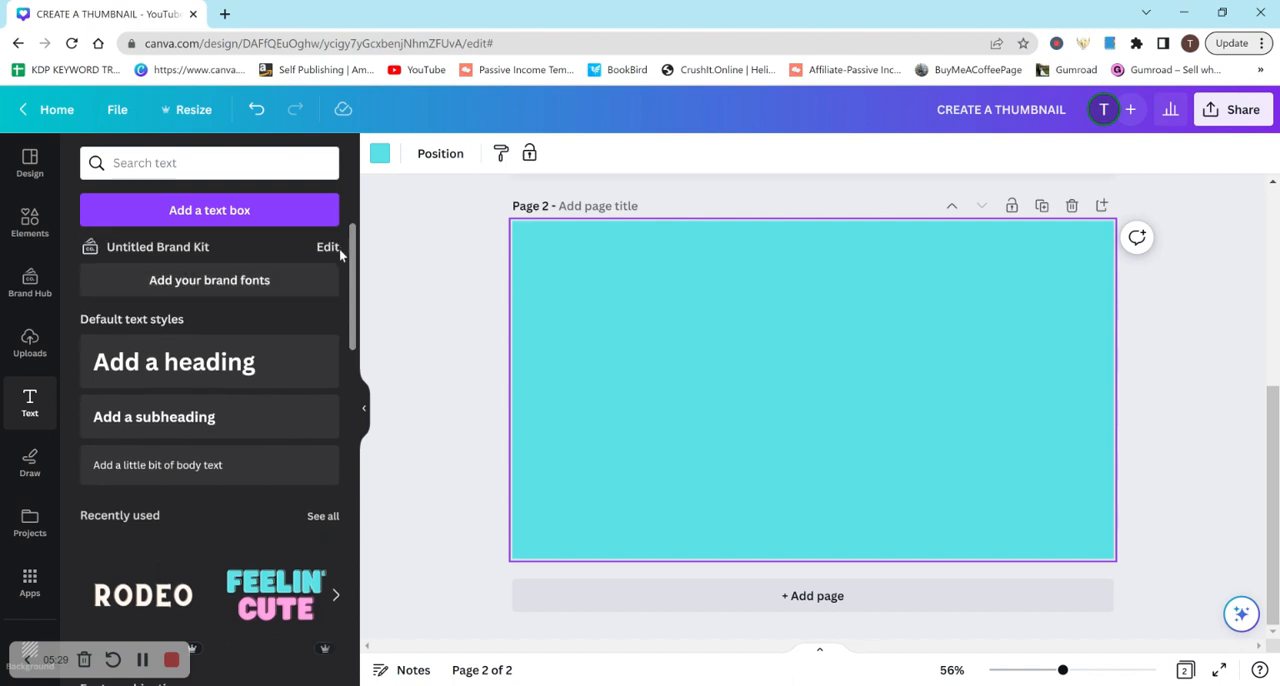
pyautogui.click(256, 372)
pyautogui.write('CRE')
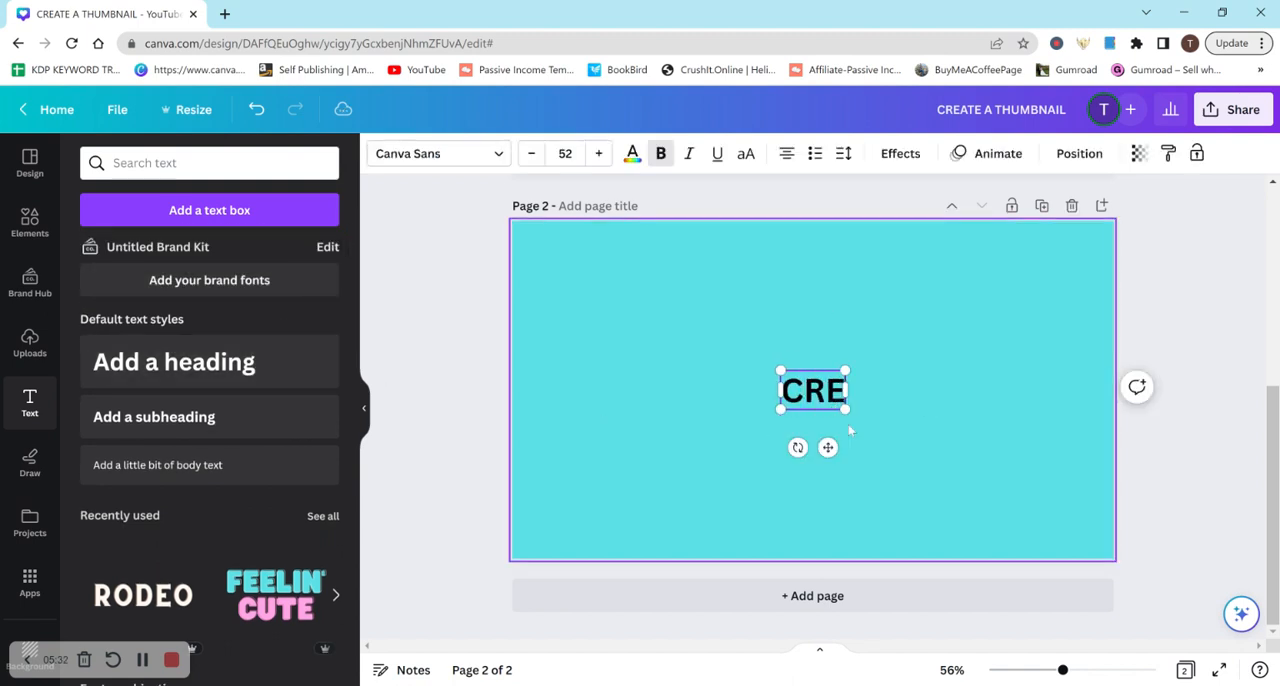
pyautogui.write('ATE A THUMBNAIL')
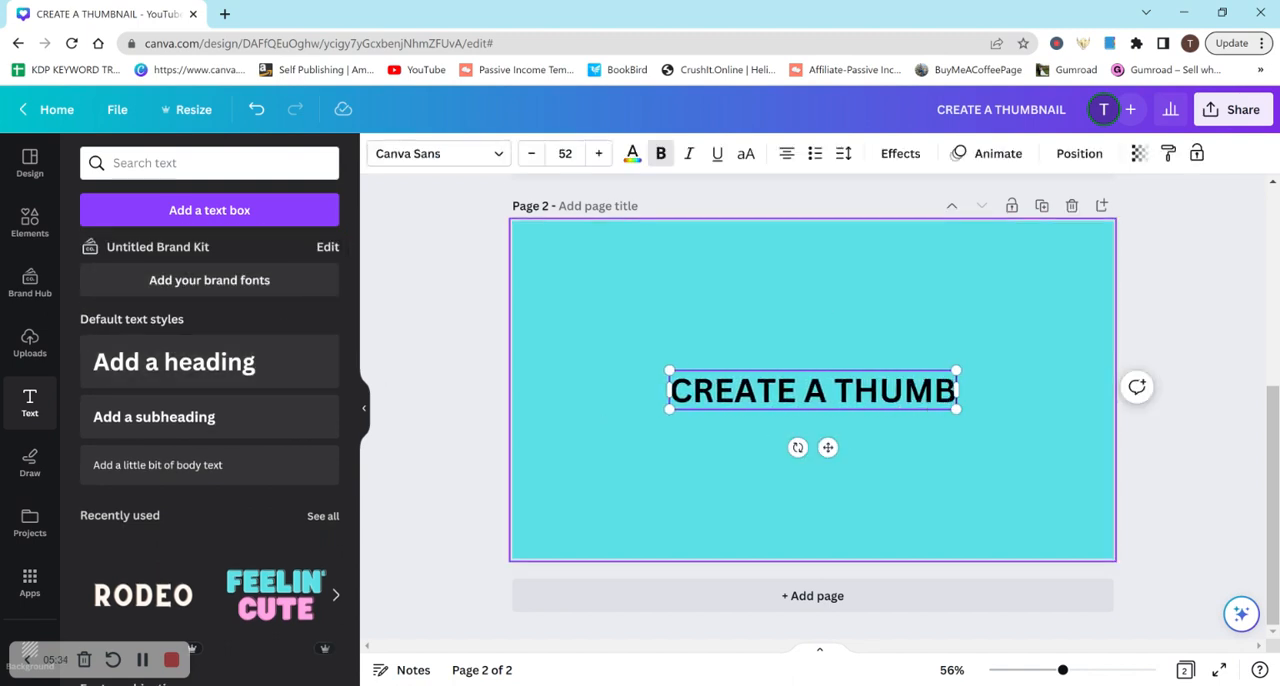
pyautogui.click(945, 472)
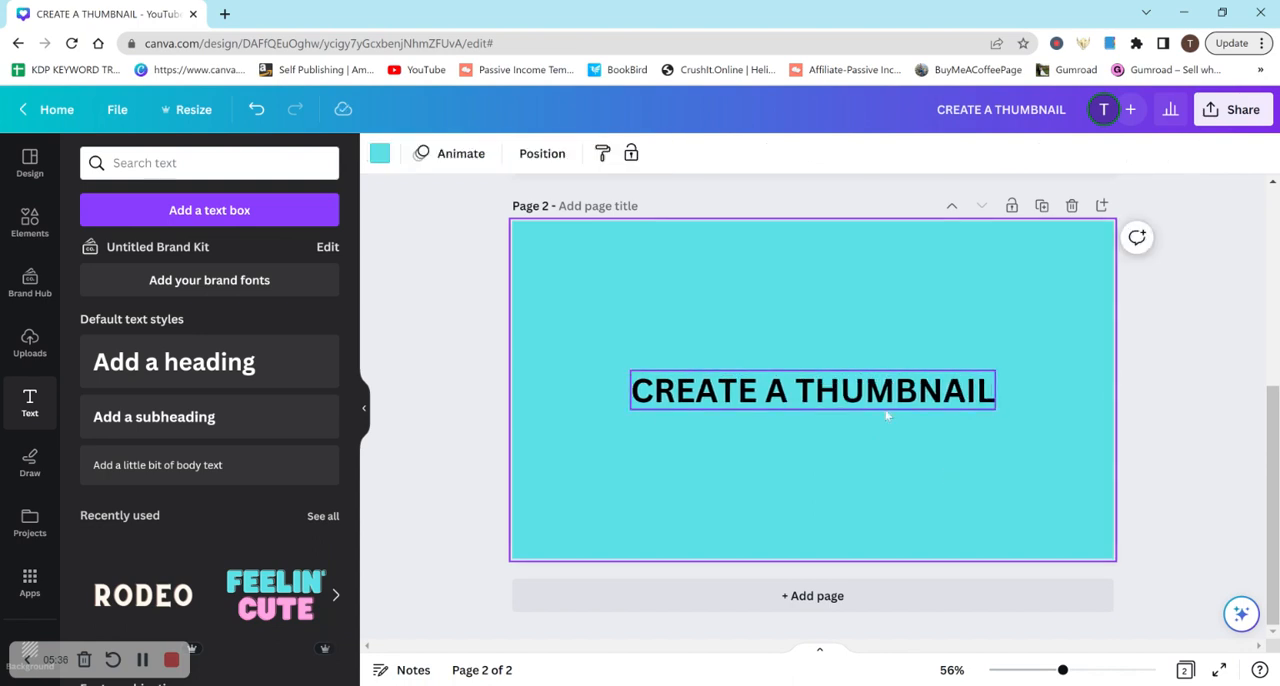
pyautogui.click(800, 405)
pyautogui.click(800, 405)
pyautogui.press('Return')
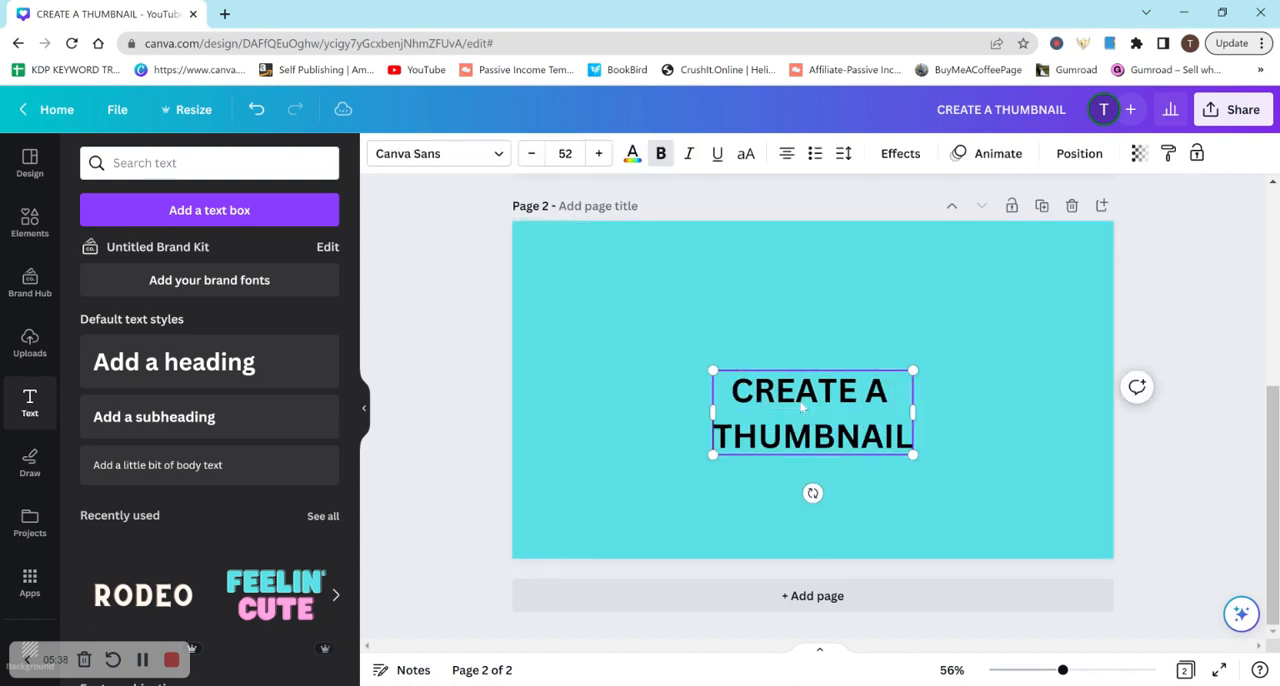
pyautogui.click(994, 392)
# Enlarge the page 2 heading to about font size 98.9 and place it near the page's upper left
pyautogui.moveTo(1274, 473); pyautogui.dragTo(1272, 394)
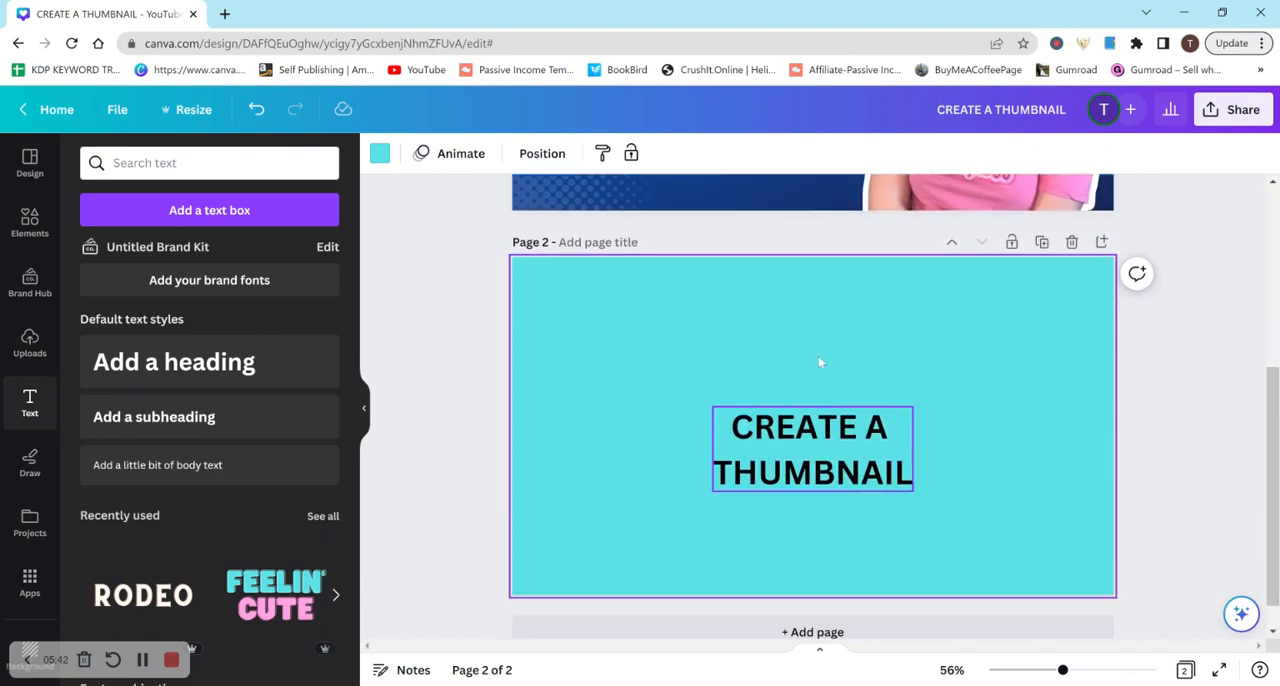
pyautogui.moveTo(800, 472); pyautogui.dragTo(779, 355)
pyautogui.moveTo(891, 372); pyautogui.dragTo(1040, 530)
pyautogui.moveTo(978, 395); pyautogui.dragTo(851, 390)
# Try Canva Student Font and Sigher on the page 2 heading, and settle on League Spartan
pyautogui.click(487, 158)
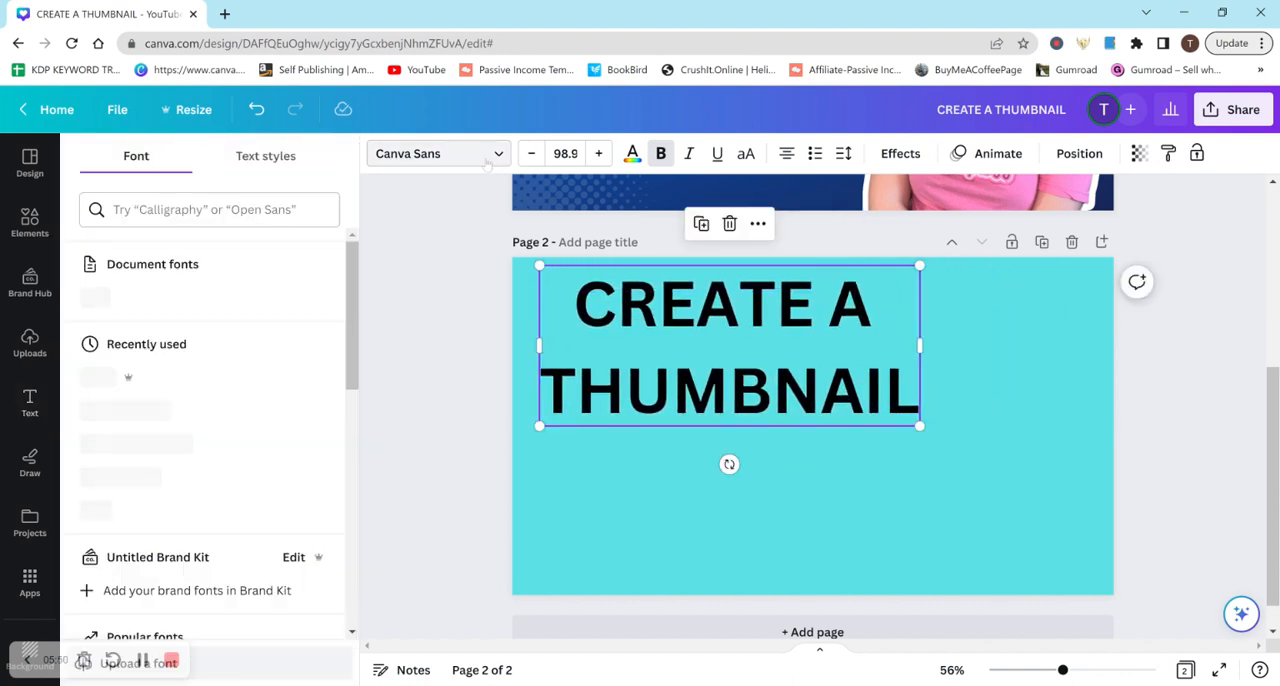
pyautogui.moveTo(352, 285); pyautogui.dragTo(341, 362)
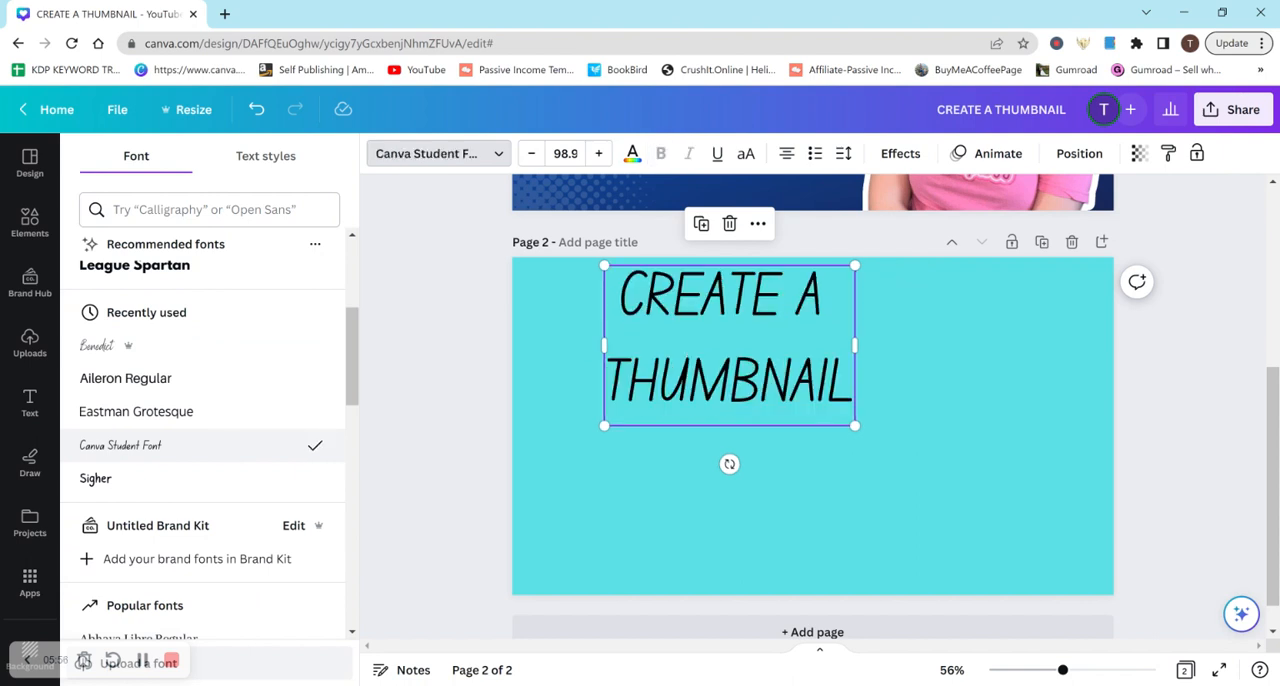
pyautogui.click(220, 487)
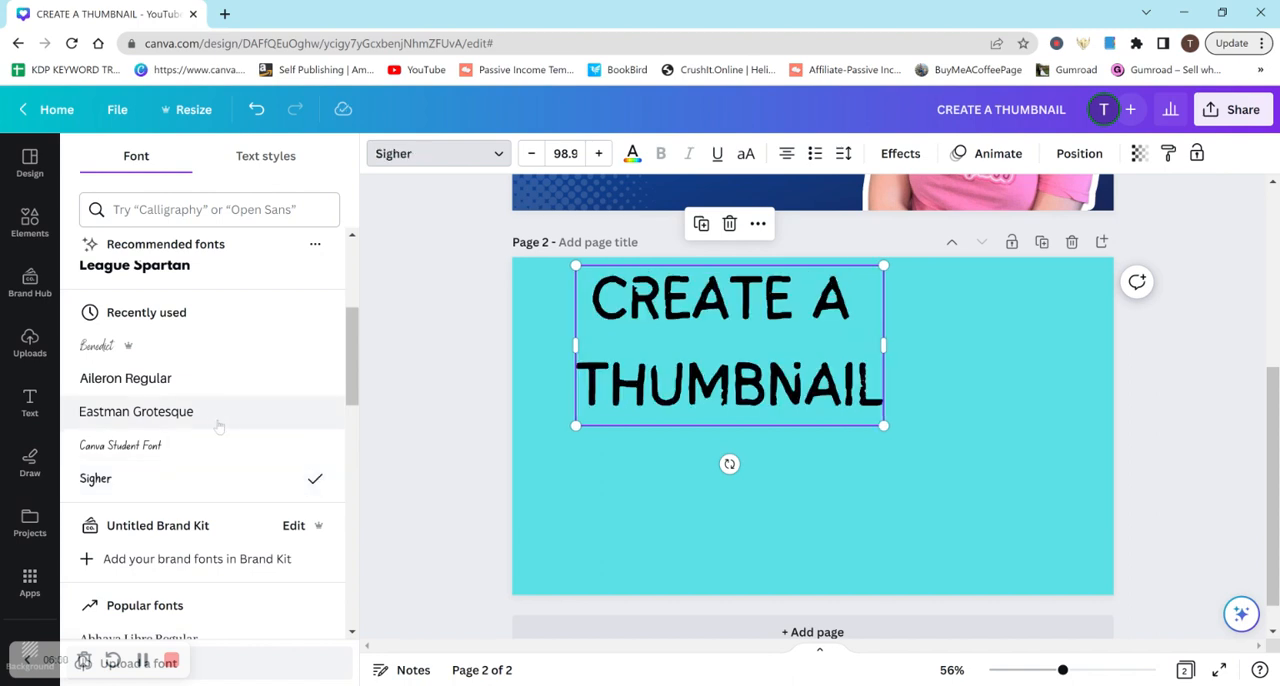
pyautogui.scroll(1, 285, 321)
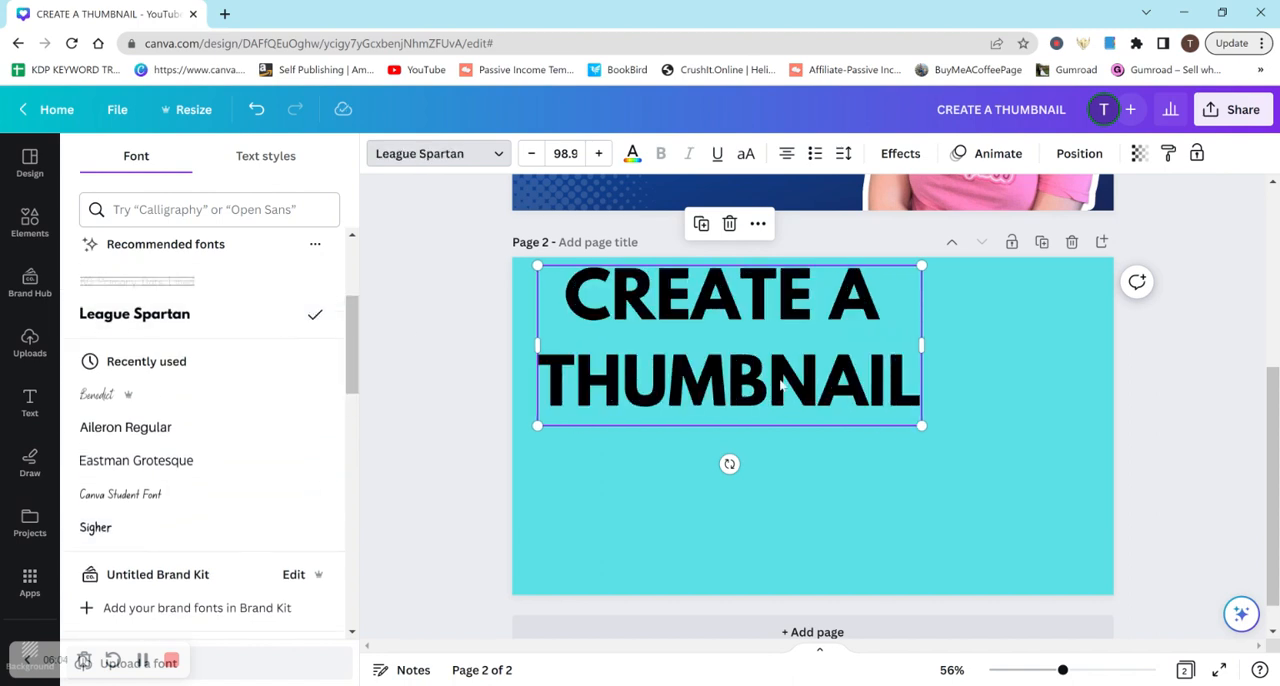
pyautogui.click(828, 445)
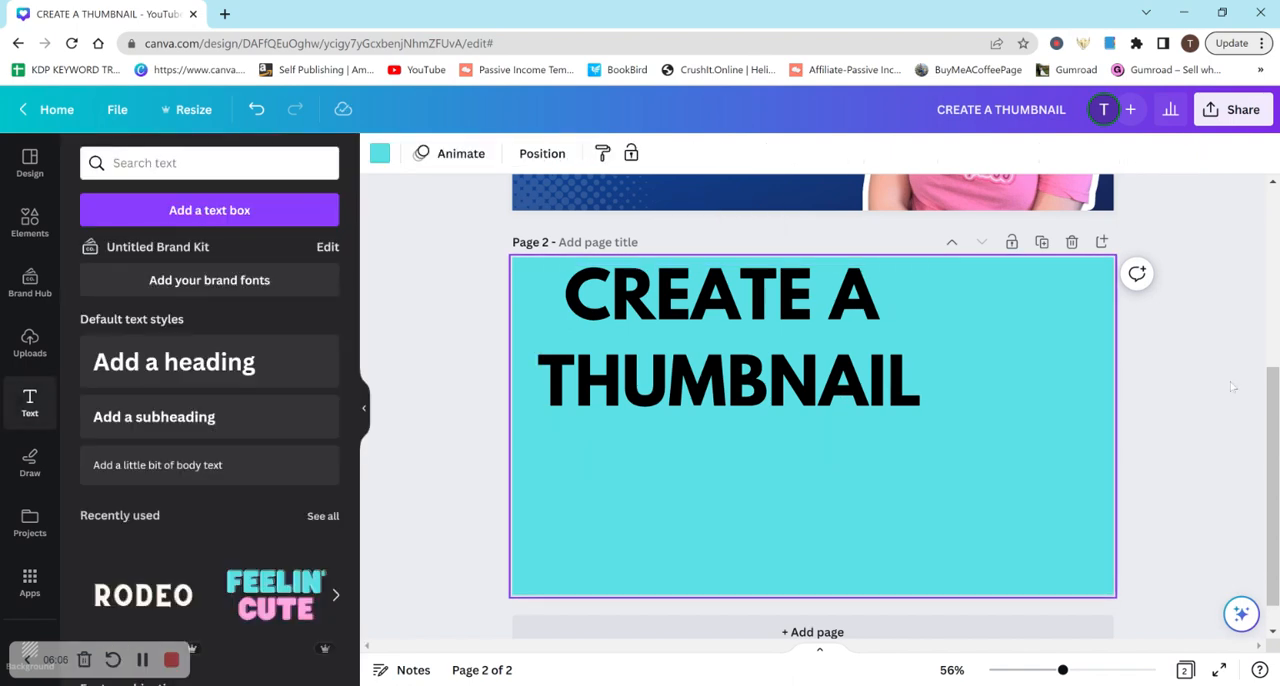
# Check the first page's heading for comparison, and move the page 2 heading toward the middle of its page
pyautogui.moveTo(1275, 415); pyautogui.dragTo(1261, 284)
pyautogui.click(755, 257)
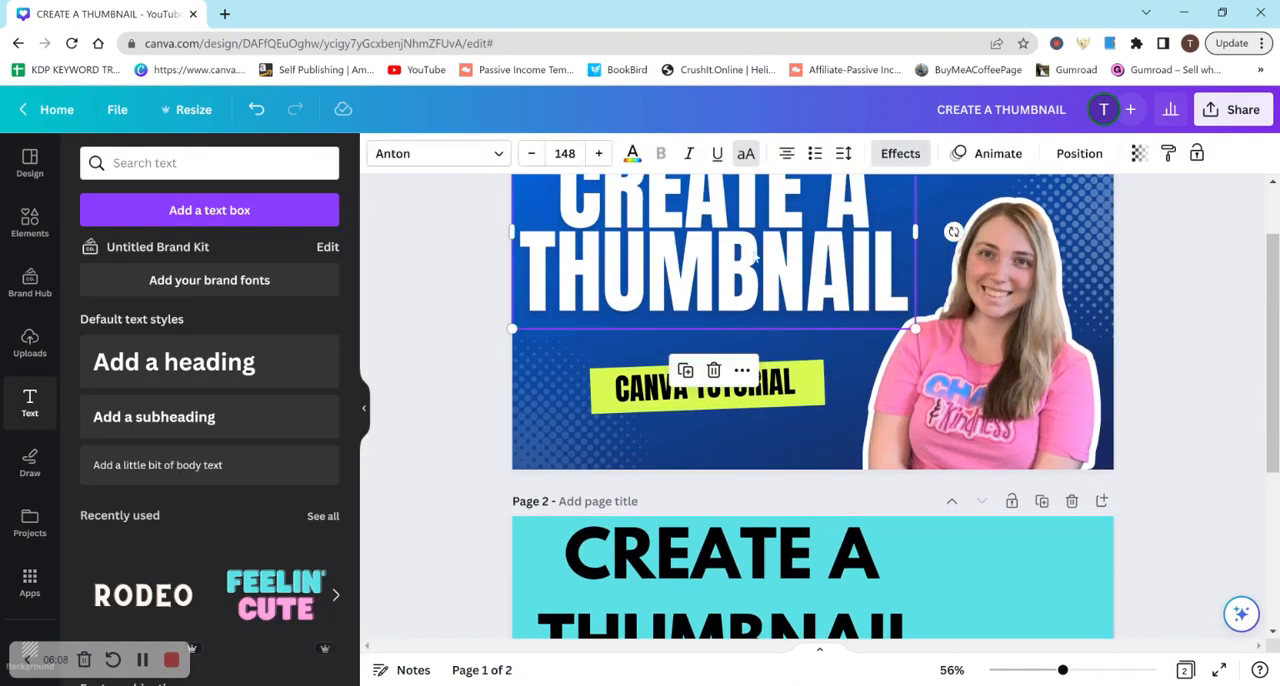
pyautogui.moveTo(1272, 461); pyautogui.dragTo(1273, 585)
pyautogui.click(788, 440)
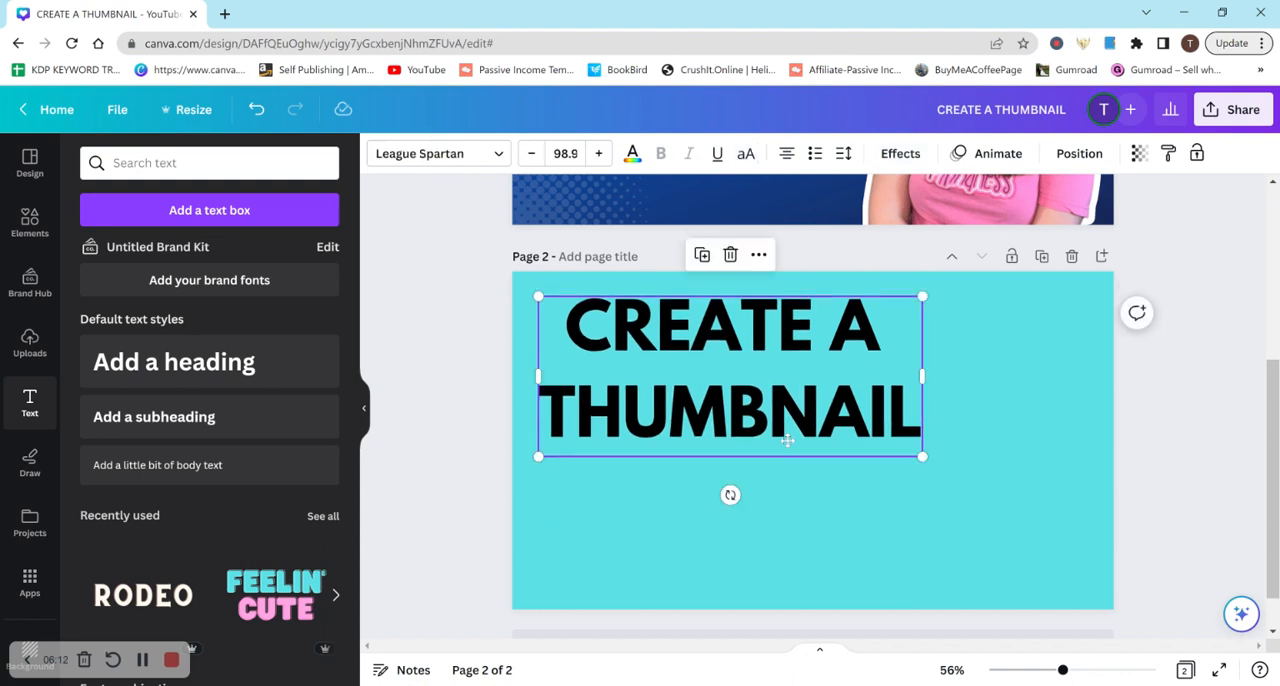
pyautogui.moveTo(791, 435); pyautogui.dragTo(858, 486)
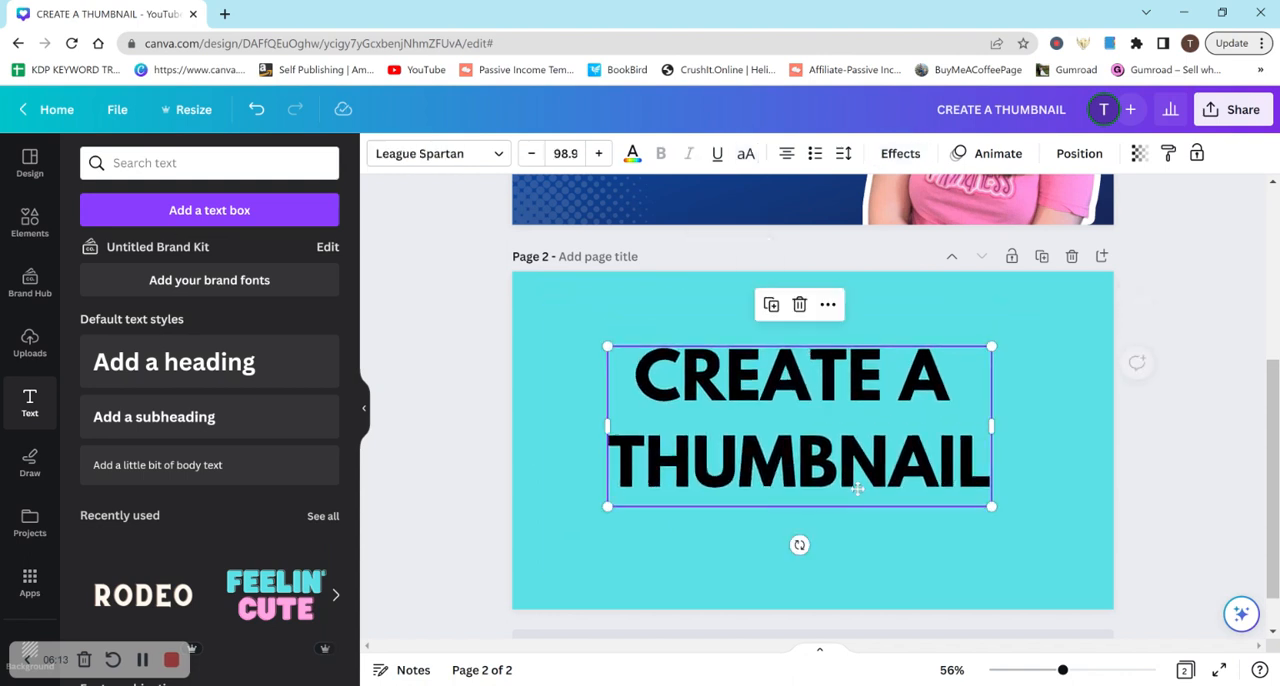
# Search the elements for "comic book" graphics and add the white comic burst with black accent lines to page 2
pyautogui.click(28, 218)
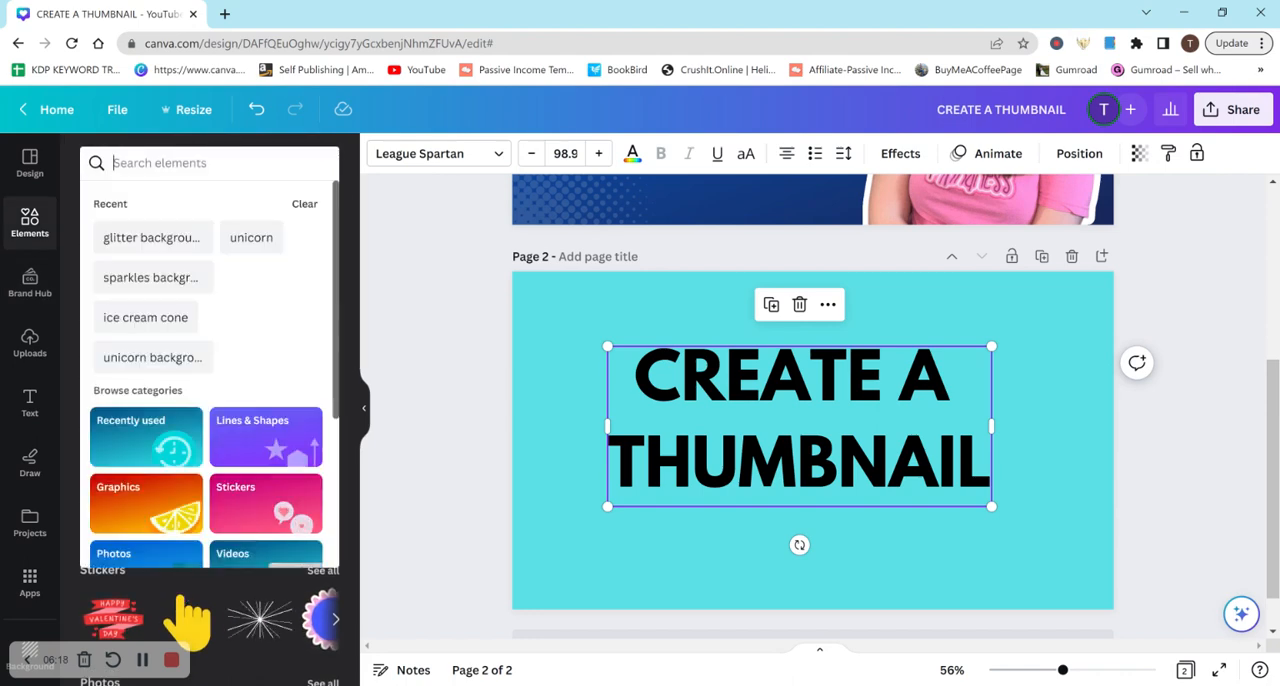
pyautogui.write('comic book')
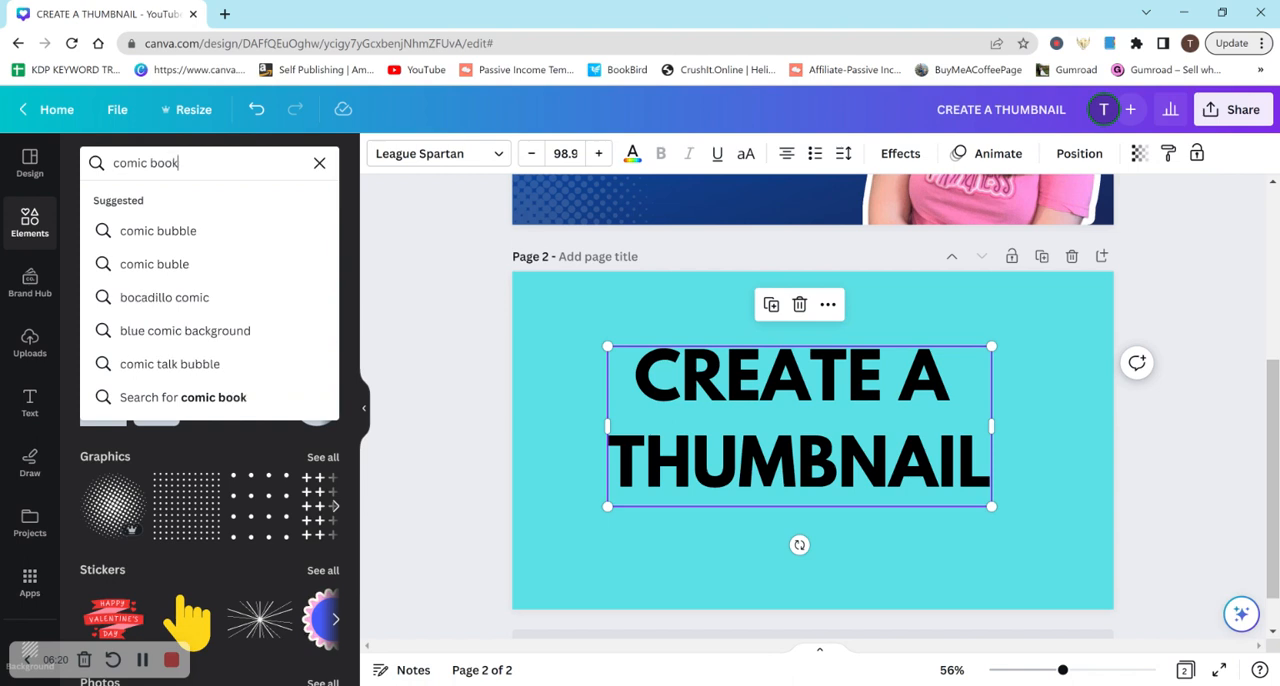
pyautogui.press('Return')
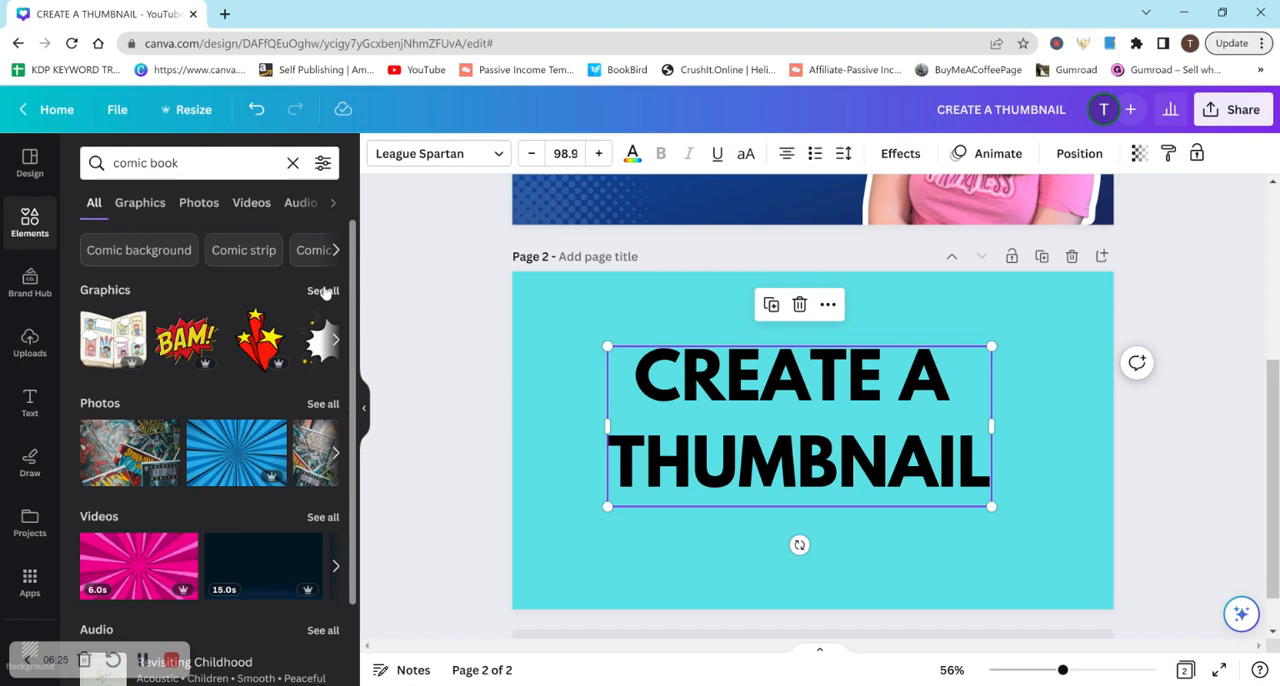
pyautogui.click(323, 291)
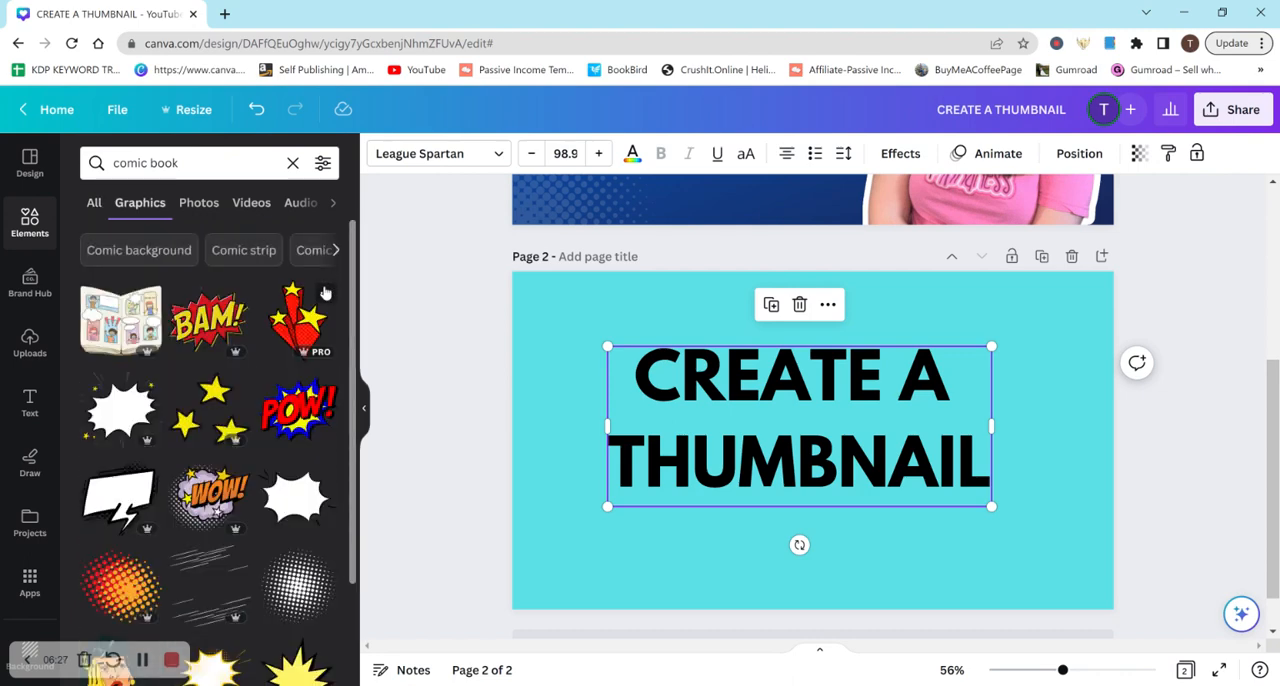
pyautogui.click(297, 500)
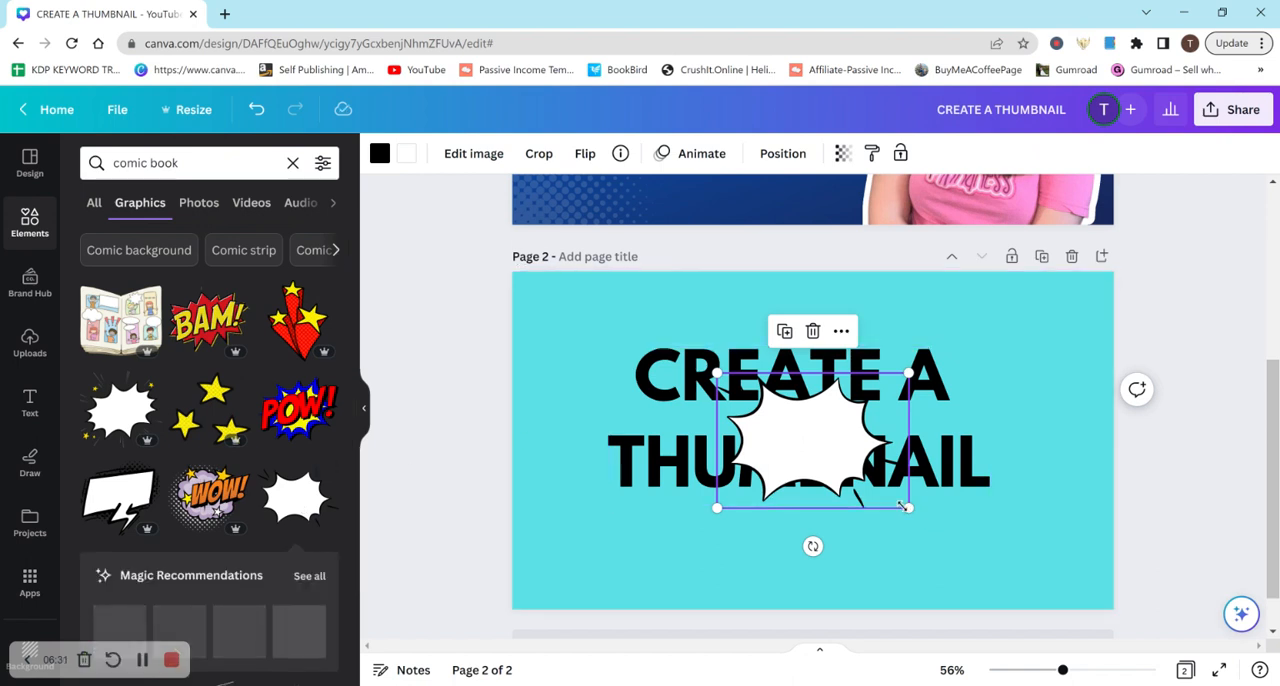
# Enlarge the comic burst to about 979 by 690 px around the page's middle and send it backward behind the heading
pyautogui.moveTo(908, 508); pyautogui.dragTo(1069, 617)
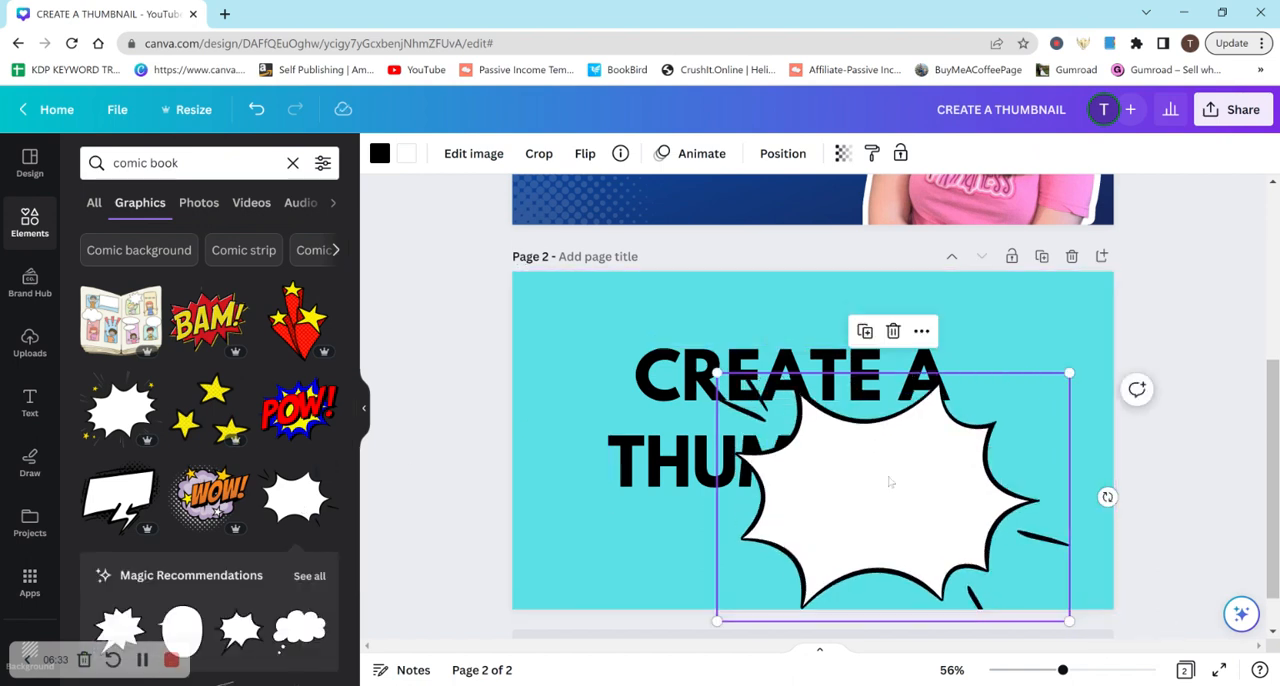
pyautogui.moveTo(889, 480); pyautogui.dragTo(820, 389)
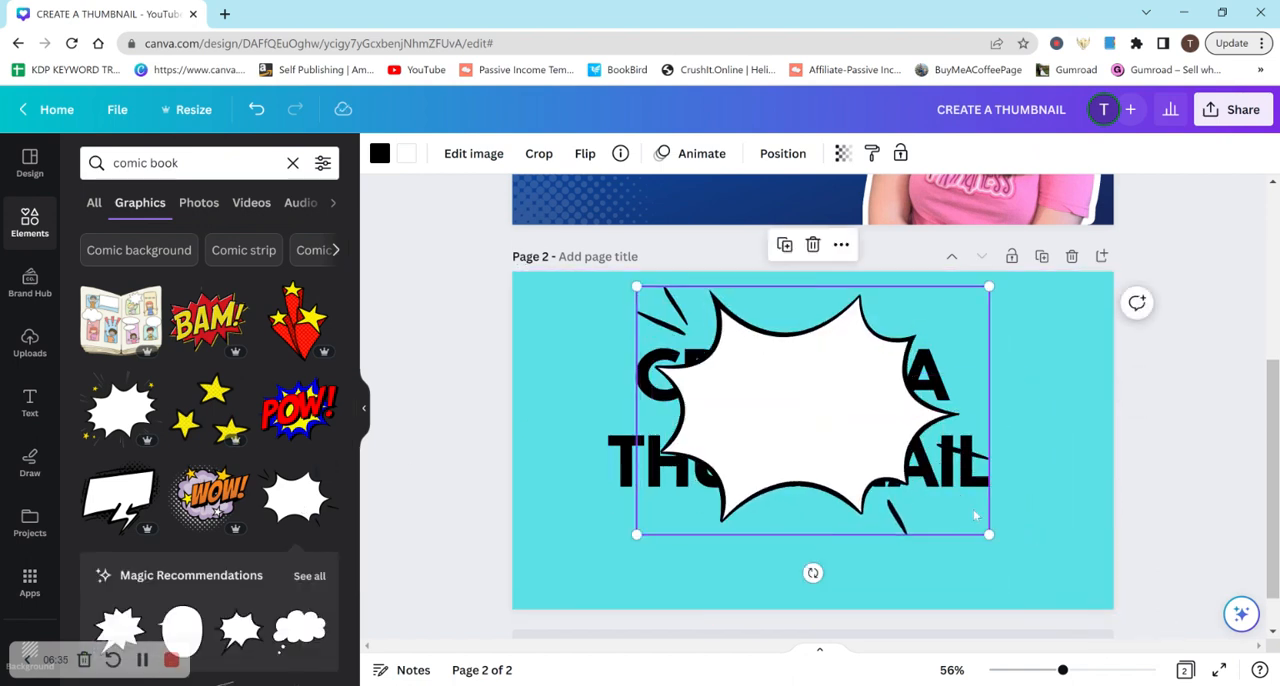
pyautogui.moveTo(987, 532); pyautogui.dragTo(1064, 590)
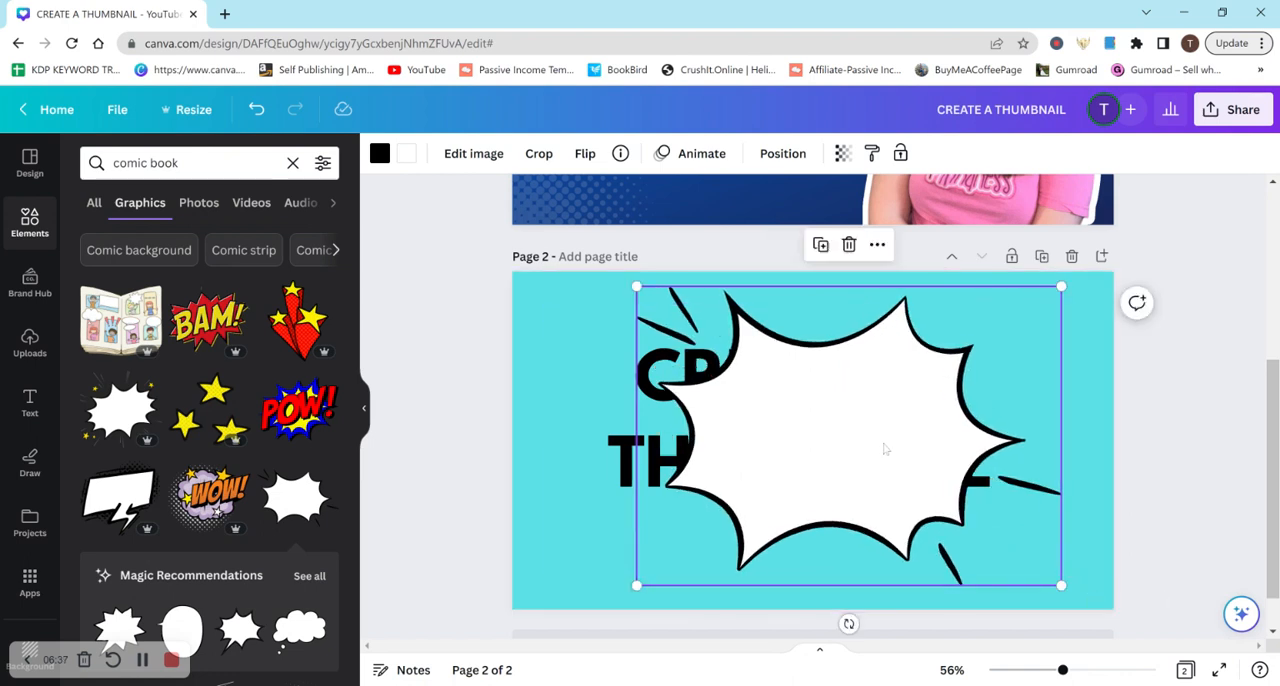
pyautogui.moveTo(883, 446); pyautogui.dragTo(866, 426)
pyautogui.moveTo(1043, 572); pyautogui.dragTo(1079, 600)
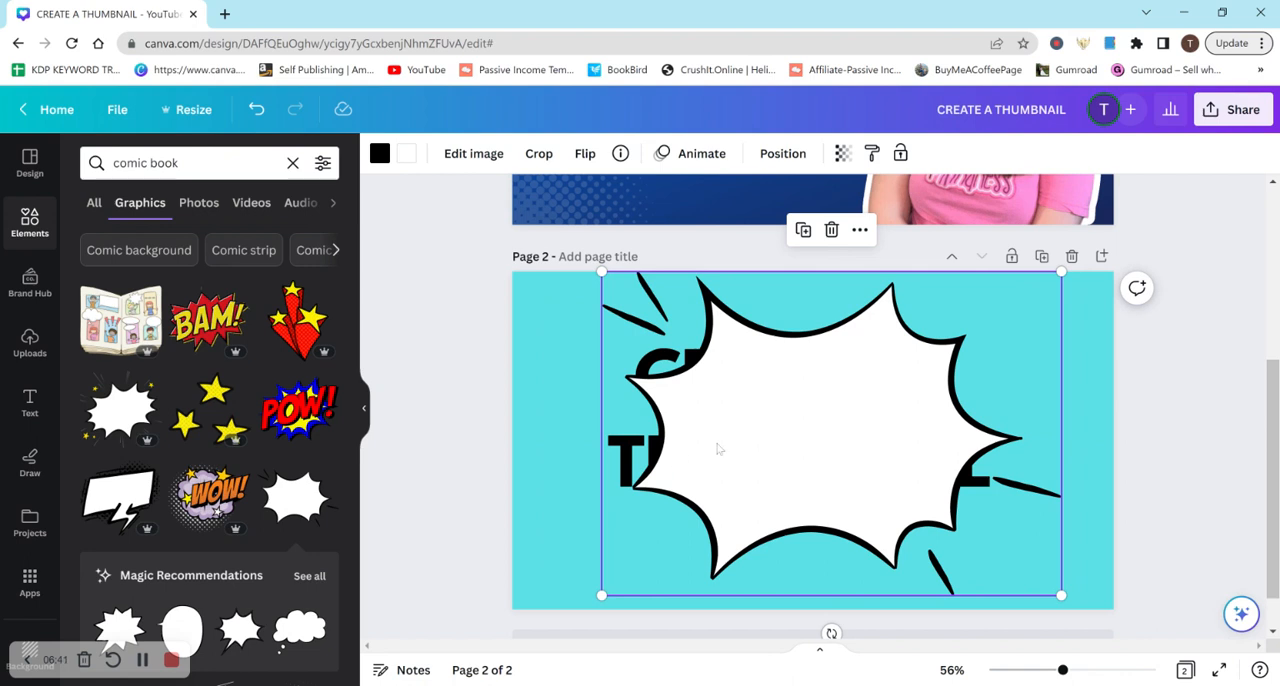
pyautogui.click(782, 153)
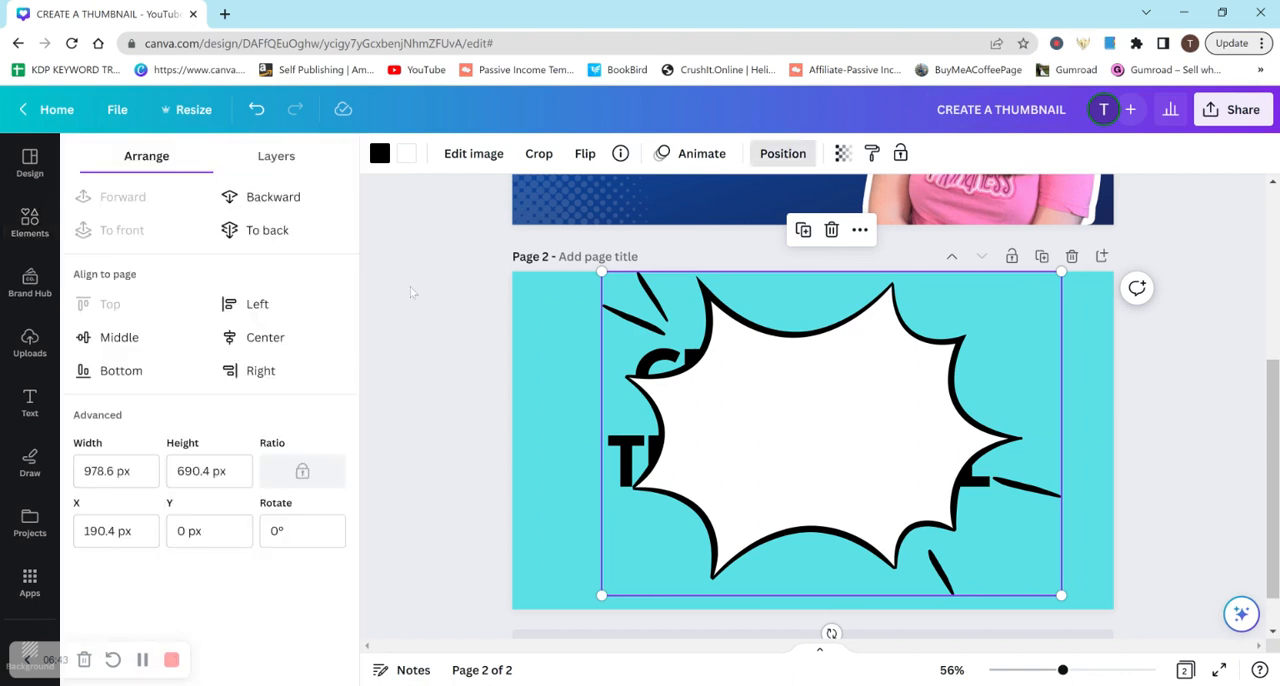
pyautogui.click(280, 205)
# Shrink the CREATE A THUMBNAIL heading to about font size 72.7 and center it horizontally inside the comic burst
pyautogui.click(970, 495)
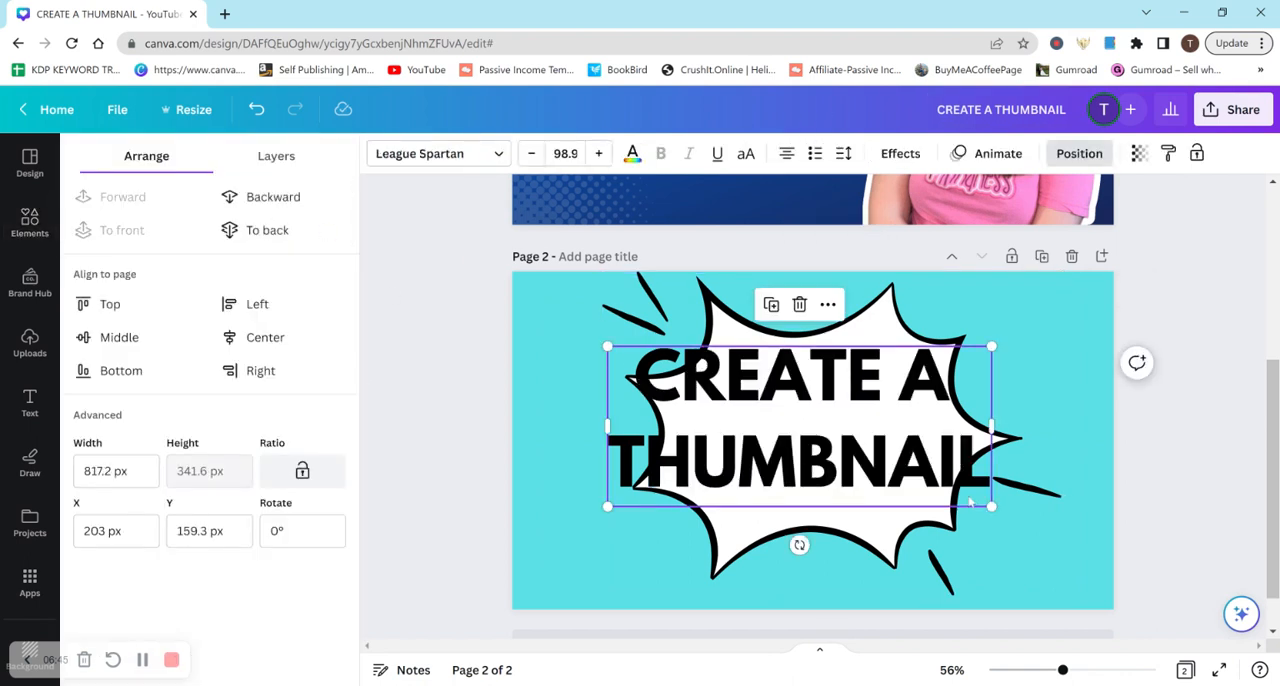
pyautogui.moveTo(991, 506); pyautogui.dragTo(914, 473)
pyautogui.moveTo(806, 409); pyautogui.dragTo(857, 432)
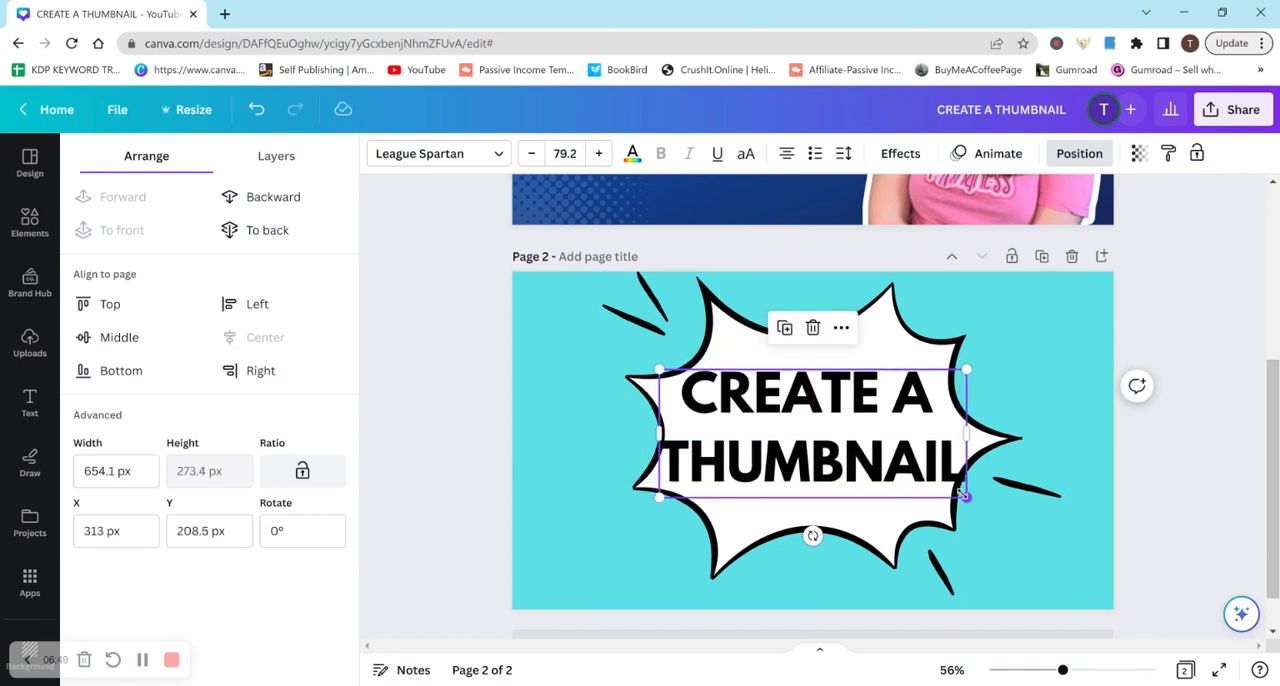
pyautogui.moveTo(966, 495); pyautogui.dragTo(941, 487)
pyautogui.moveTo(868, 439); pyautogui.dragTo(881, 439)
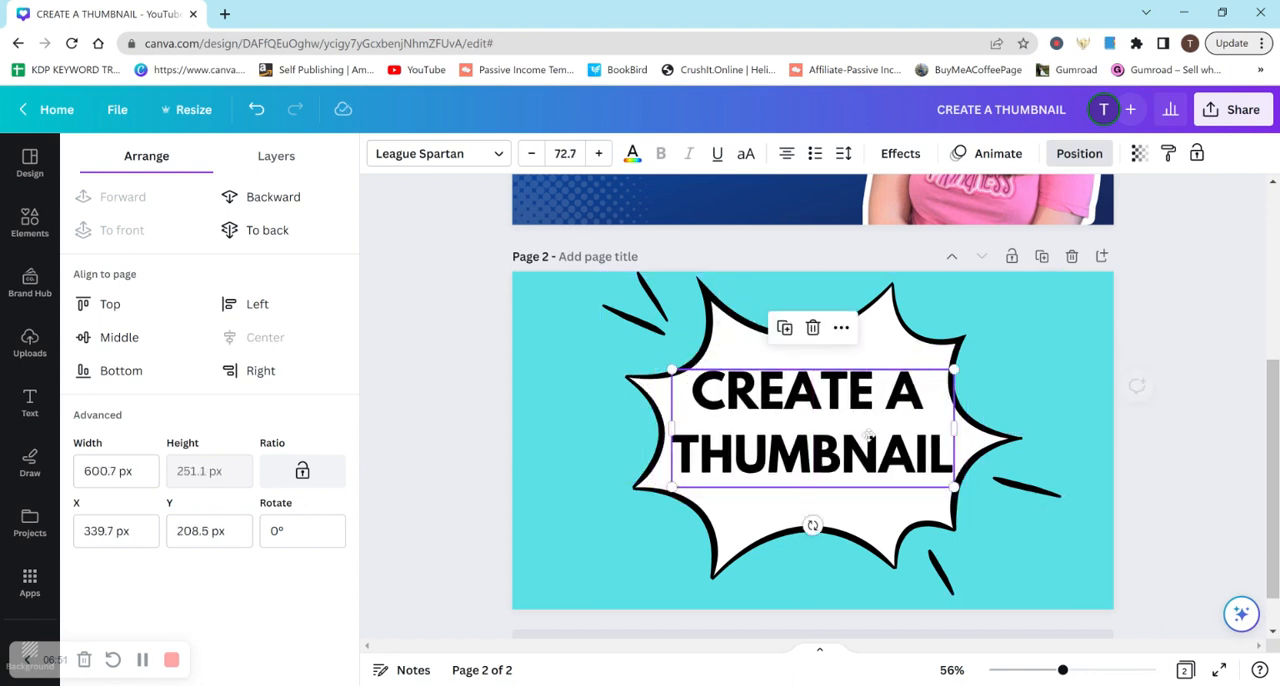
pyautogui.click(575, 380)
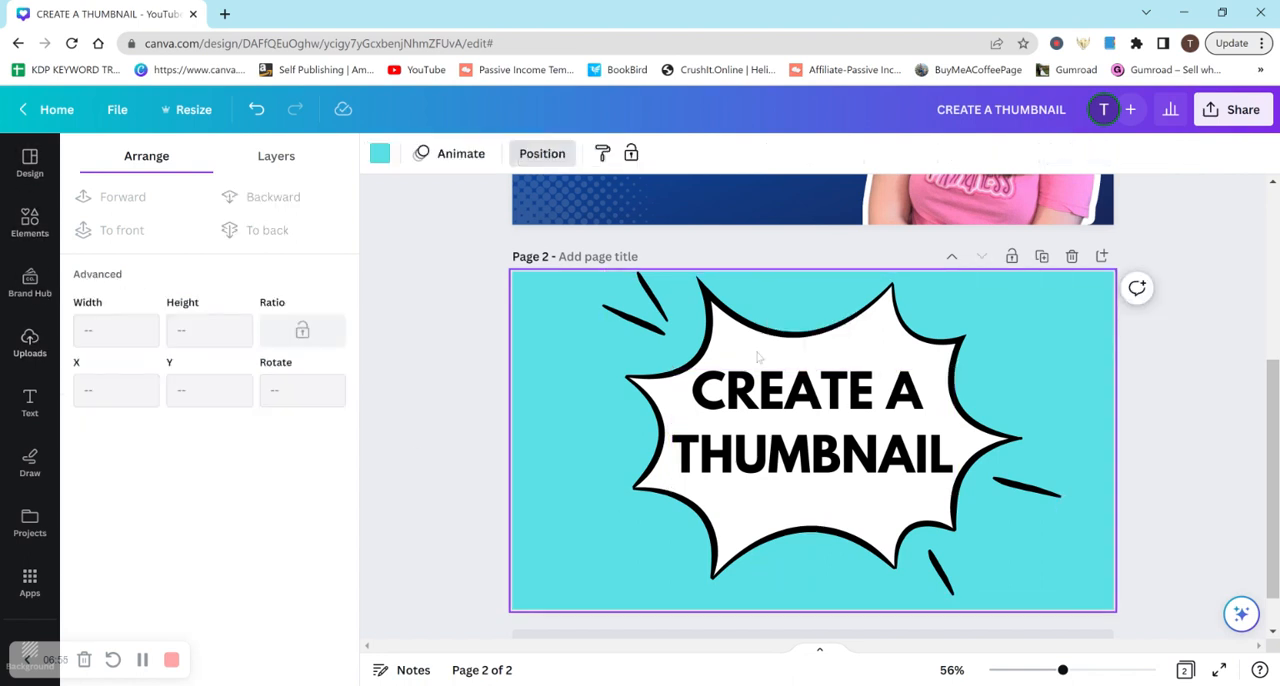
# Add the red YouTube play-button graphic from the Youtube elements to page 2, shrink it and place it in the page's upper-right corner
pyautogui.click(28, 246)
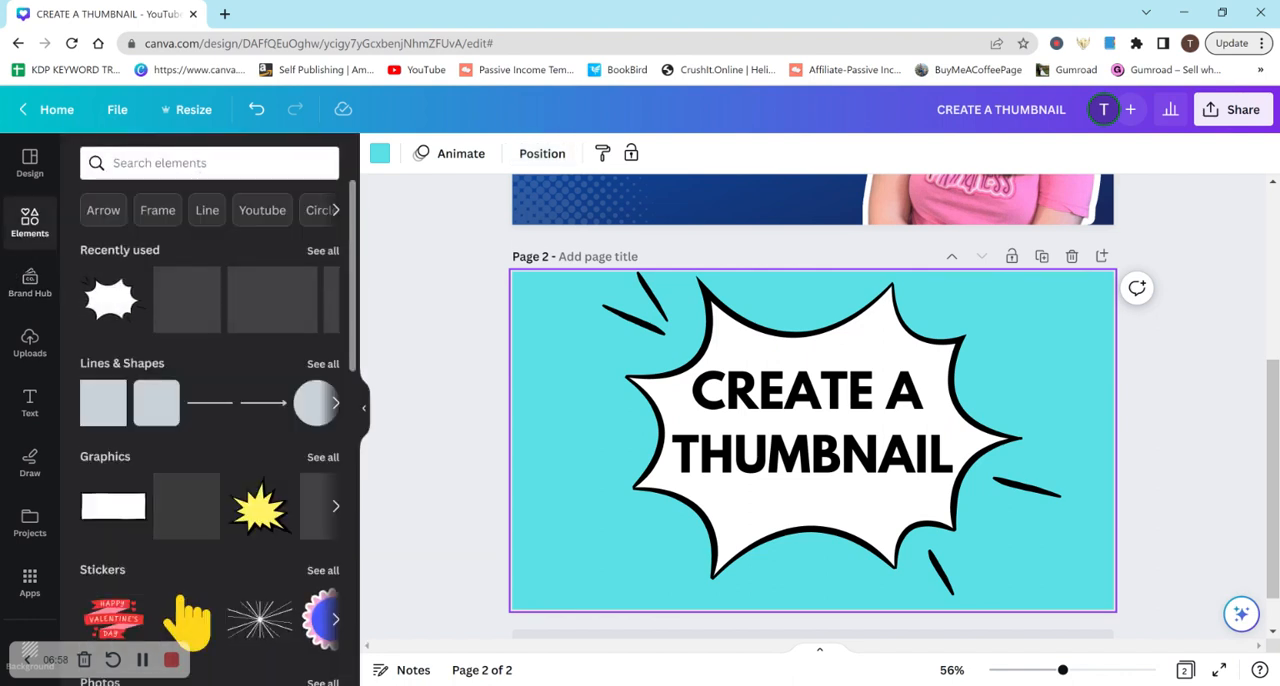
pyautogui.click(266, 210)
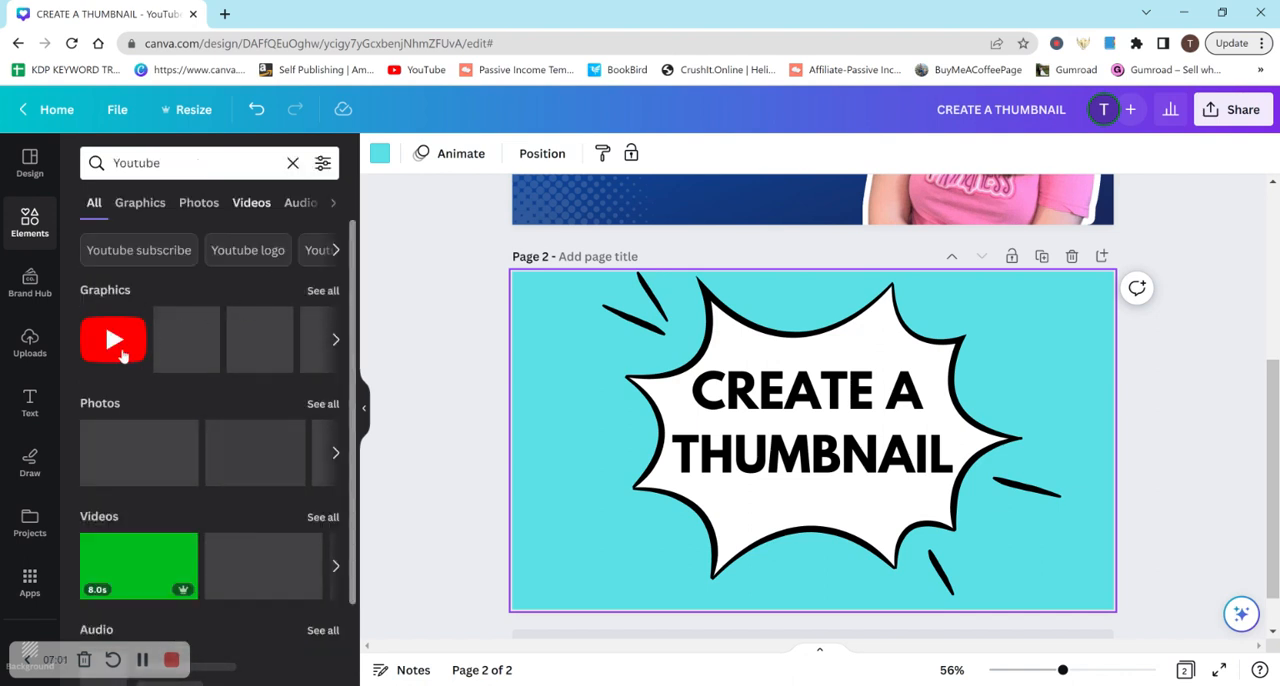
pyautogui.click(121, 353)
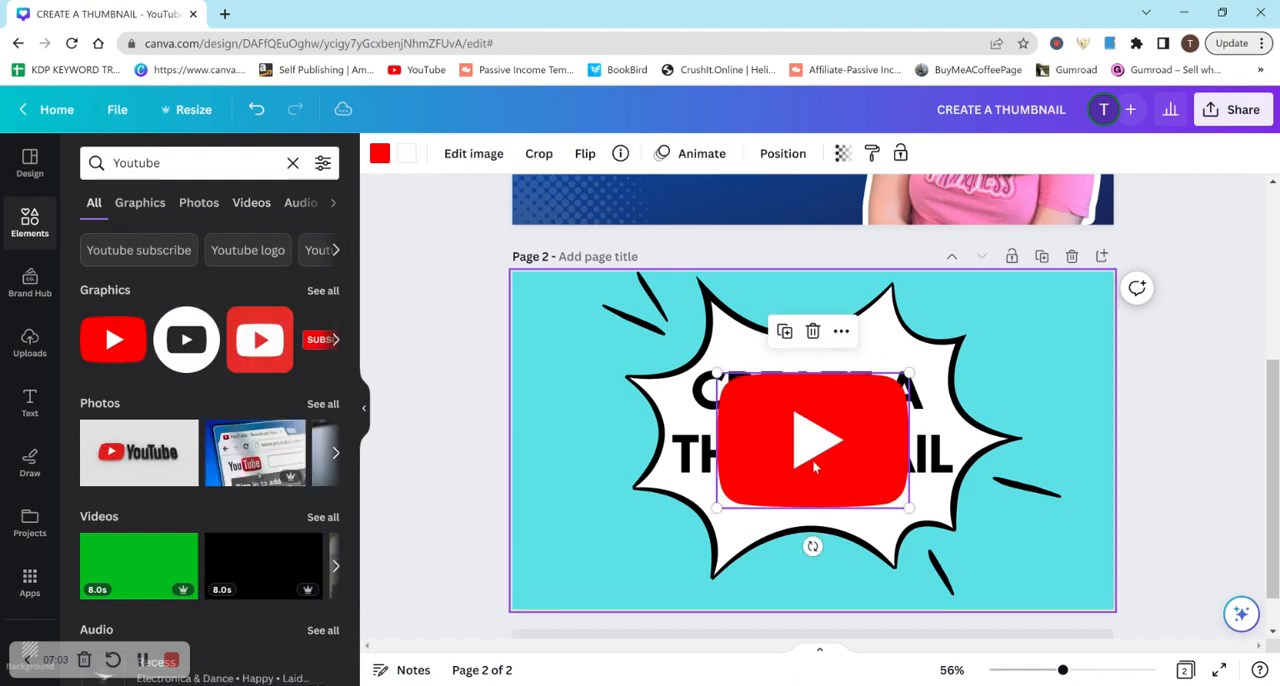
pyautogui.moveTo(887, 504); pyautogui.dragTo(1070, 322)
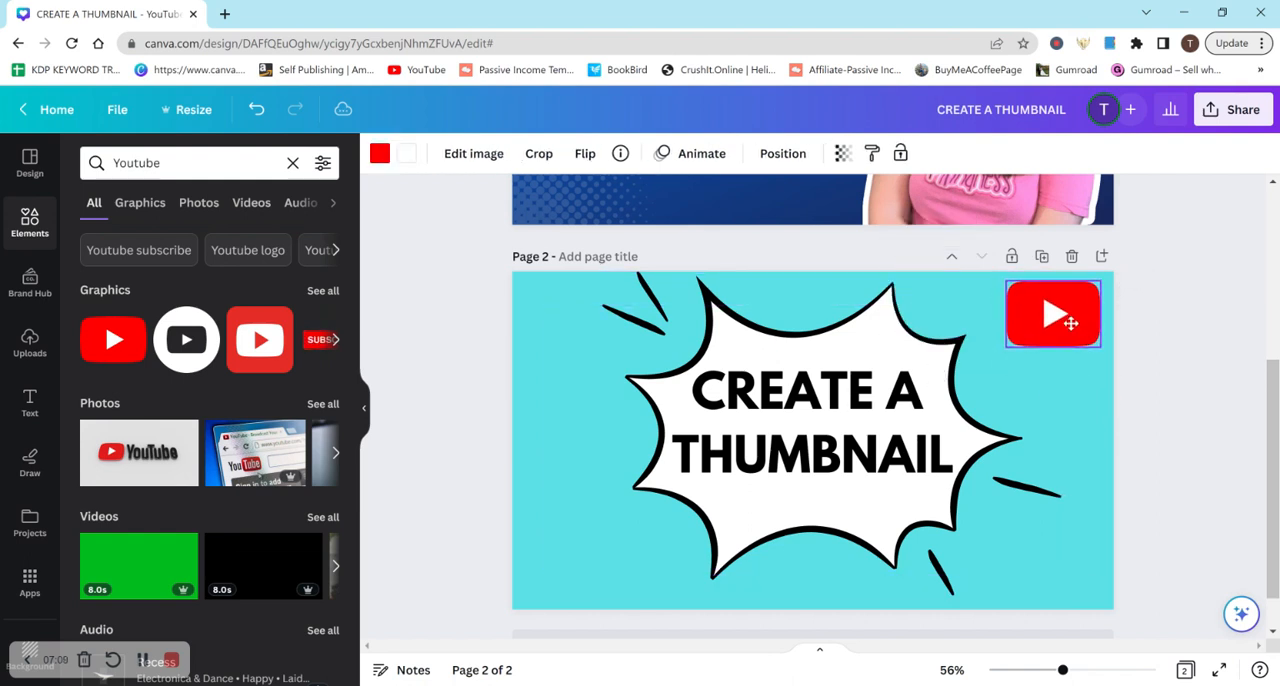
pyautogui.click(1188, 412)
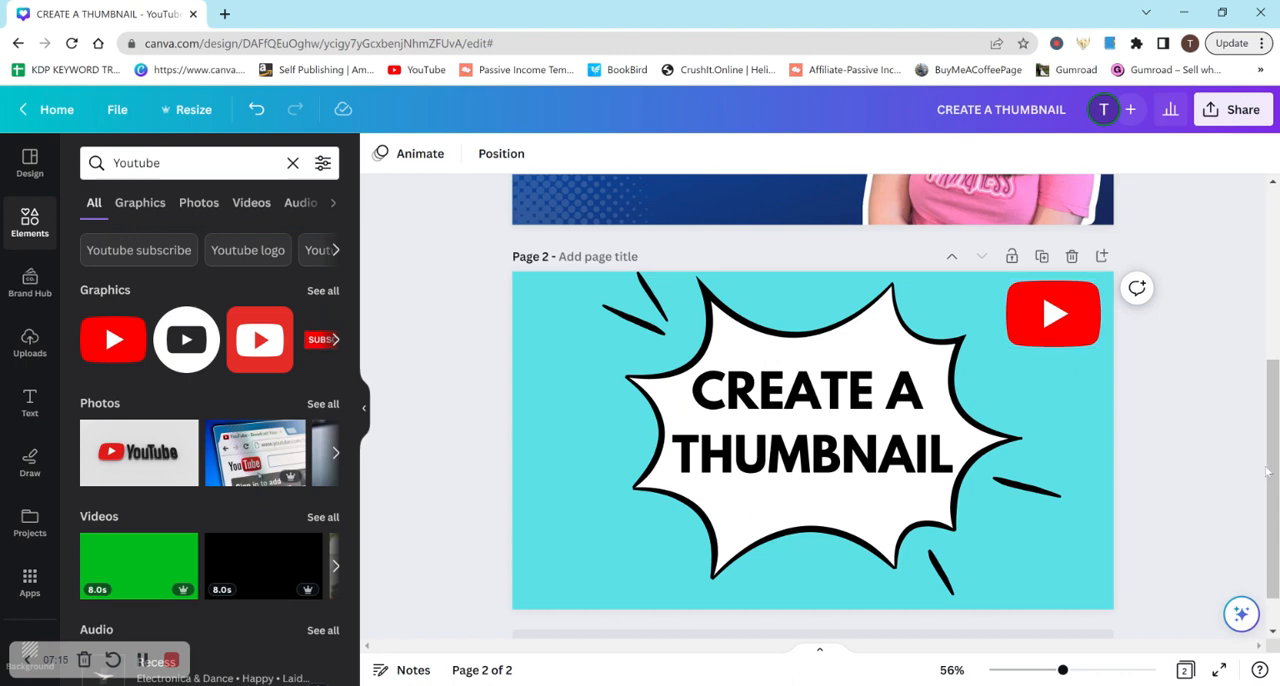
# Review the finished thumbnails on pages 1 and 2 and browse the YouTube thumbnail templates for comparison
pyautogui.moveTo(1272, 472); pyautogui.dragTo(1257, 535)
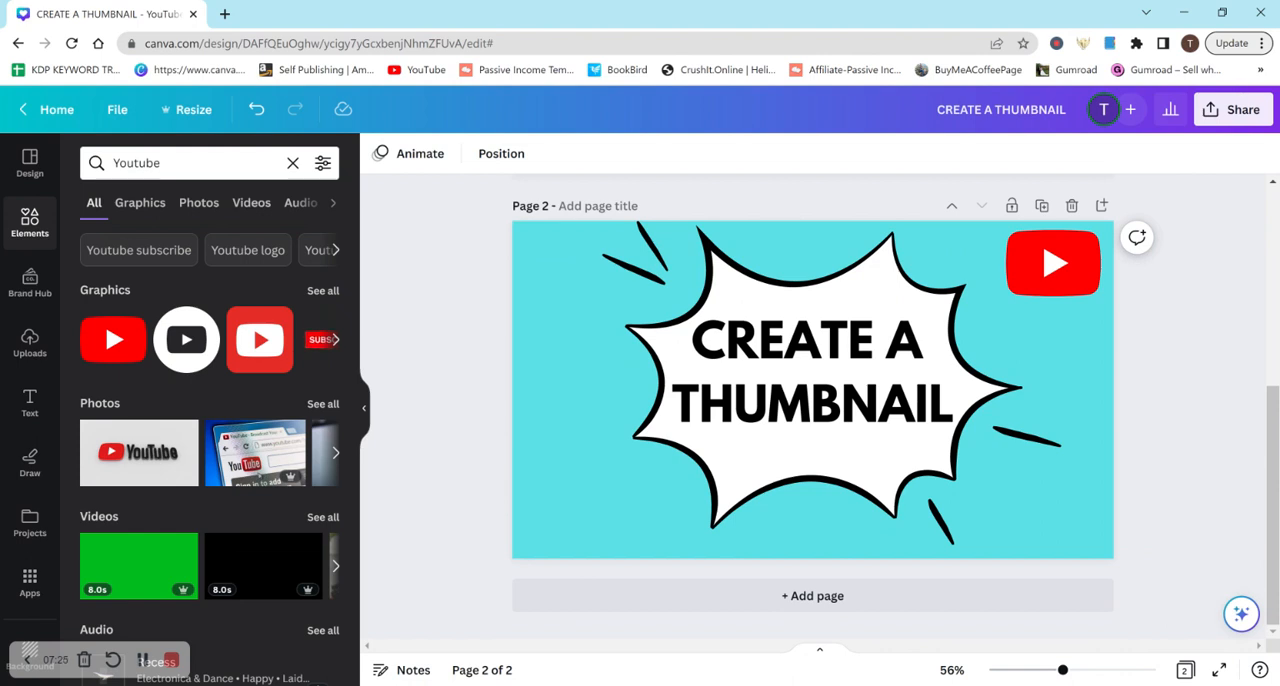
pyautogui.moveTo(1269, 547); pyautogui.dragTo(1230, 290)
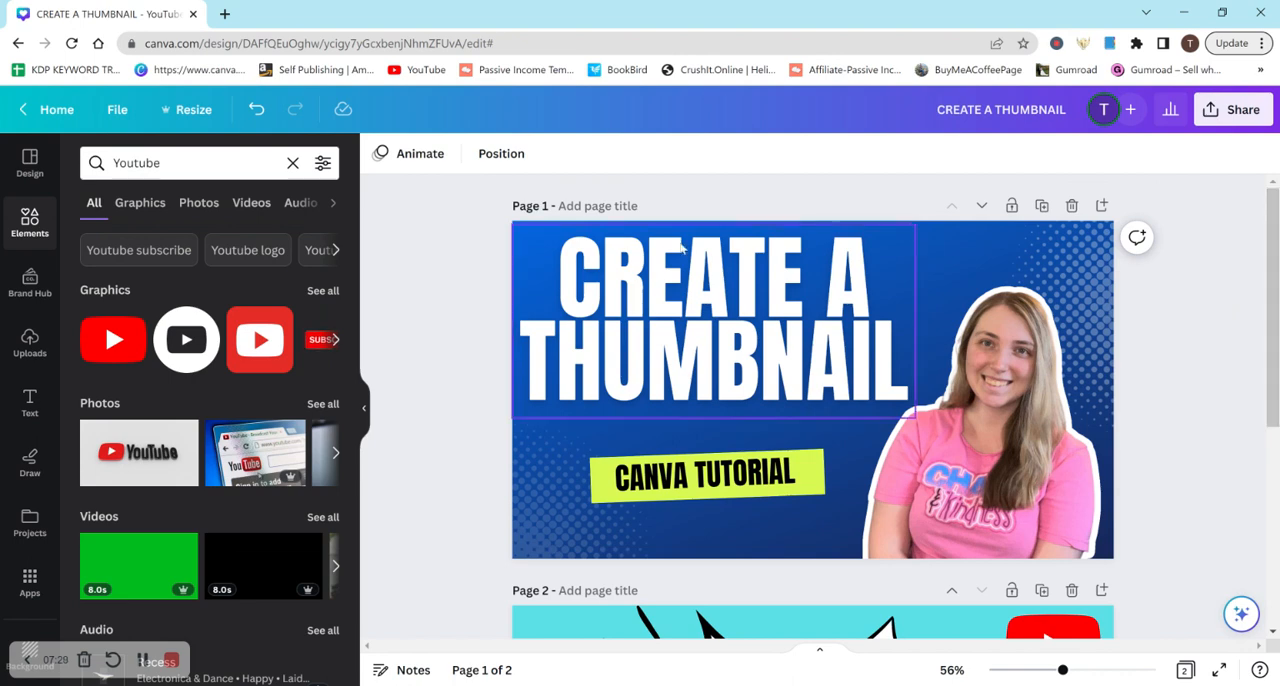
pyautogui.click(21, 188)
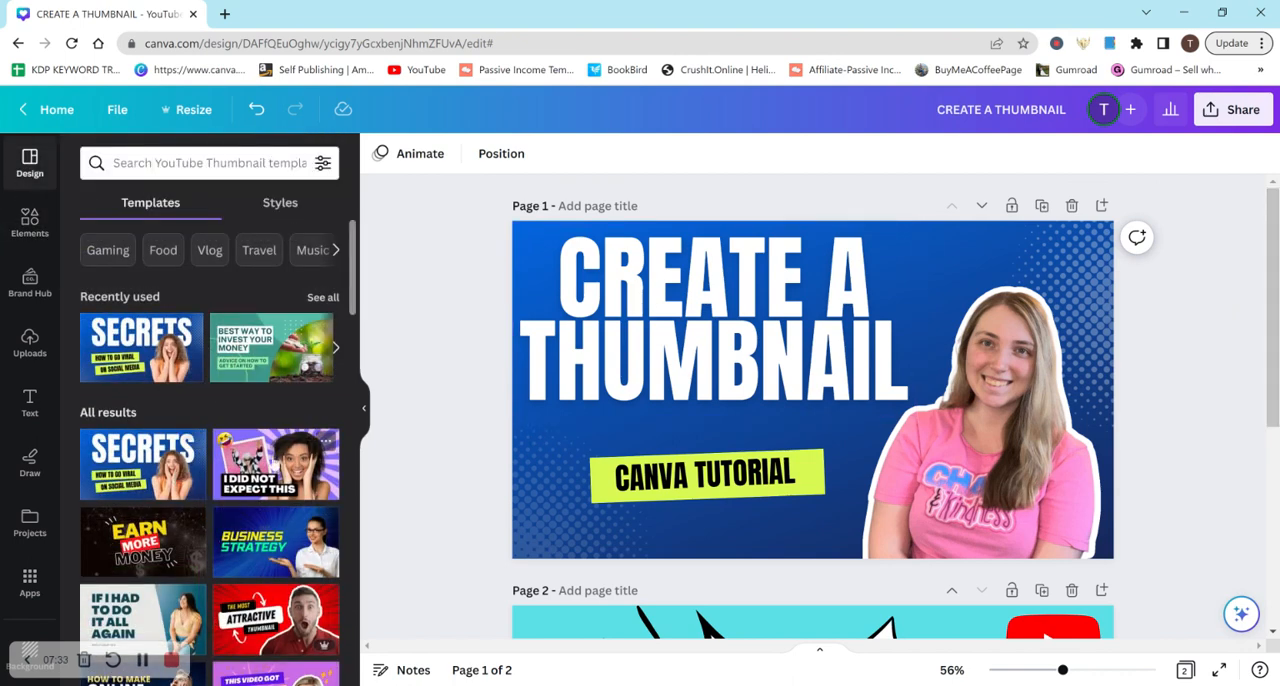
pyautogui.scroll(-2, 352, 295)
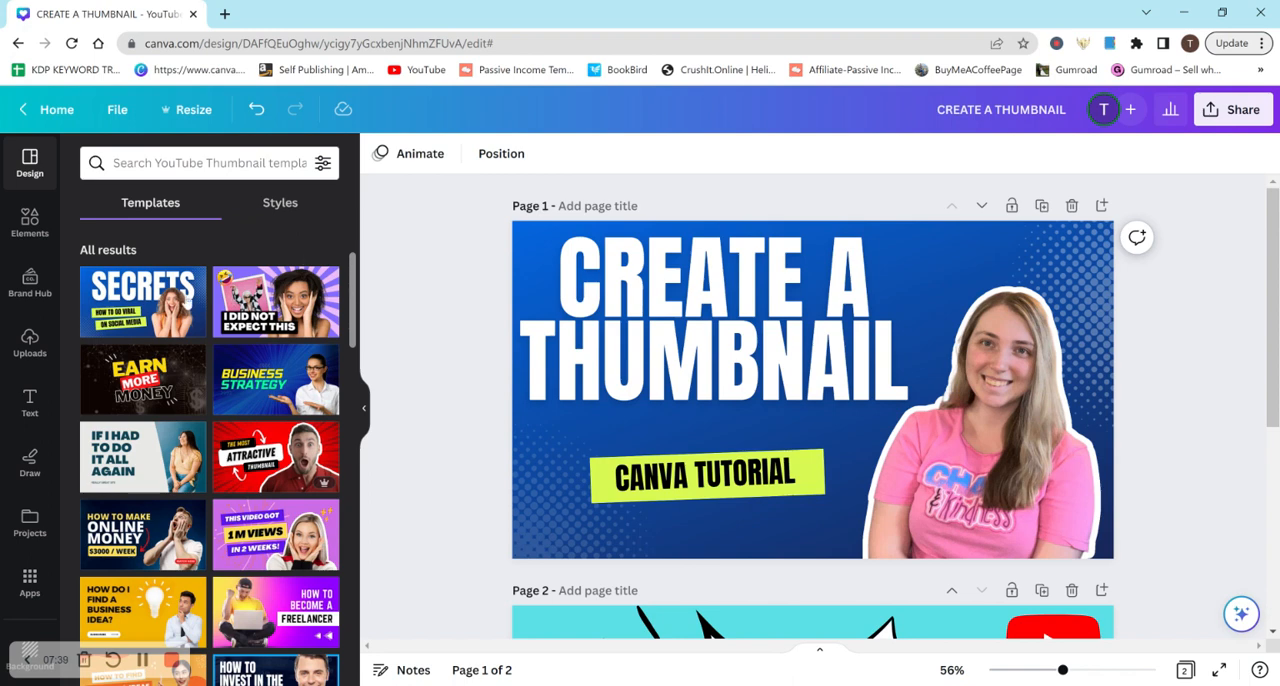
pyautogui.moveTo(317, 485)
pyautogui.moveTo(350, 340); pyautogui.dragTo(344, 312)
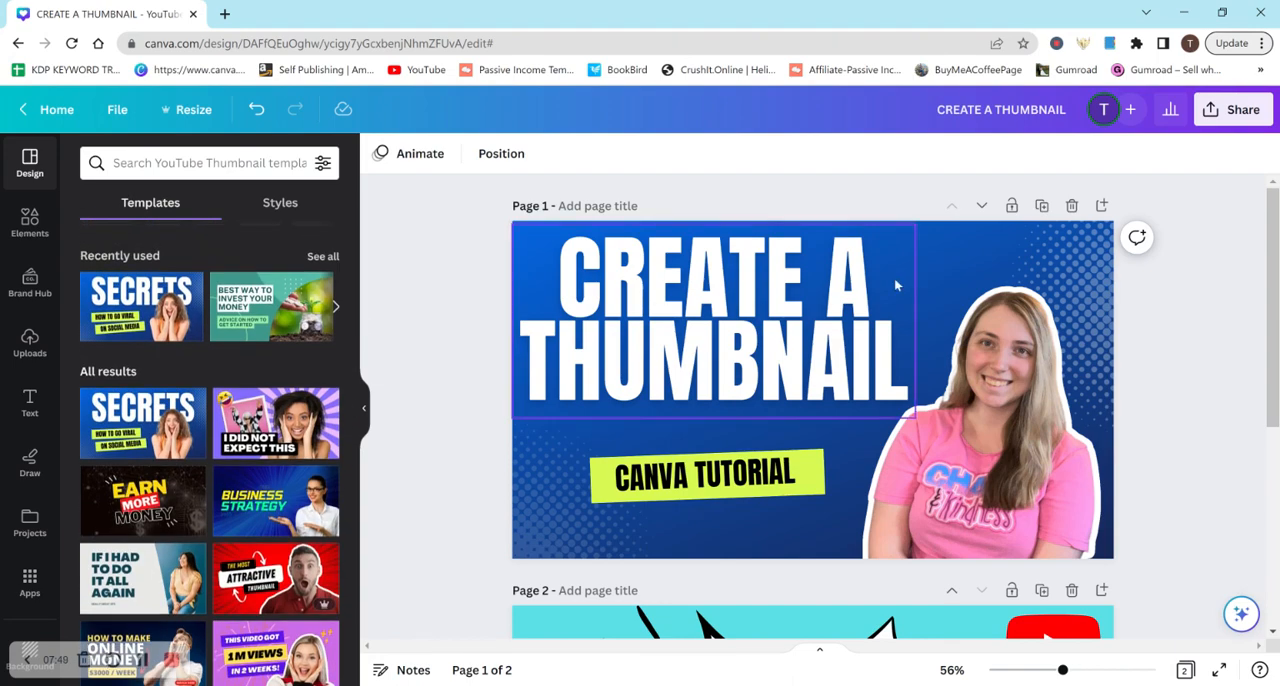
pyautogui.scroll(-5, 1190, 477)
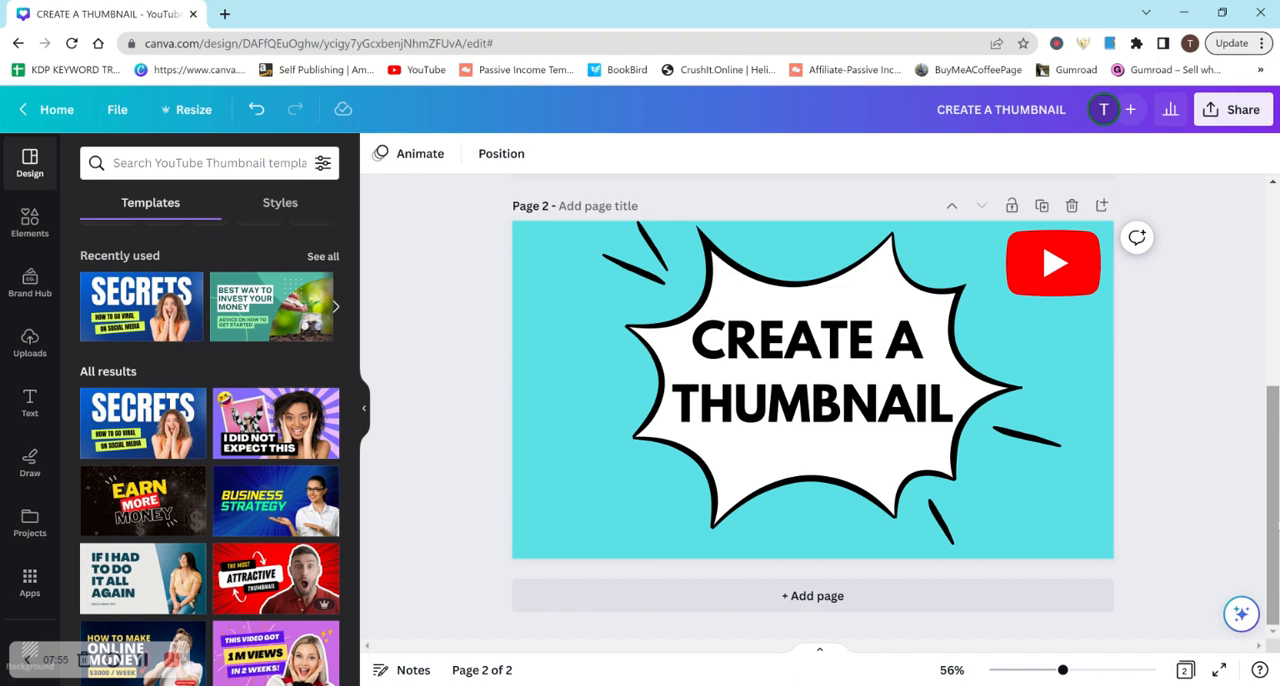
pyautogui.moveTo(1275, 526); pyautogui.dragTo(1250, 268)
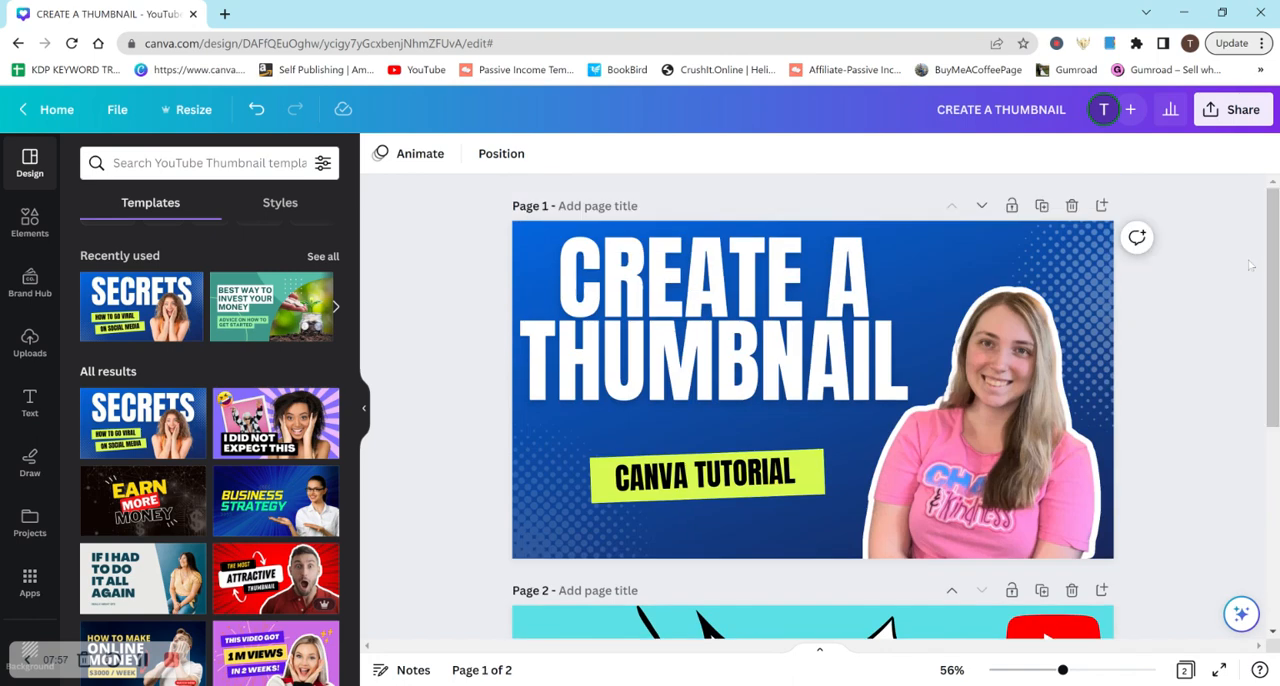